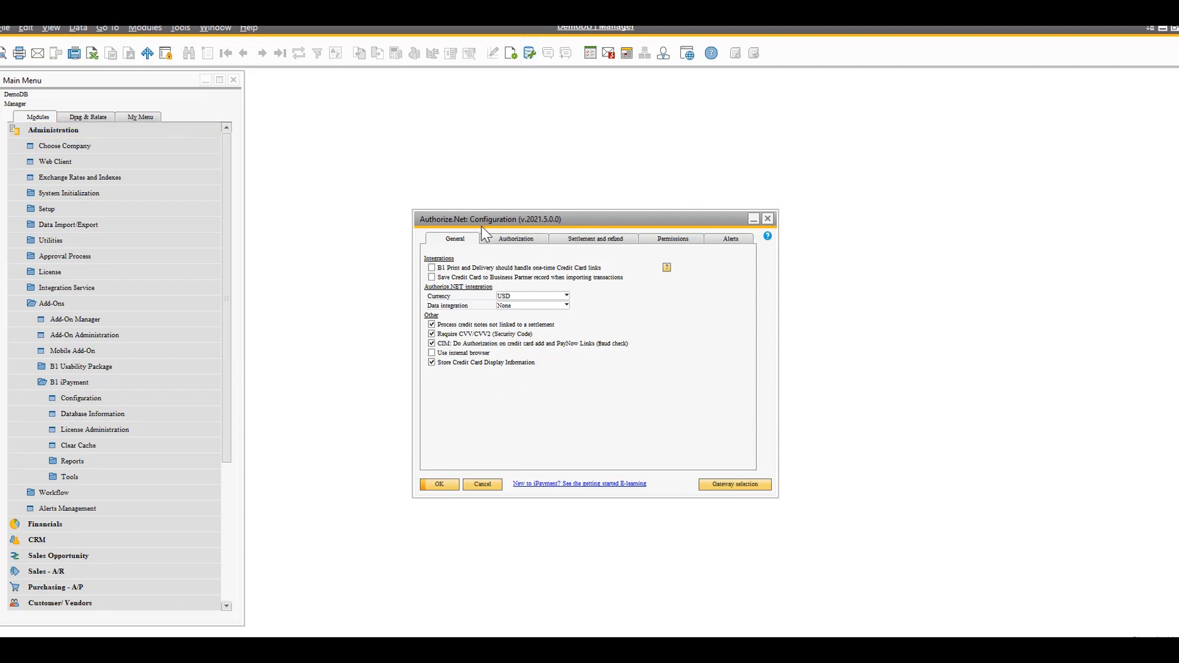
# Review the available payment gateways in the gateway selection, keep Authorize.NET, and dismiss the credit card mapping without changes
pyautogui.moveTo(495, 218); pyautogui.dragTo(402, 172)
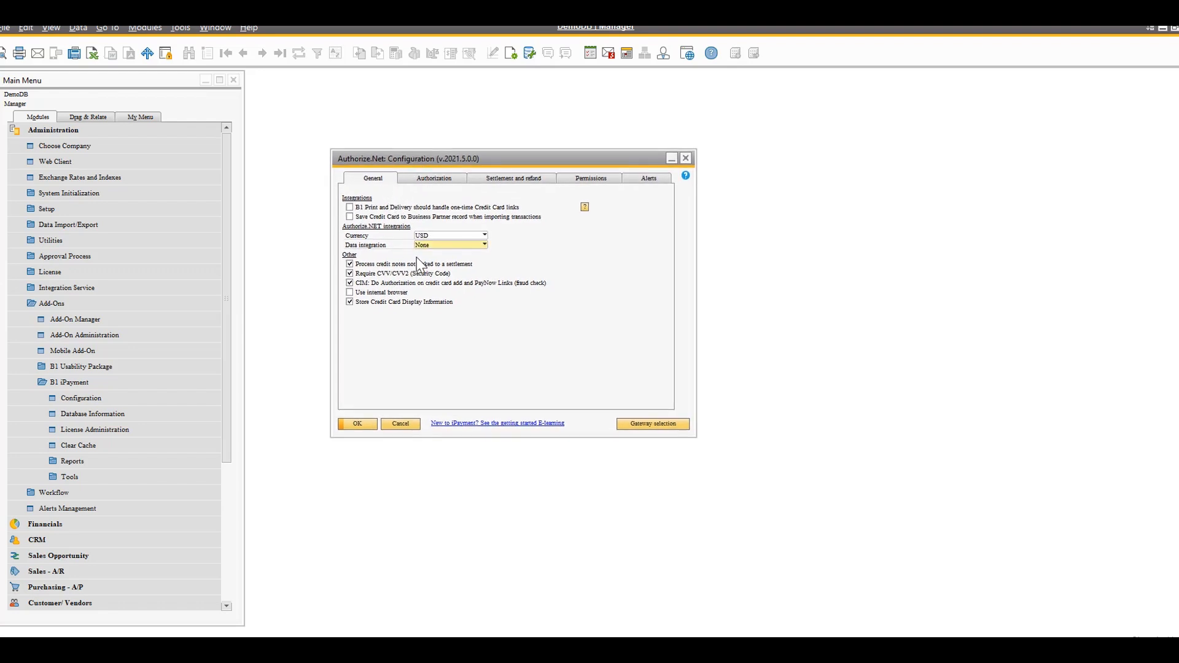
pyautogui.click(663, 426)
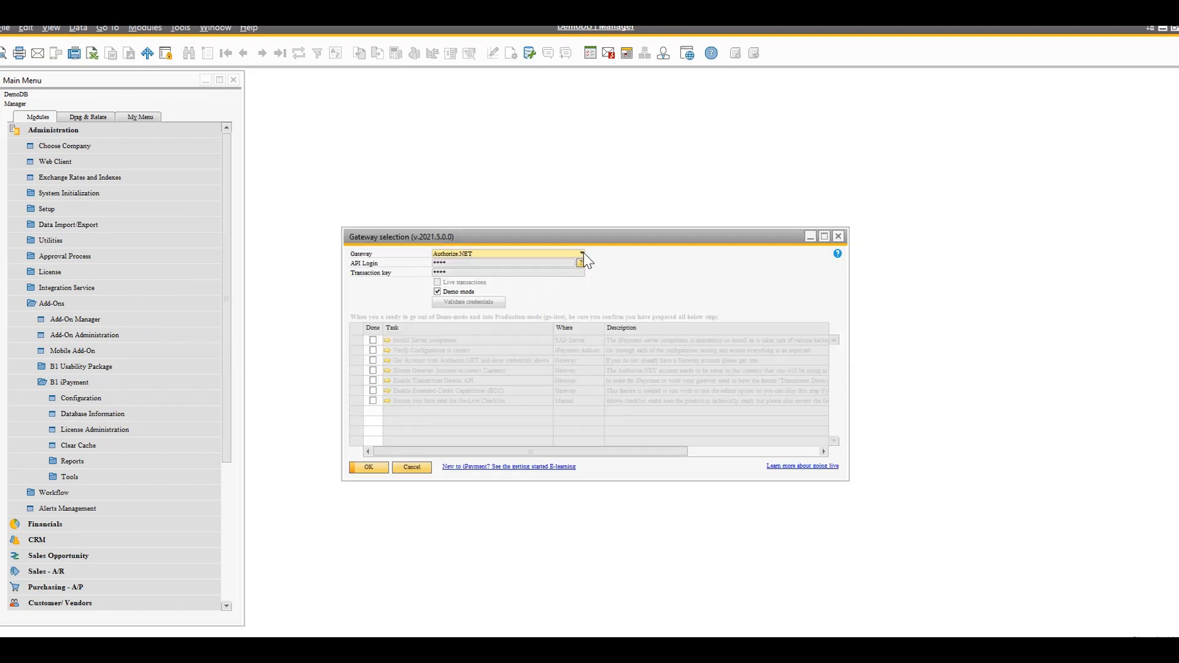
pyautogui.click(582, 254)
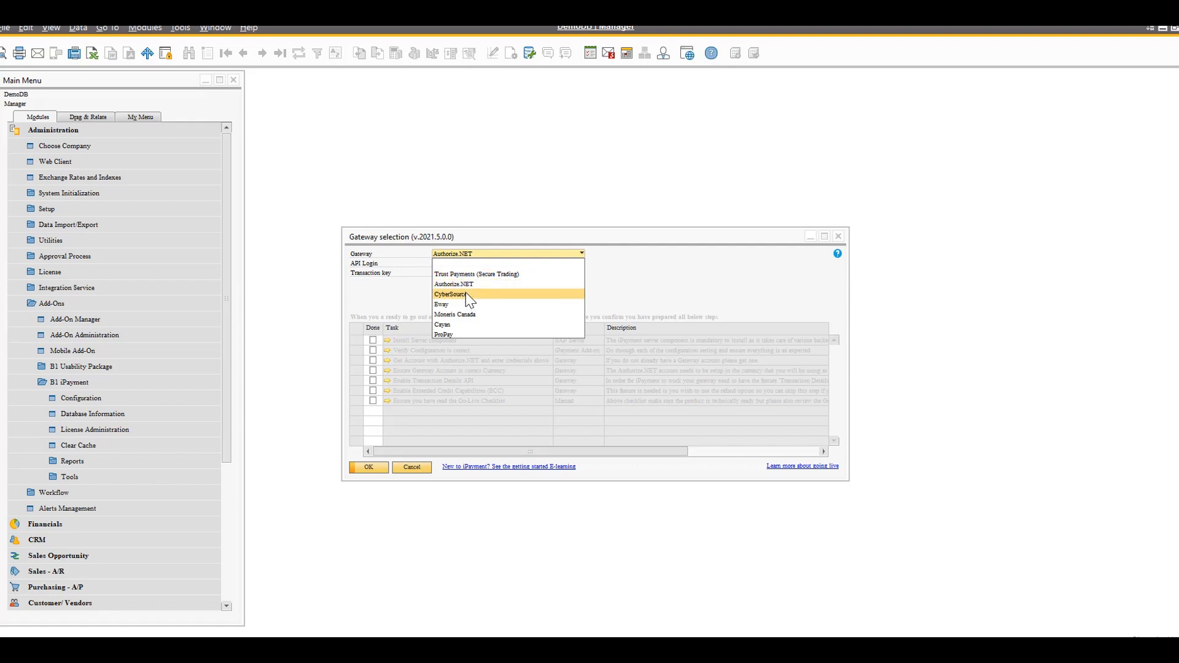
pyautogui.click(647, 285)
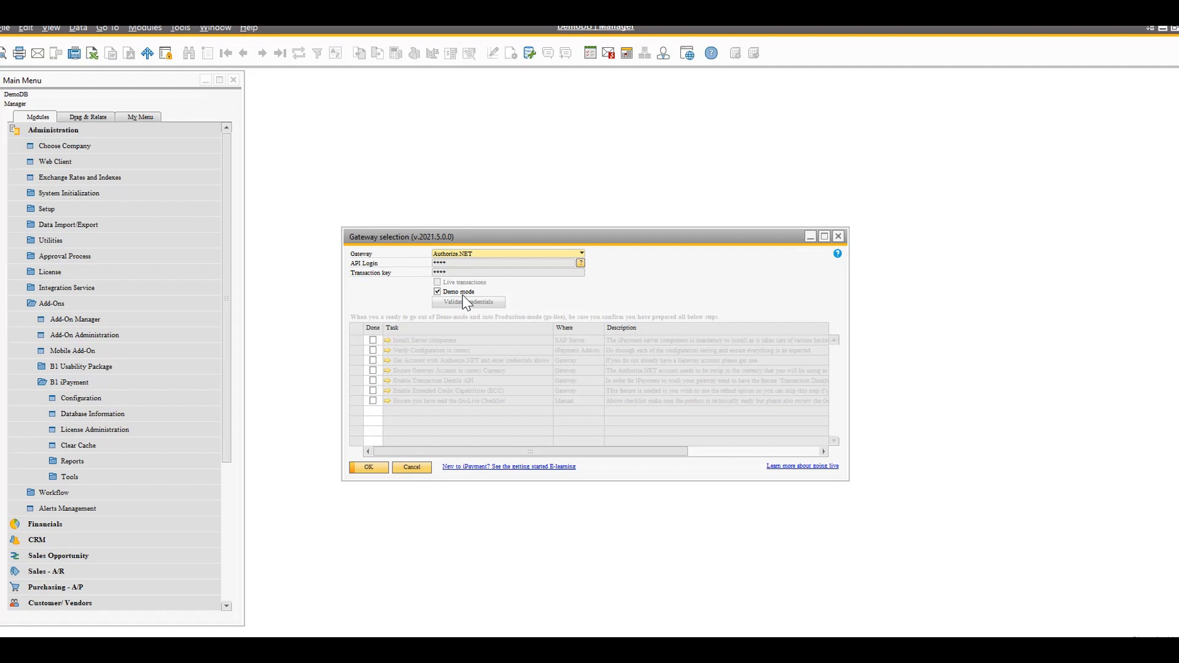
pyautogui.click(380, 465)
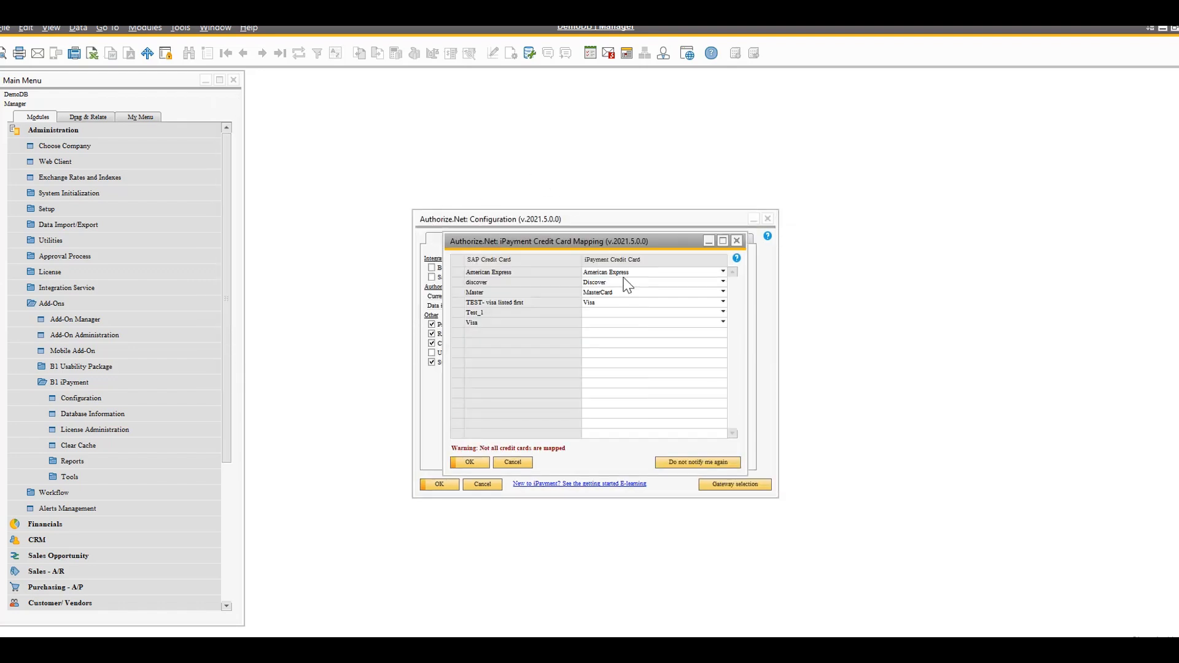
pyautogui.click(521, 462)
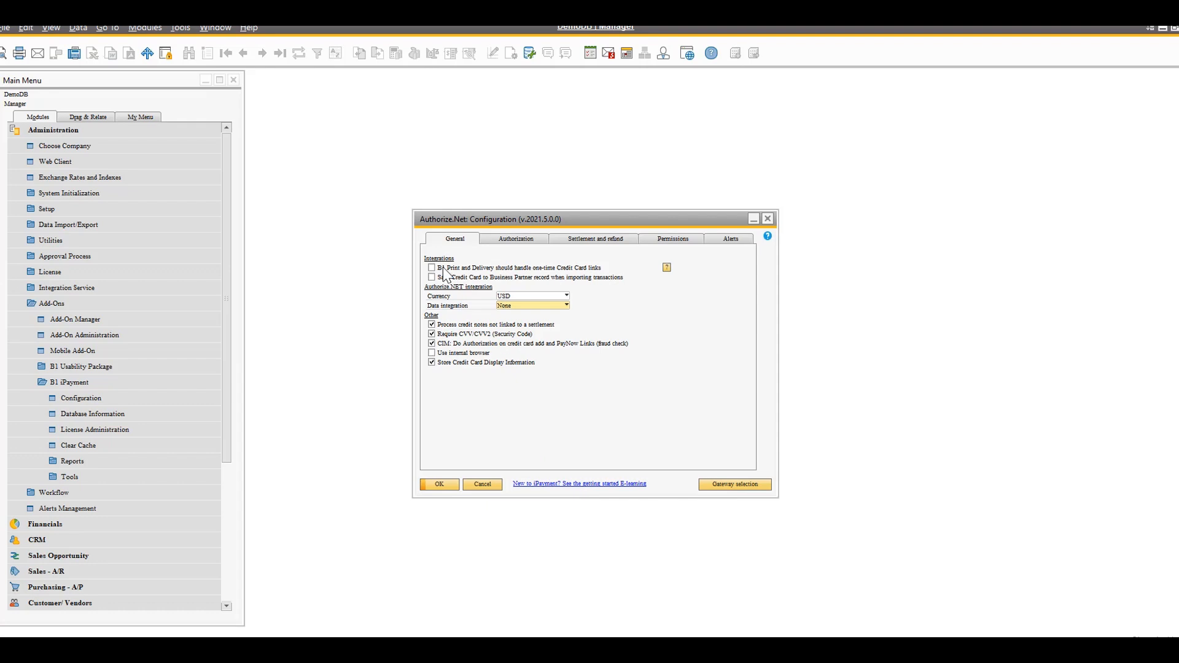
# Review the document-add authorization options for sales orders and the settlement and refund settings
pyautogui.click(526, 241)
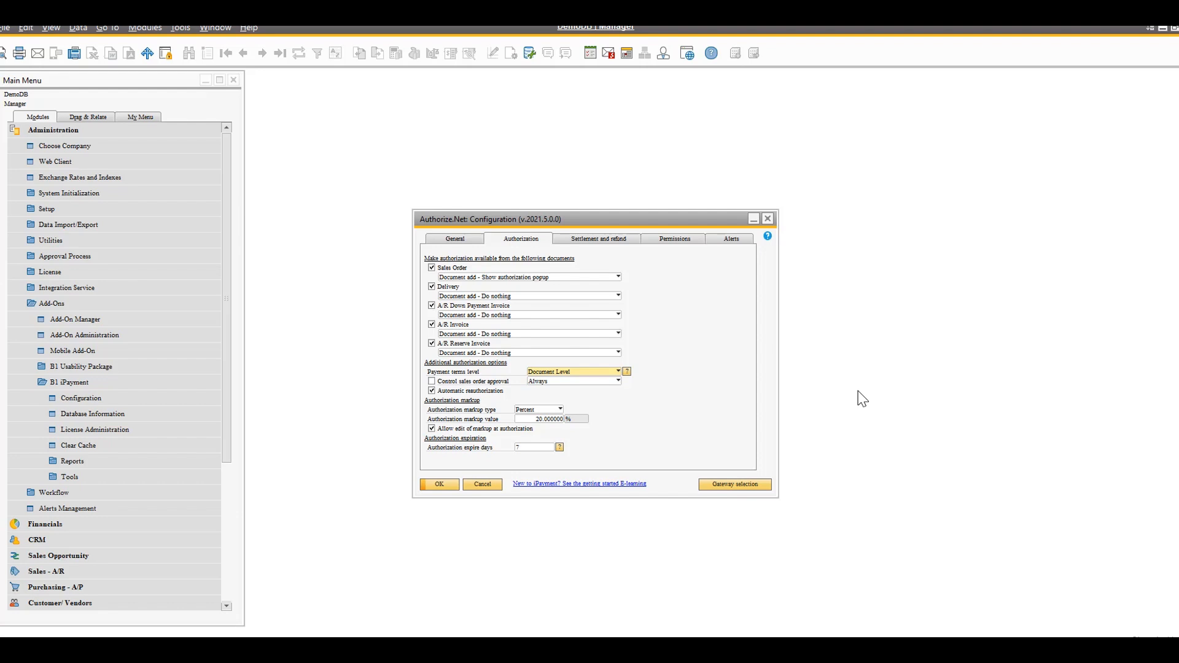
pyautogui.click(618, 278)
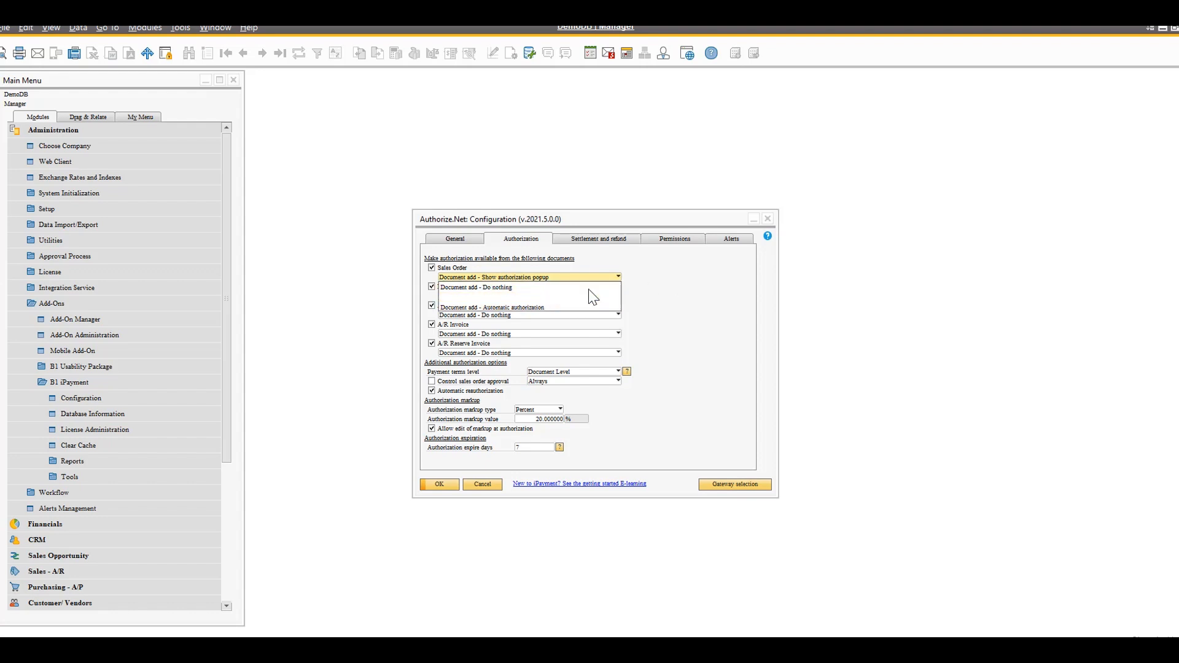
pyautogui.click(673, 289)
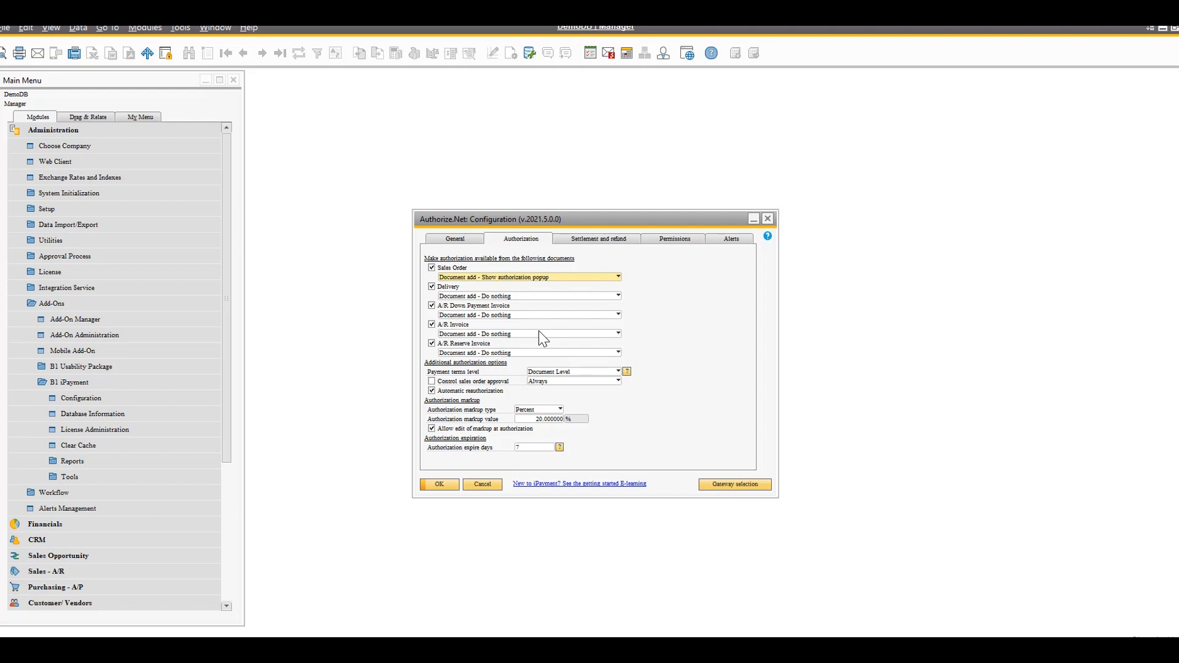
pyautogui.click(580, 241)
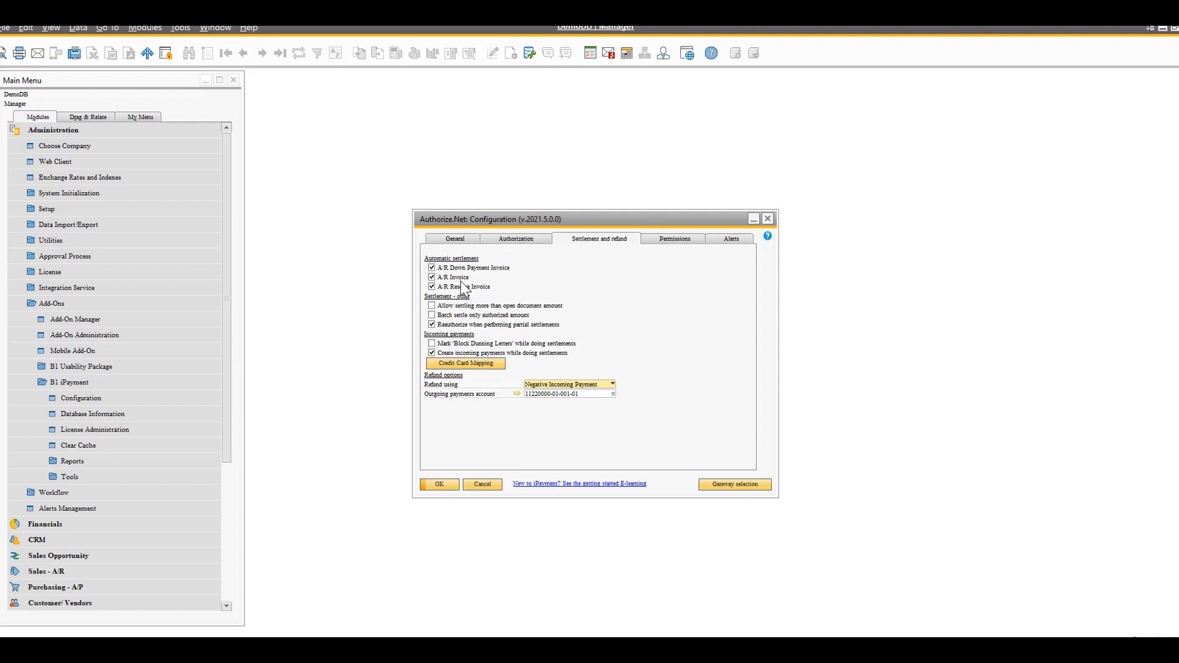
# Examine the available authorization markup types and return to the settlement and refund settings
pyautogui.click(527, 239)
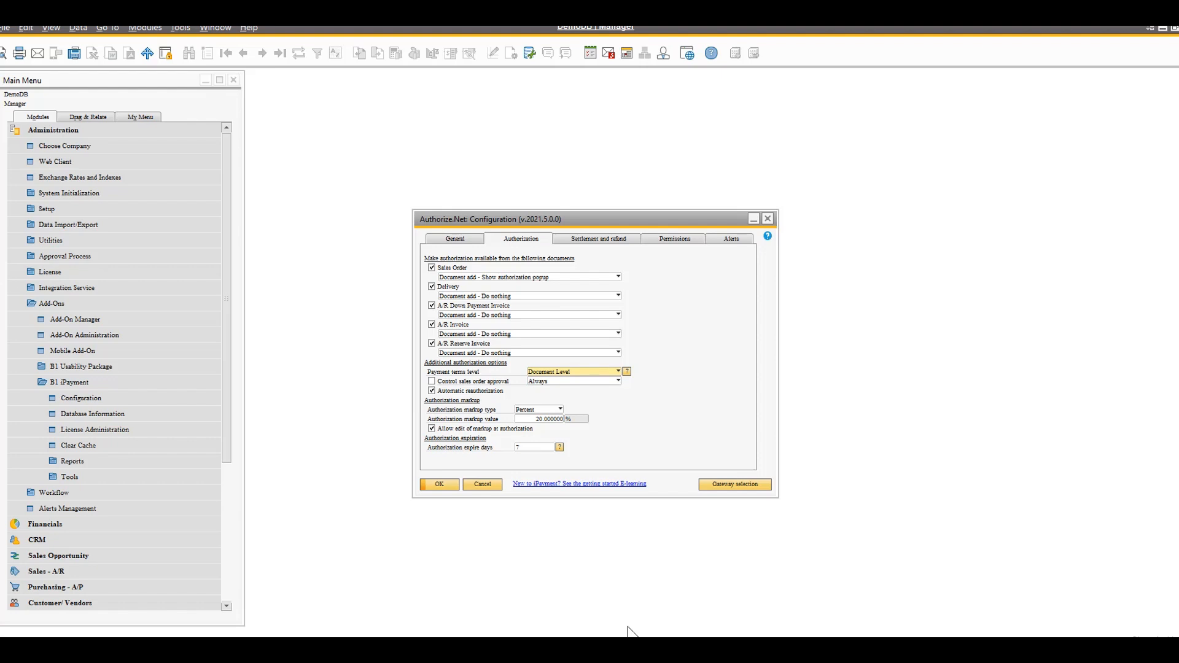
pyautogui.click(560, 410)
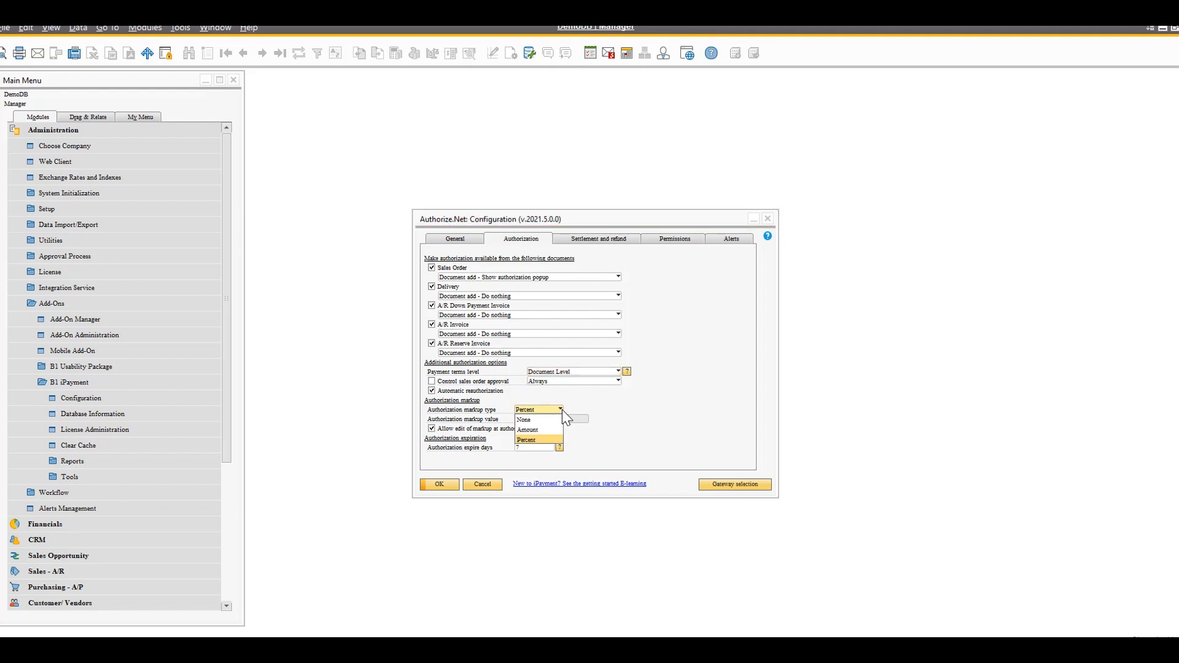
pyautogui.click(561, 410)
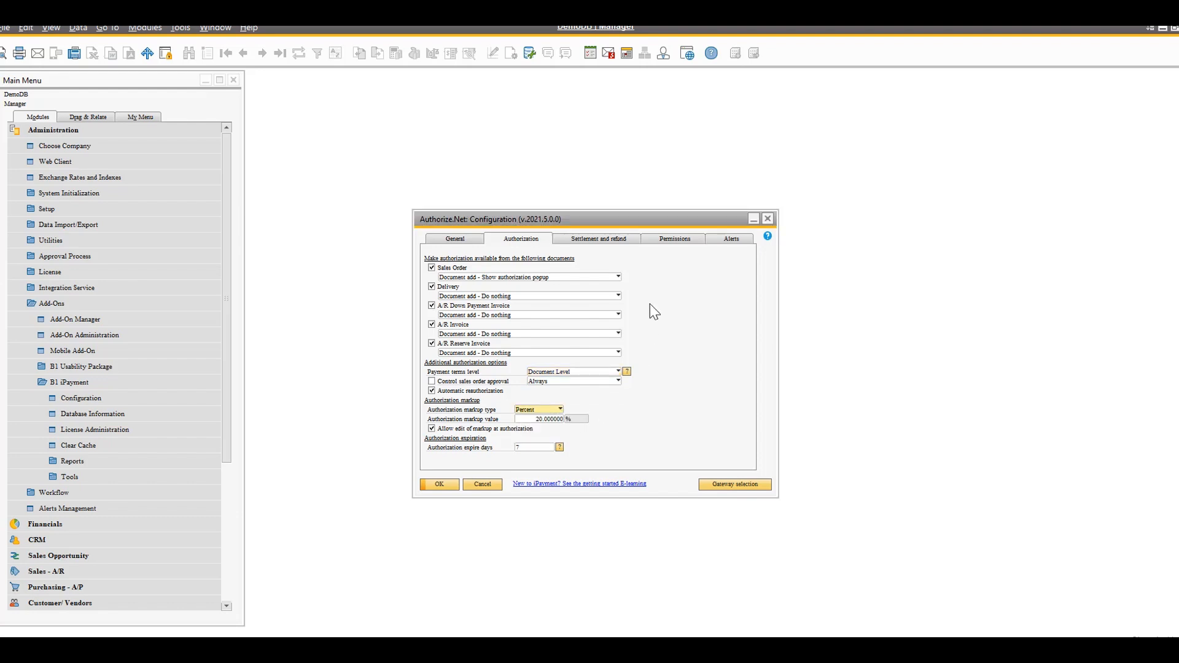
pyautogui.click(621, 242)
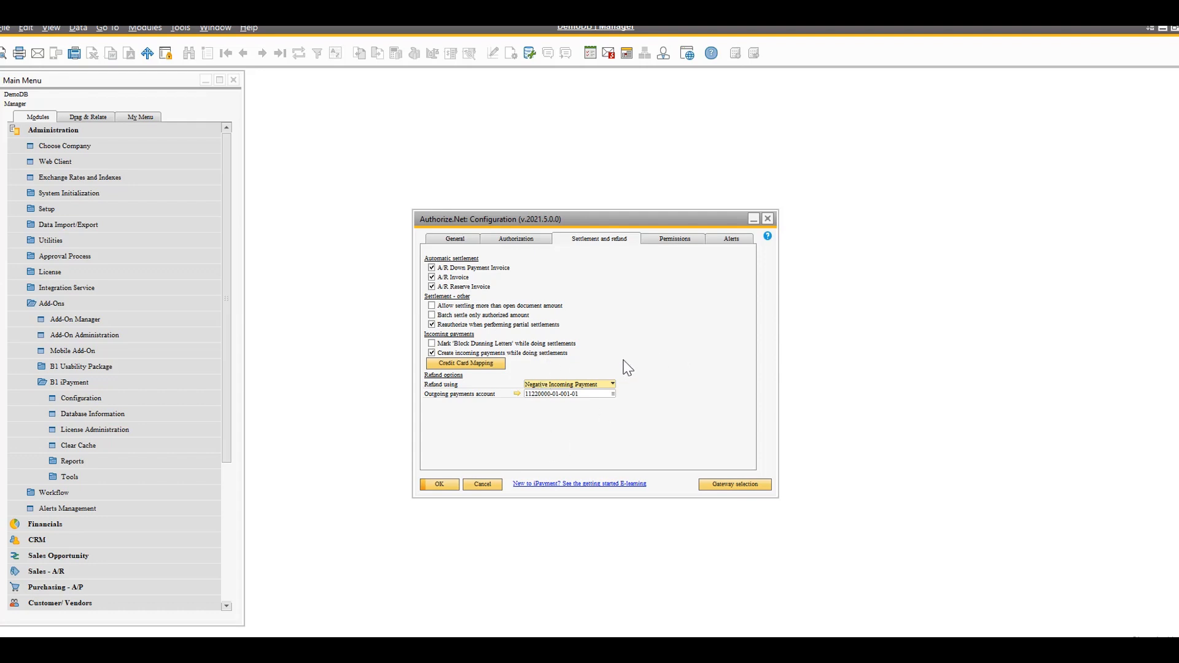
# Review the right-click refund user selection and the error alert settings, and close the configuration without saving
pyautogui.click(678, 242)
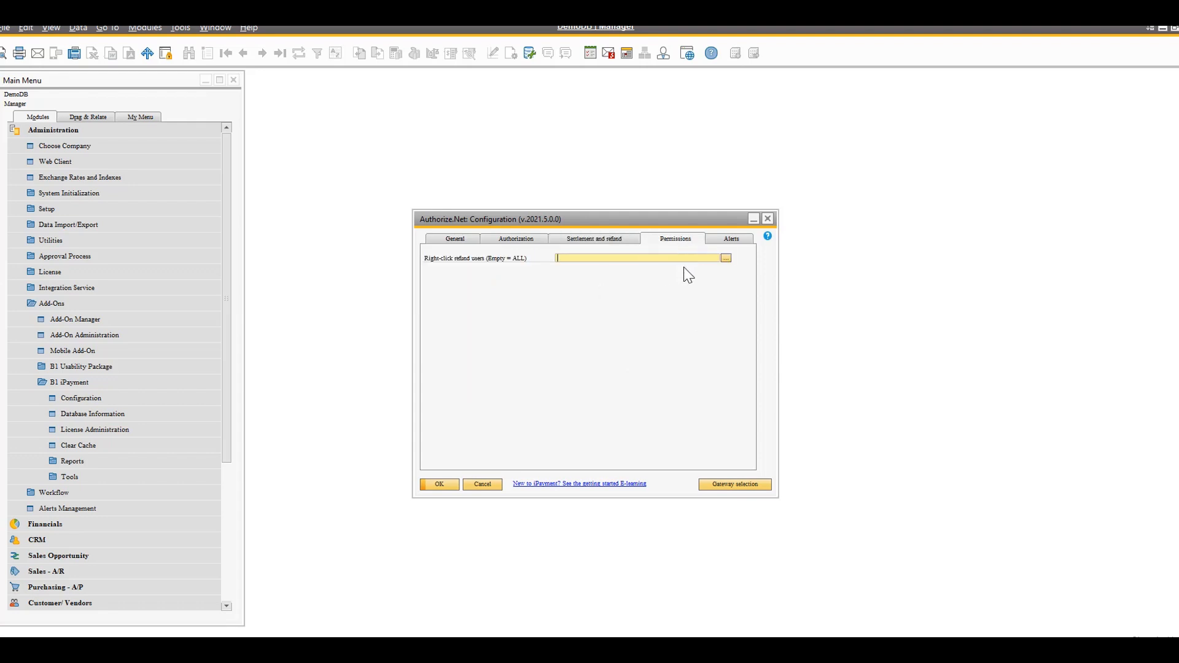
pyautogui.click(725, 257)
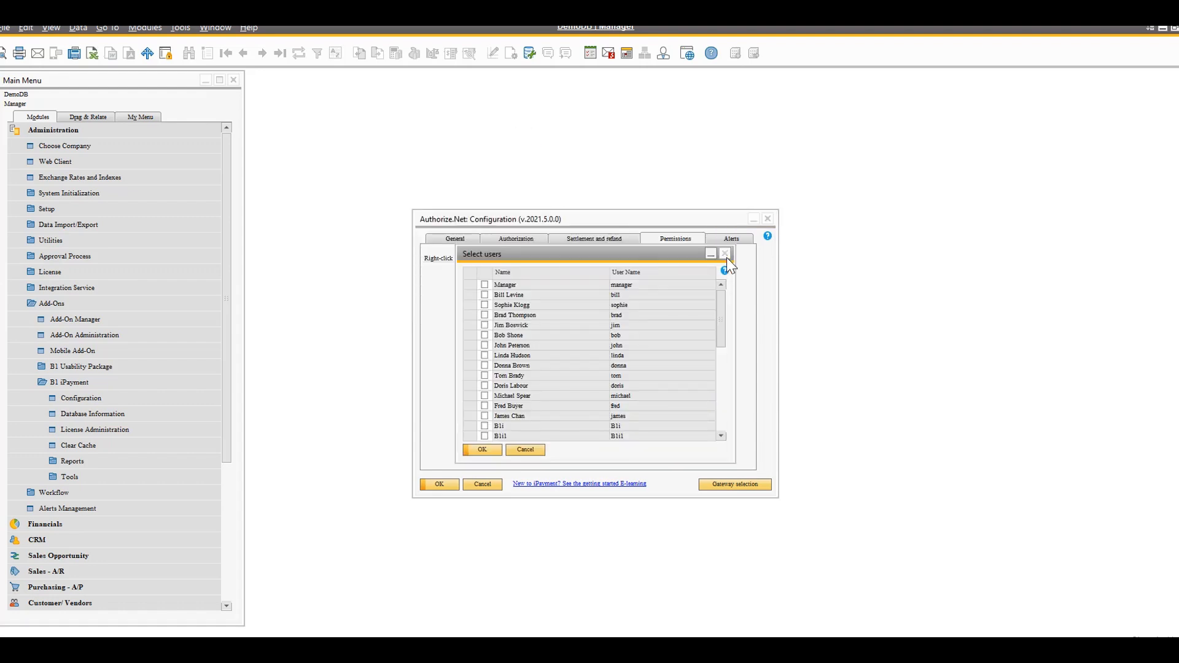
pyautogui.click(725, 254)
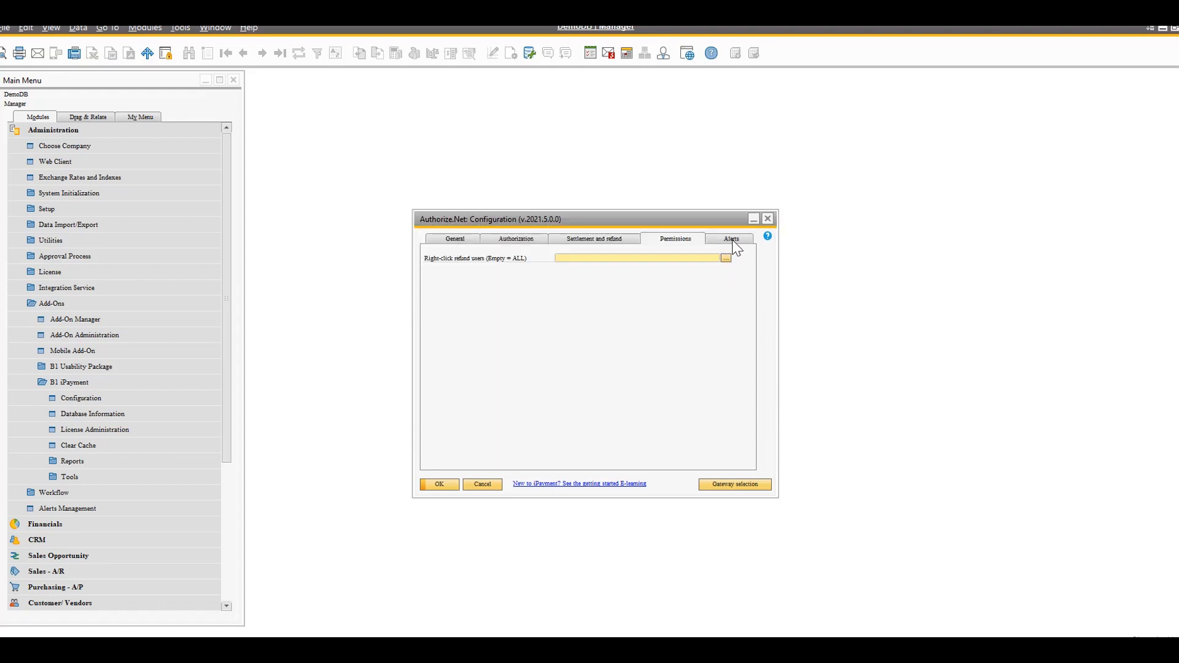
pyautogui.click(732, 242)
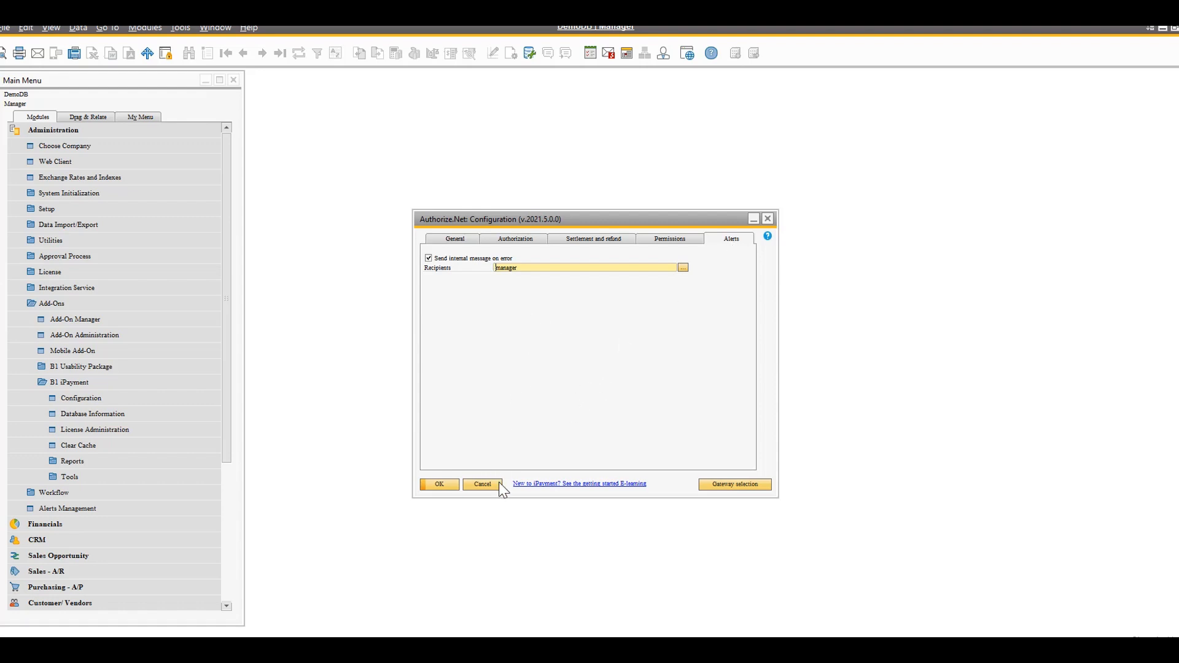
pyautogui.click(483, 485)
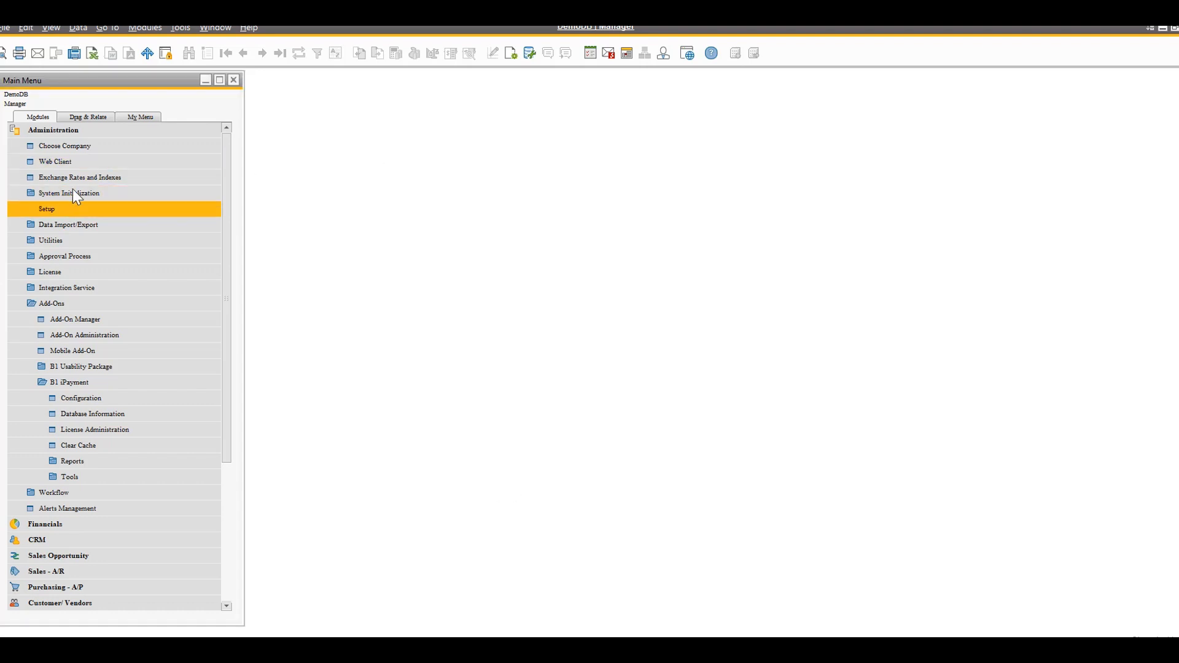
# Collapse the Administration module and show the iPayment credit card processing functions under Banking
pyautogui.click(54, 134)
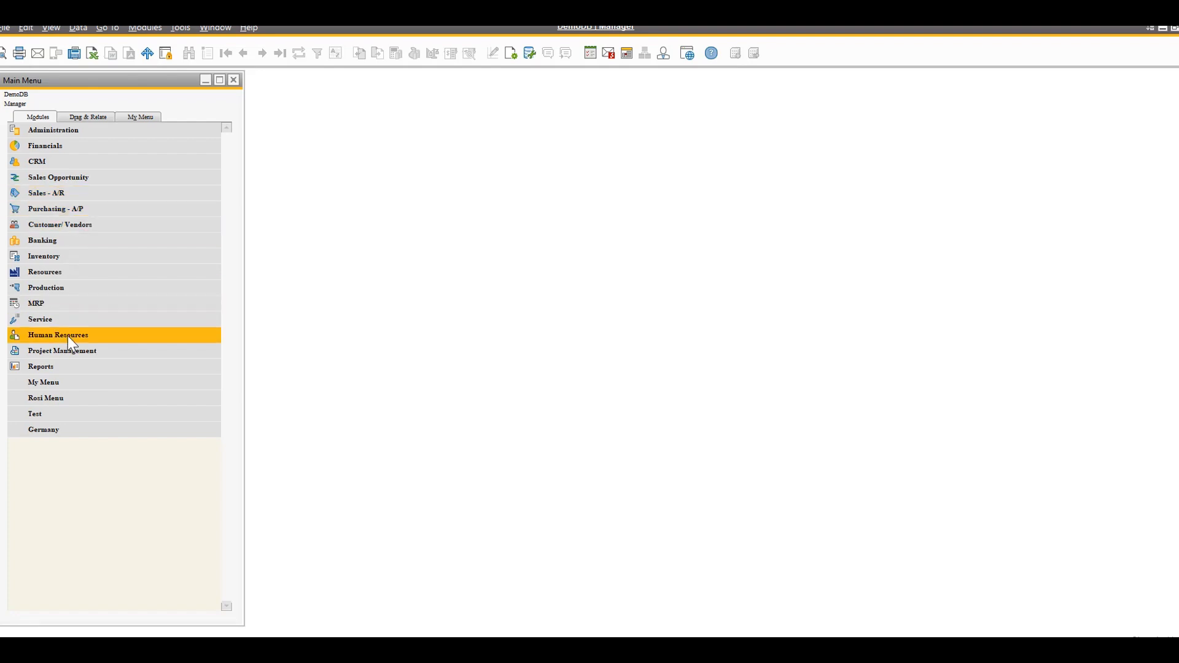
pyautogui.click(78, 241)
pyautogui.click(65, 429)
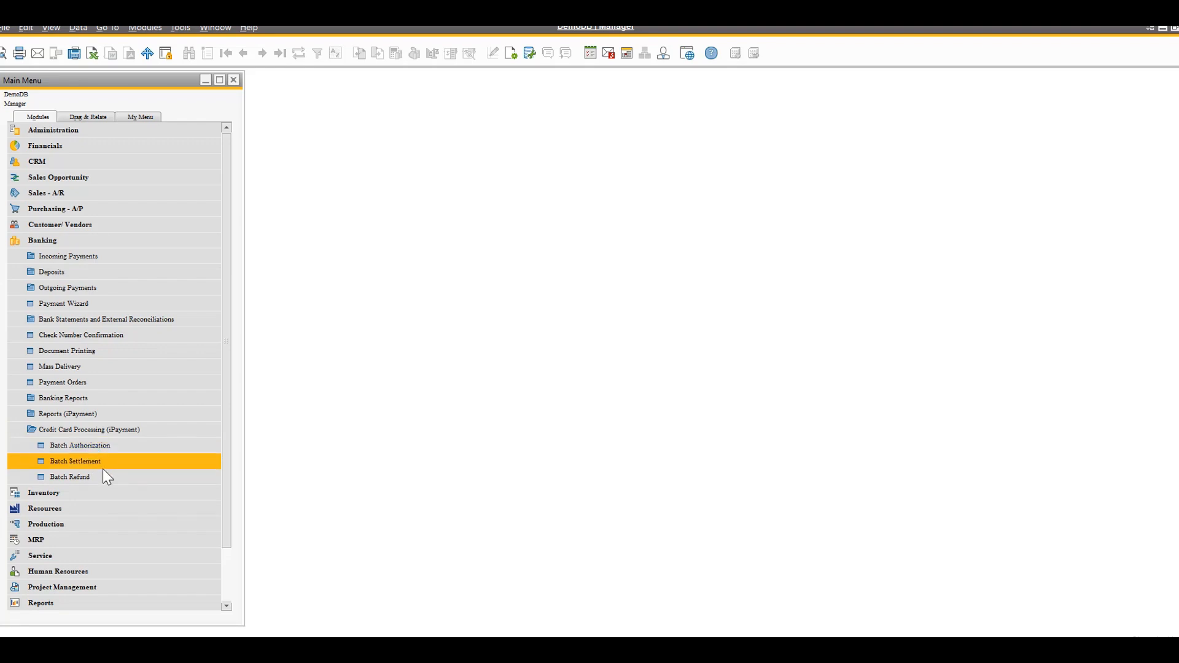
# Open the MAXI-TEQ business partner master data record, show its payment terms, and widen the window
pyautogui.click(98, 225)
pyautogui.click(100, 240)
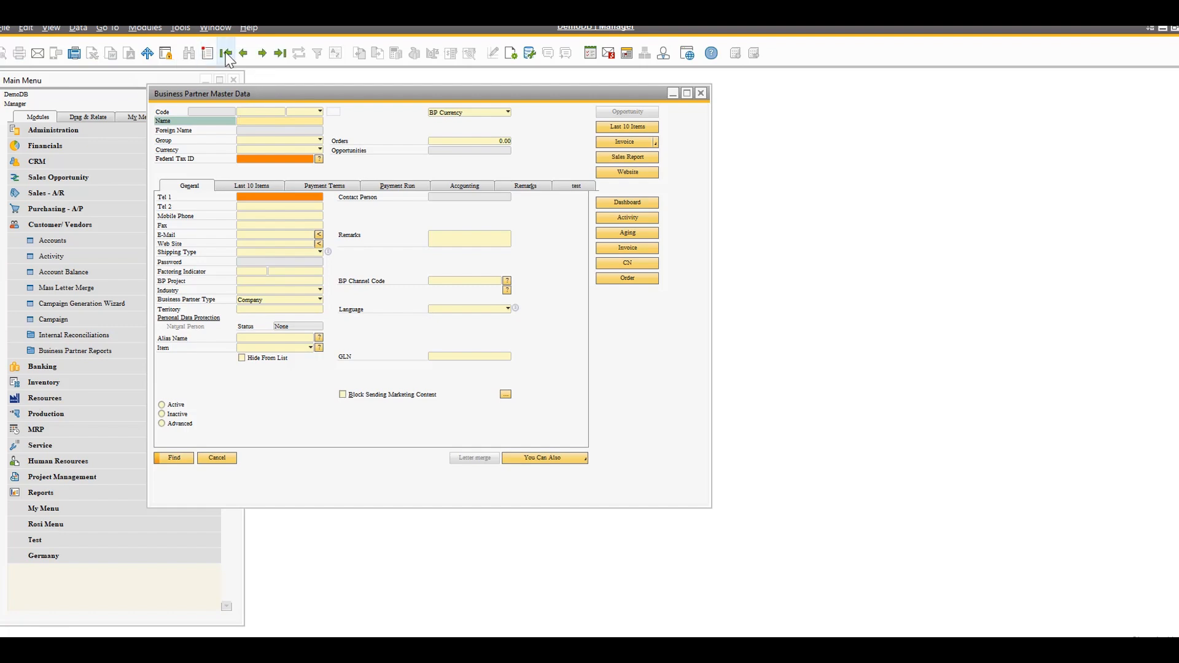
pyautogui.click(225, 53)
pyautogui.click(264, 54)
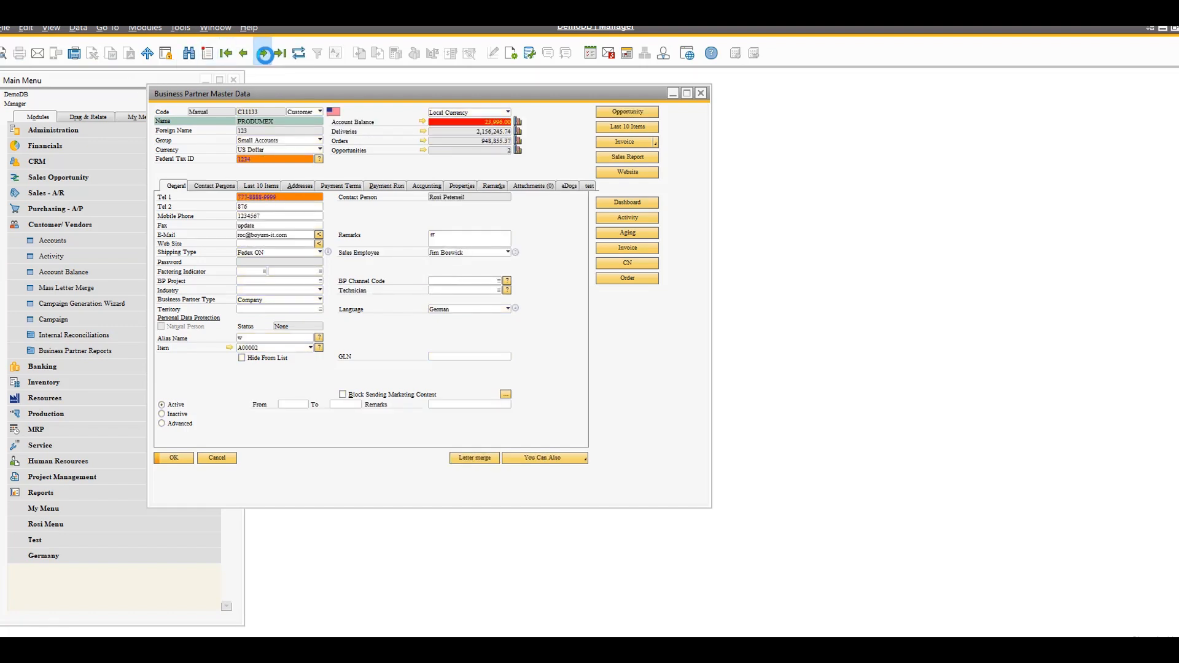
pyautogui.click(264, 54)
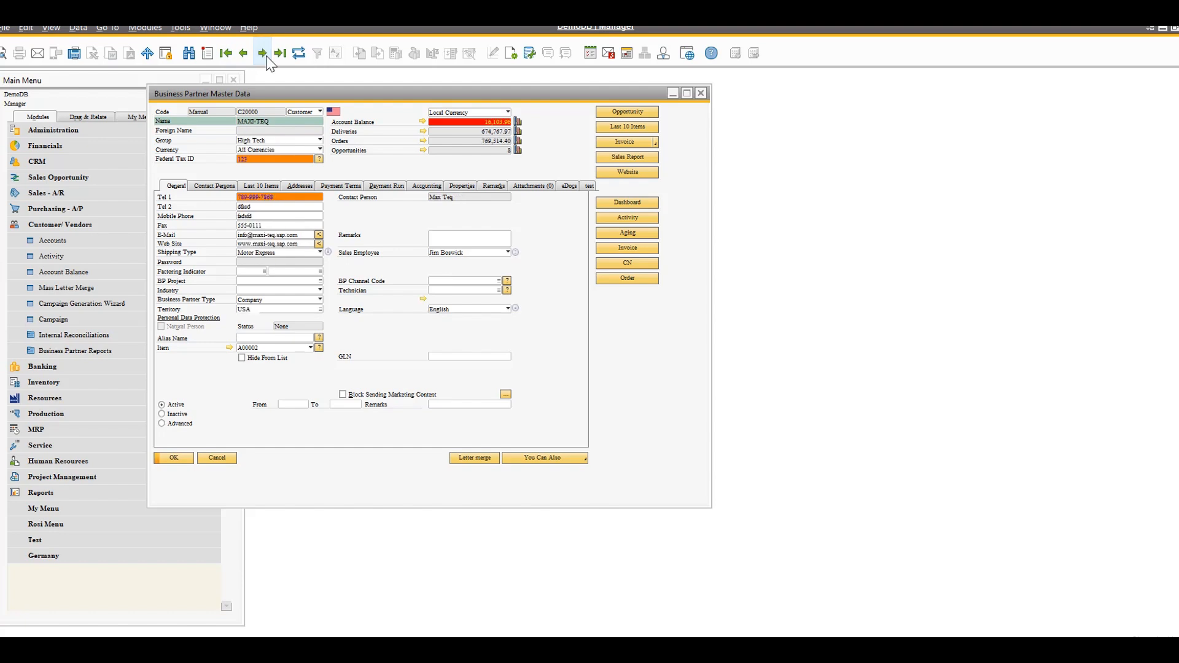
pyautogui.click(353, 185)
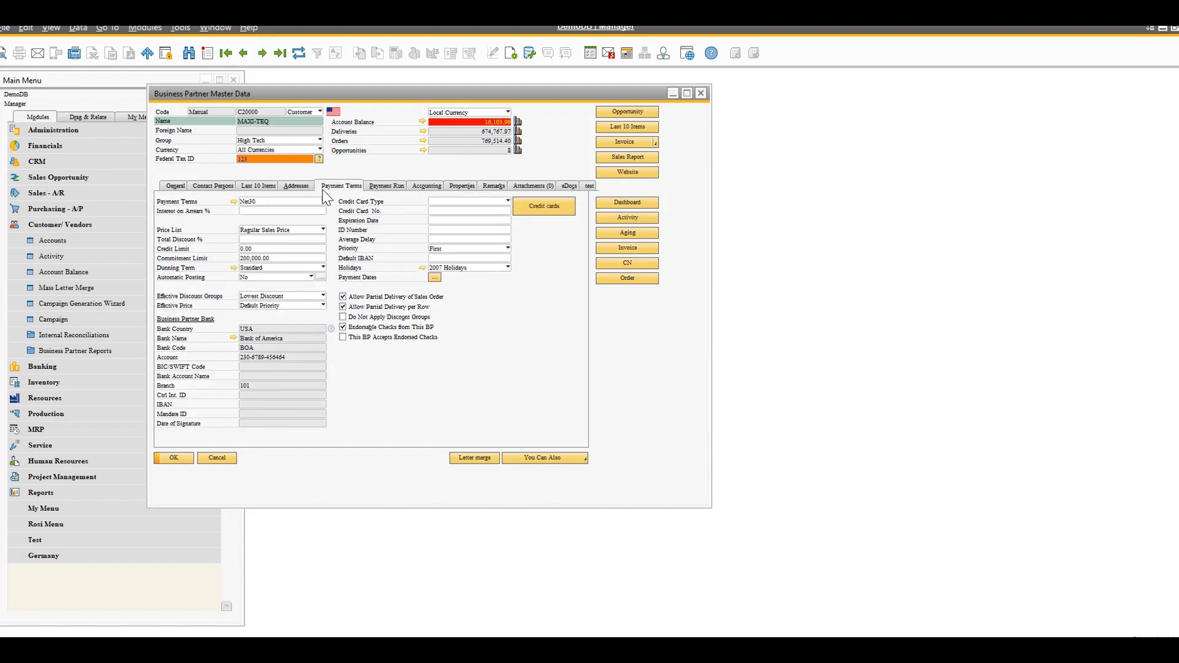
pyautogui.moveTo(711, 373); pyautogui.dragTo(928, 374)
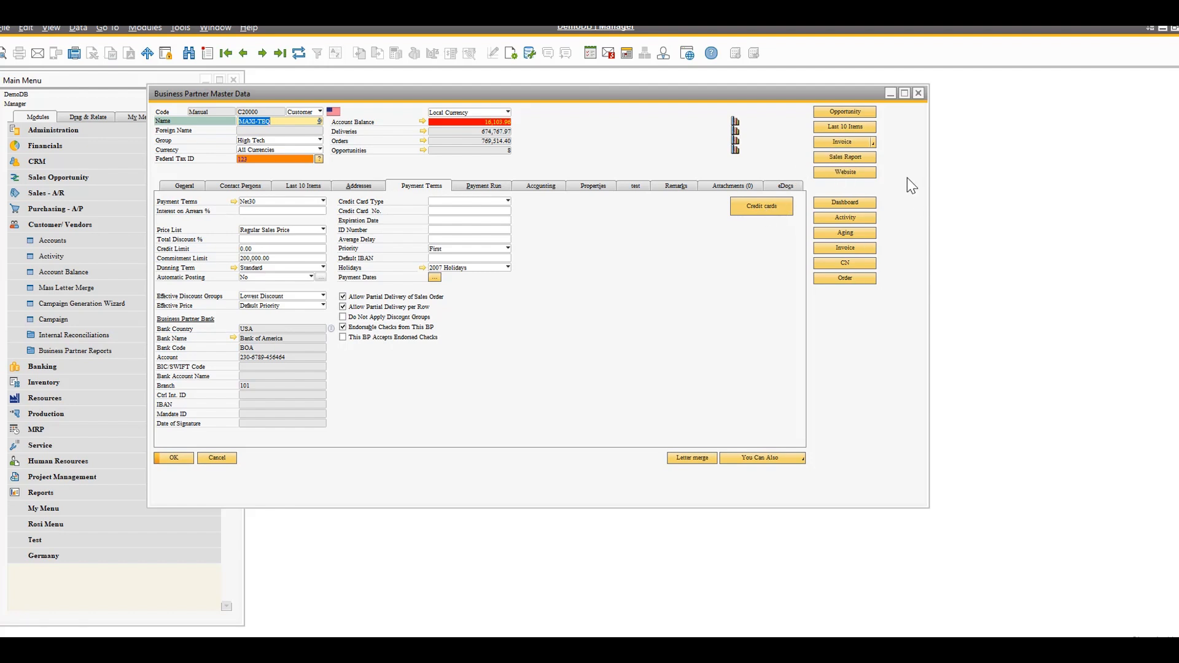
# Hide the Expiration Date and ID Number fields in the business partner's payment terms with the B1 Usability Package
pyautogui.rightClick(454, 219)
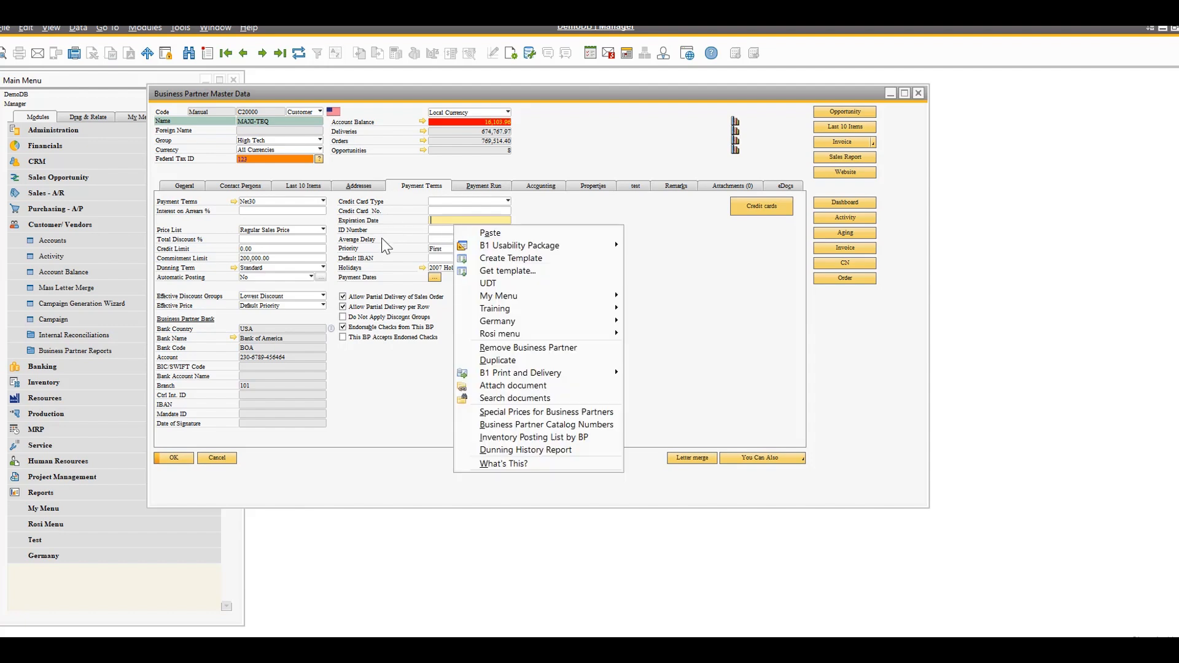
pyautogui.moveTo(510, 247)
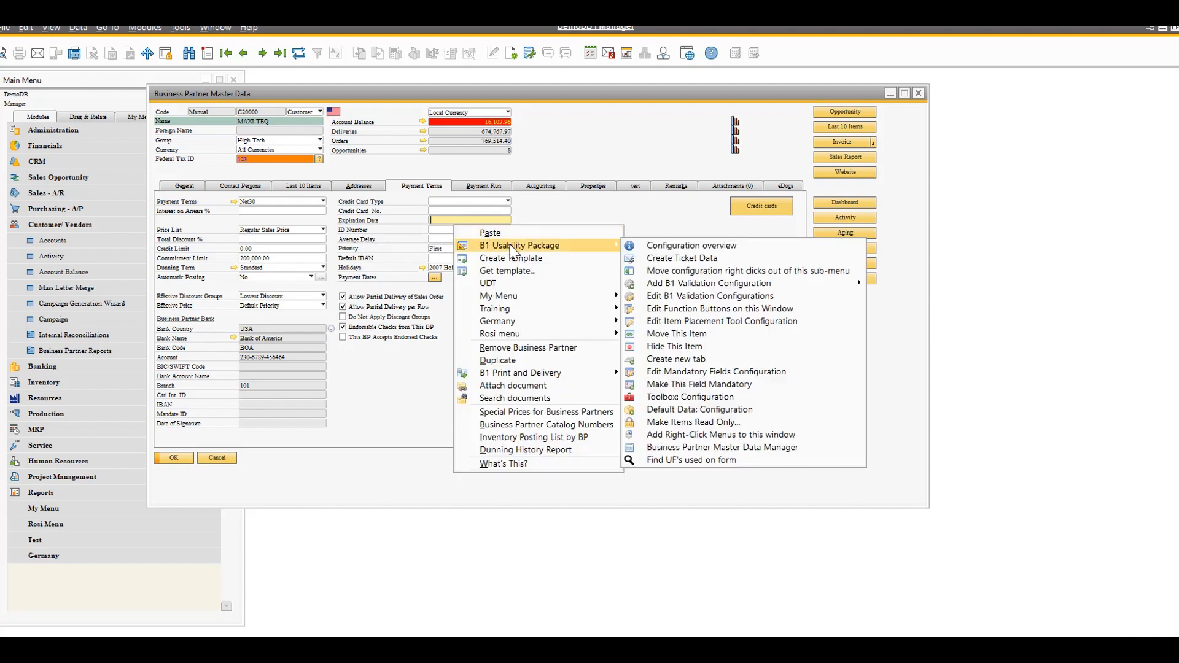
pyautogui.click(704, 346)
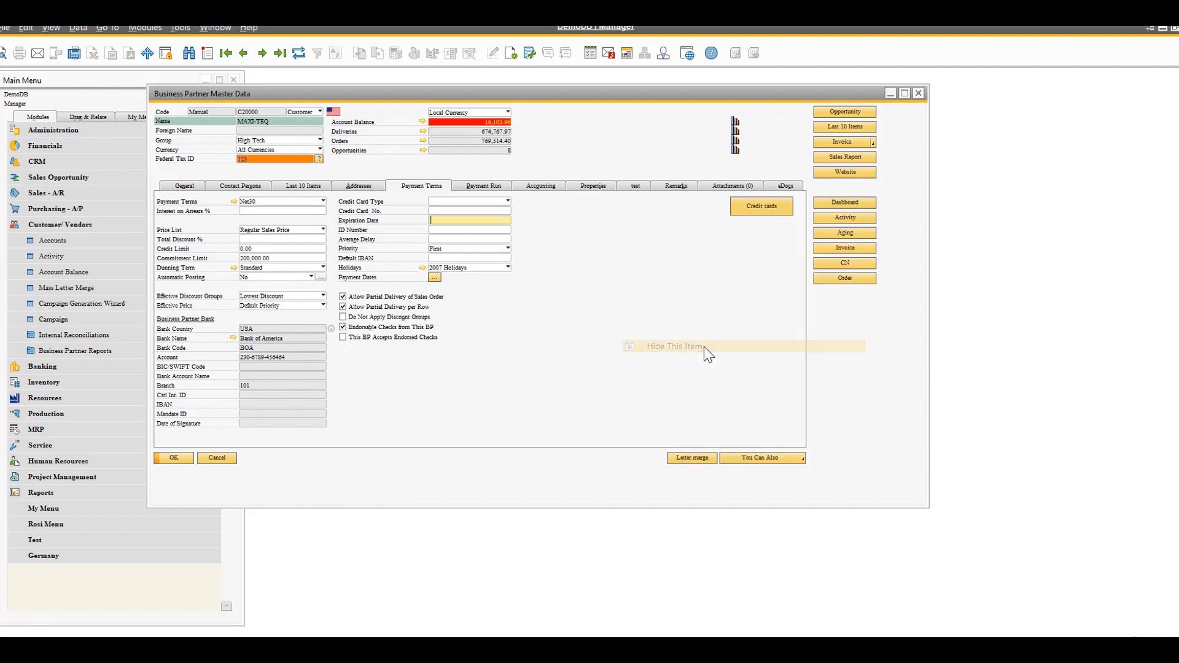
pyautogui.rightClick(474, 230)
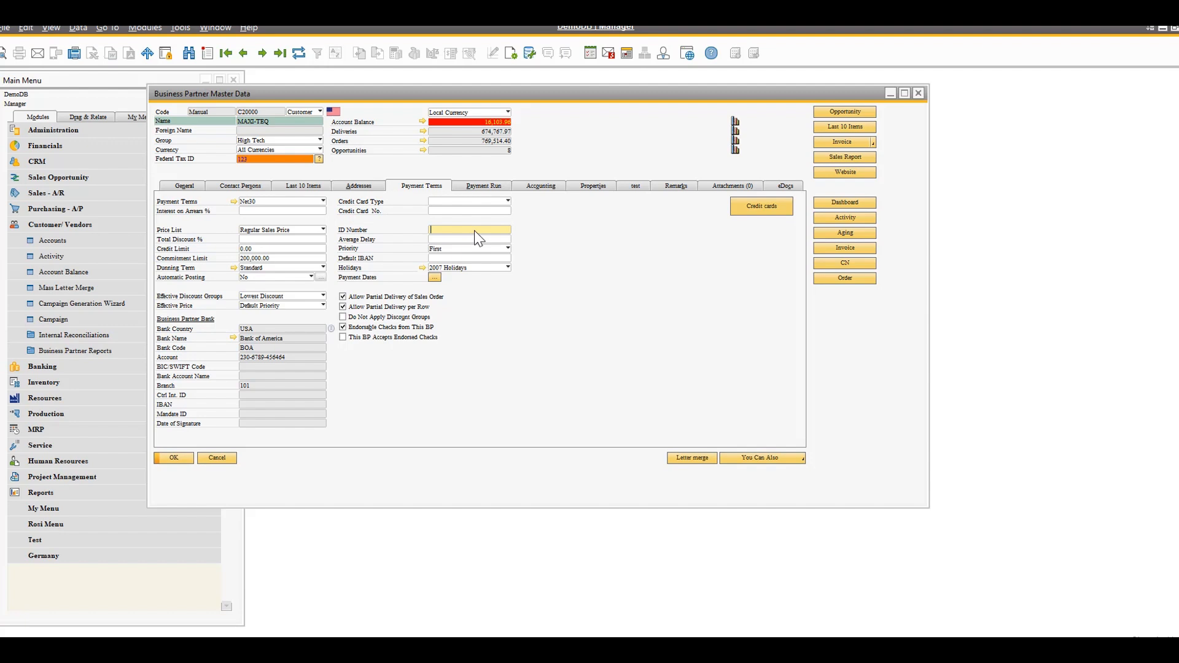
pyautogui.moveTo(518, 252)
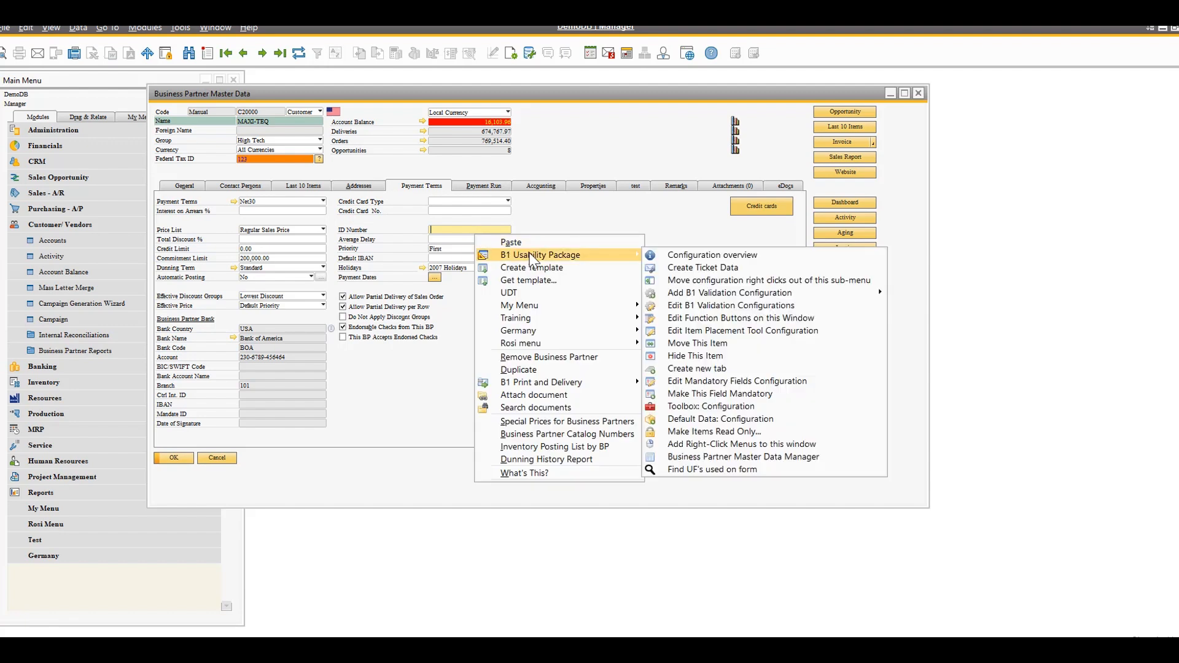
pyautogui.click(736, 358)
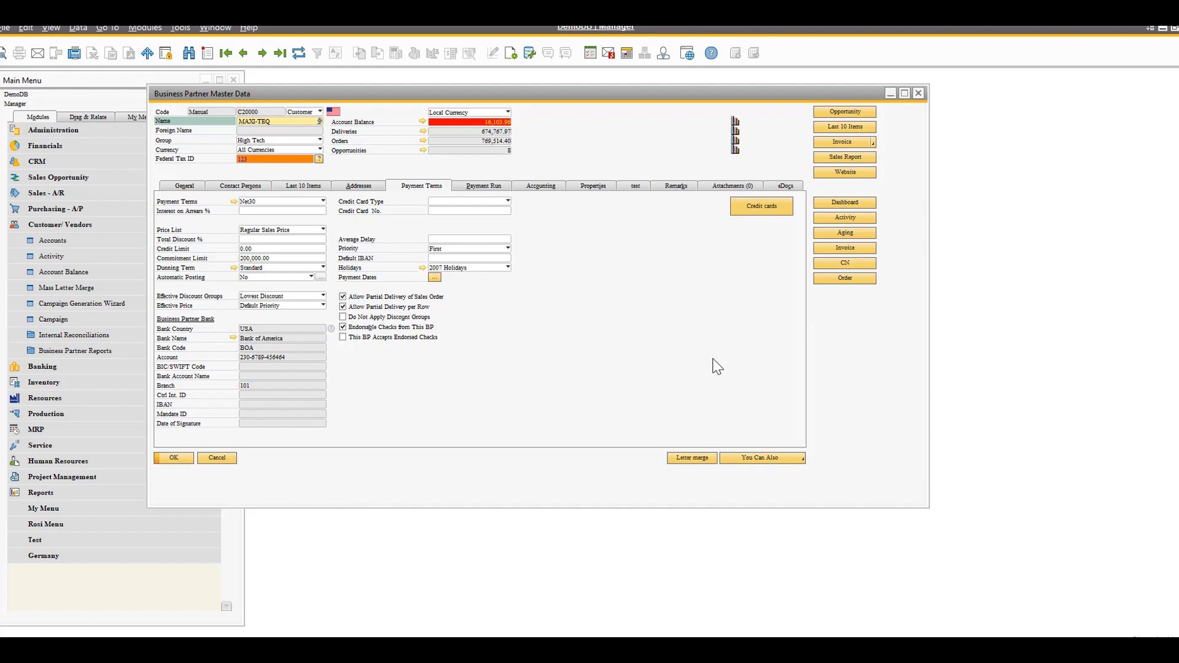
# Open MAXI-TEQ's Authorize.Net credit cards list, reposition its window, and start adding a new card through the browser form
pyautogui.click(762, 212)
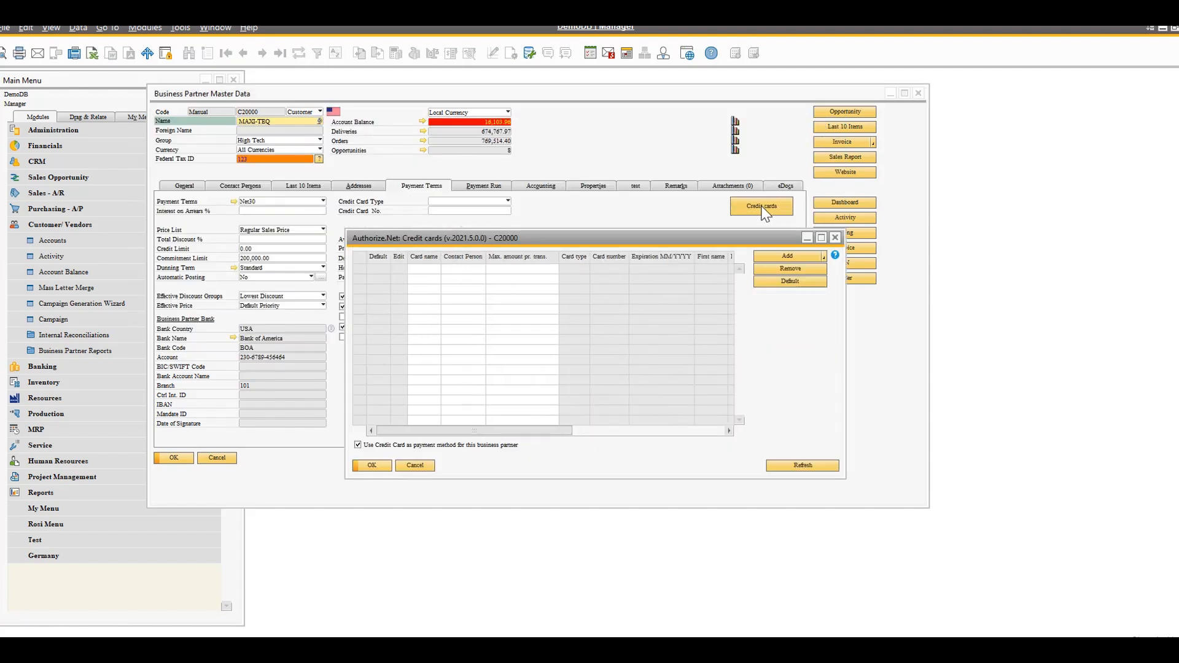
pyautogui.moveTo(713, 238); pyautogui.dragTo(600, 154)
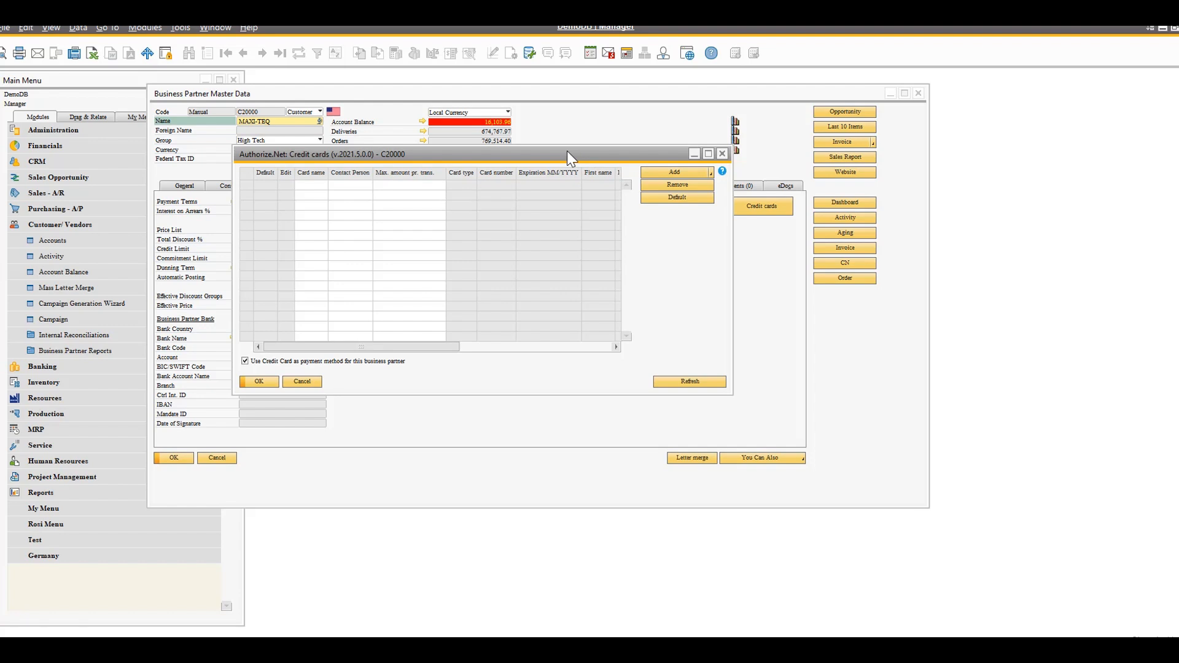
pyautogui.click(710, 175)
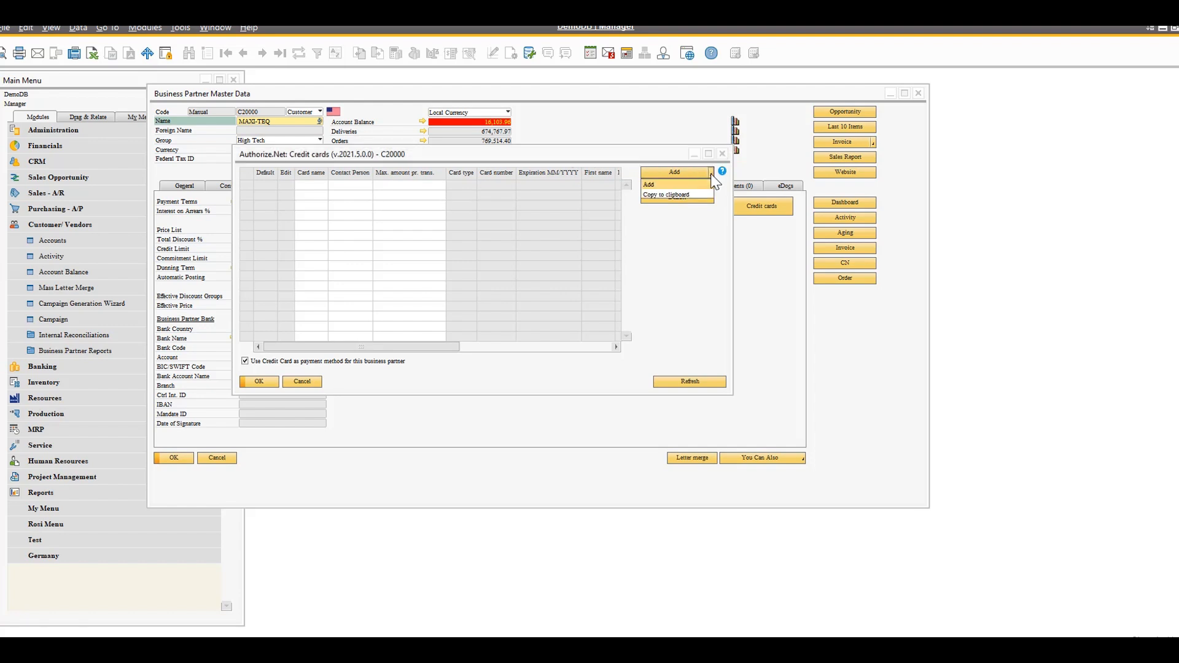
pyautogui.click(662, 183)
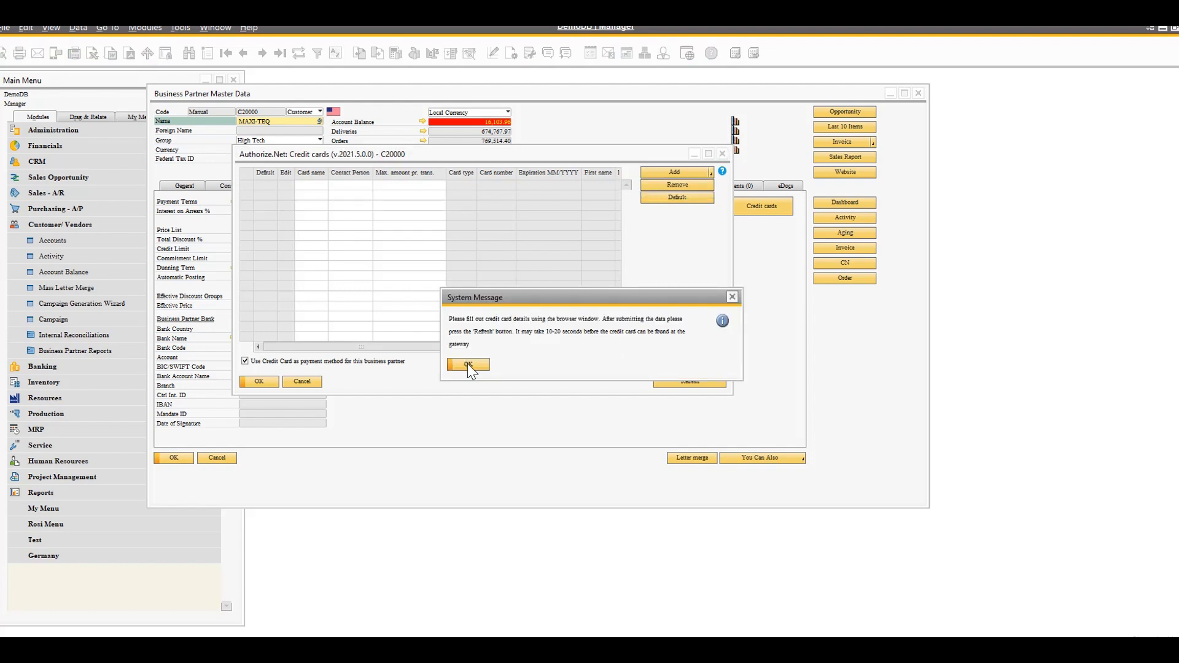
pyautogui.click(467, 363)
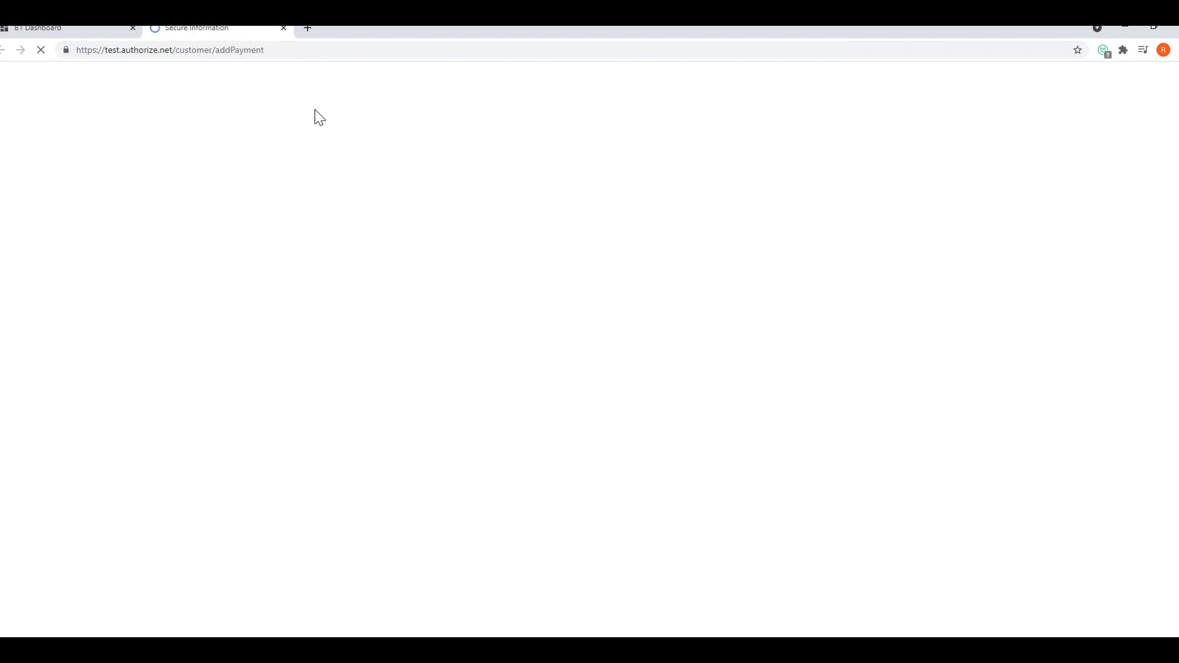
# Enter the credit card number, expiration date and card code in the Authorize.Net payment form
pyautogui.click(396, 140)
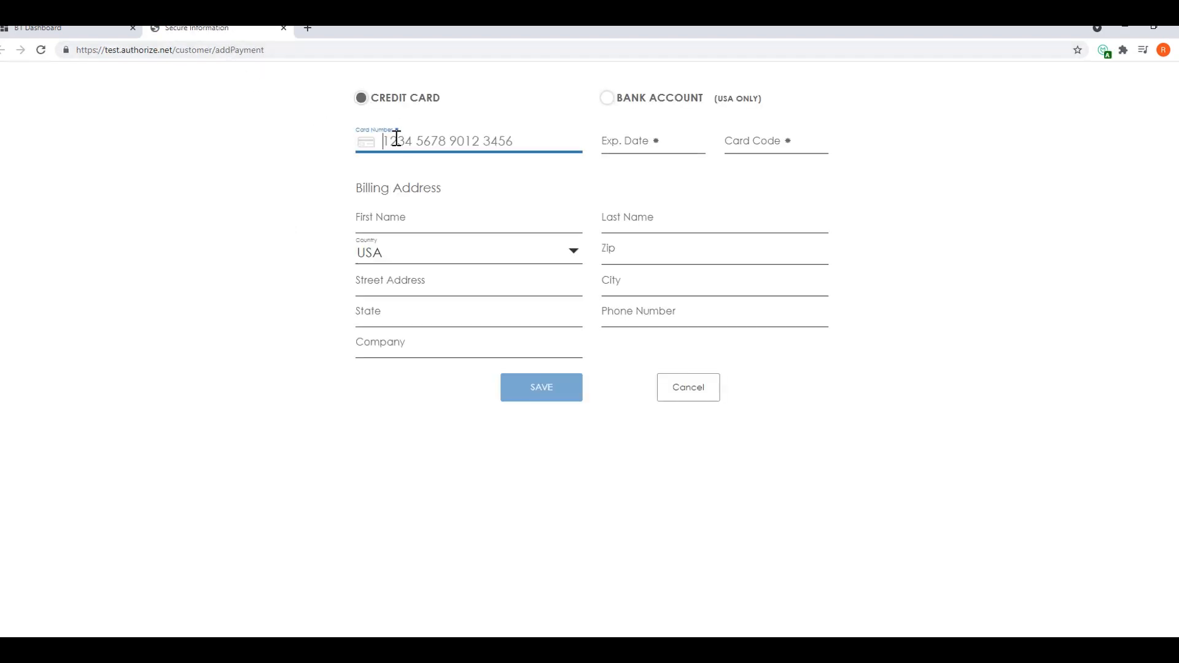
pyautogui.write('411111111111111')
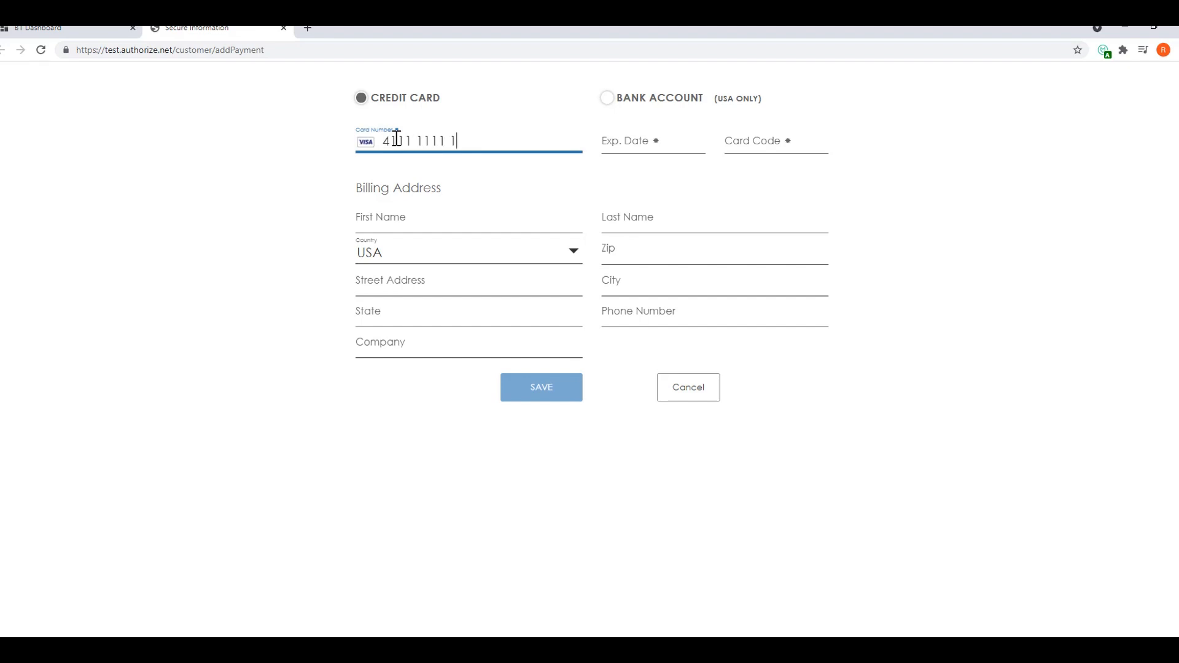
pyautogui.write('11')
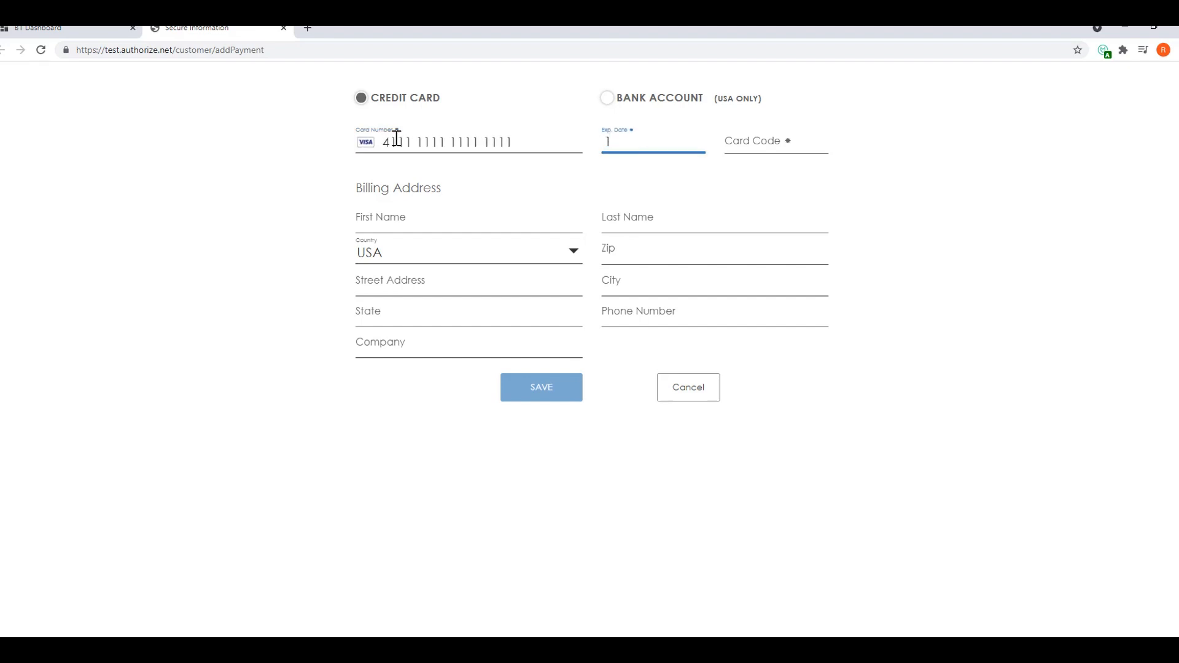
pyautogui.write('223')
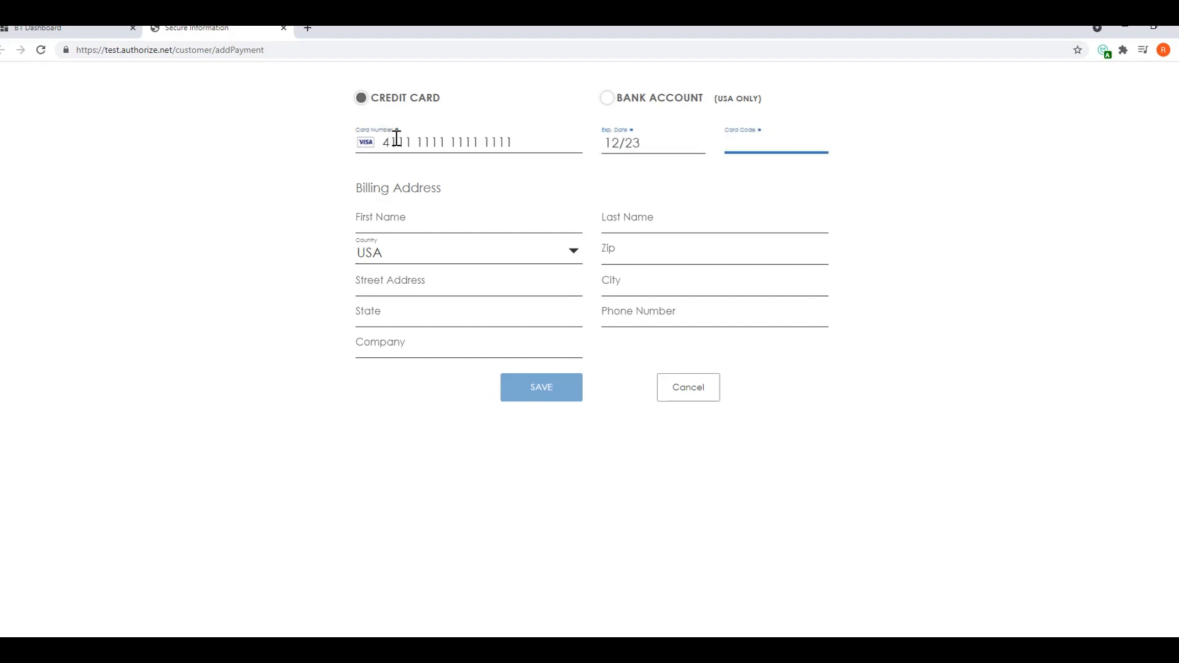
pyautogui.write('123')
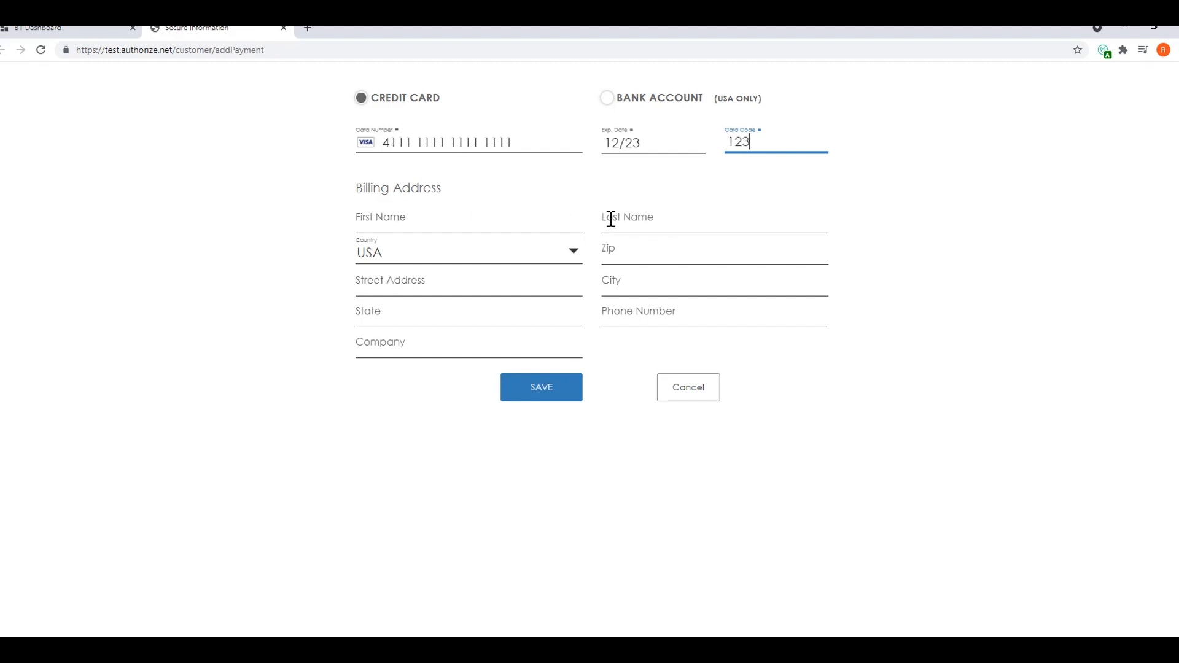
# Fill in the cardholder's last name and billing address from the browser's saved suggestions, and save the card
pyautogui.click(611, 220)
pyautogui.click(639, 255)
pyautogui.click(645, 261)
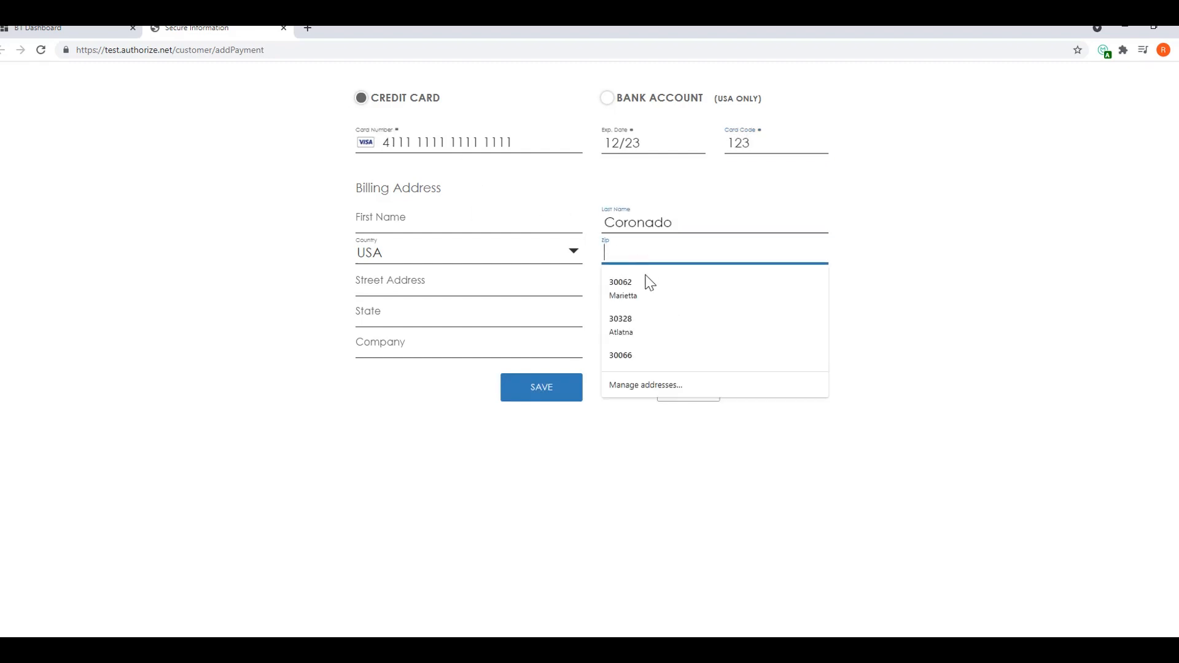
pyautogui.click(646, 292)
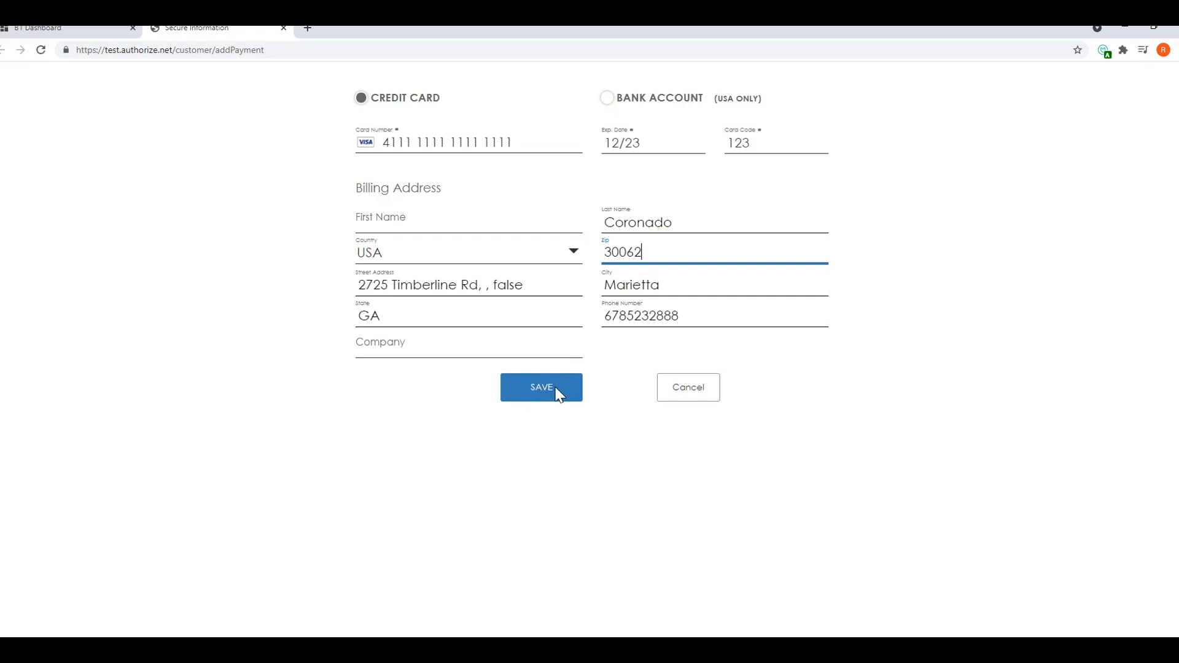
pyautogui.click(557, 391)
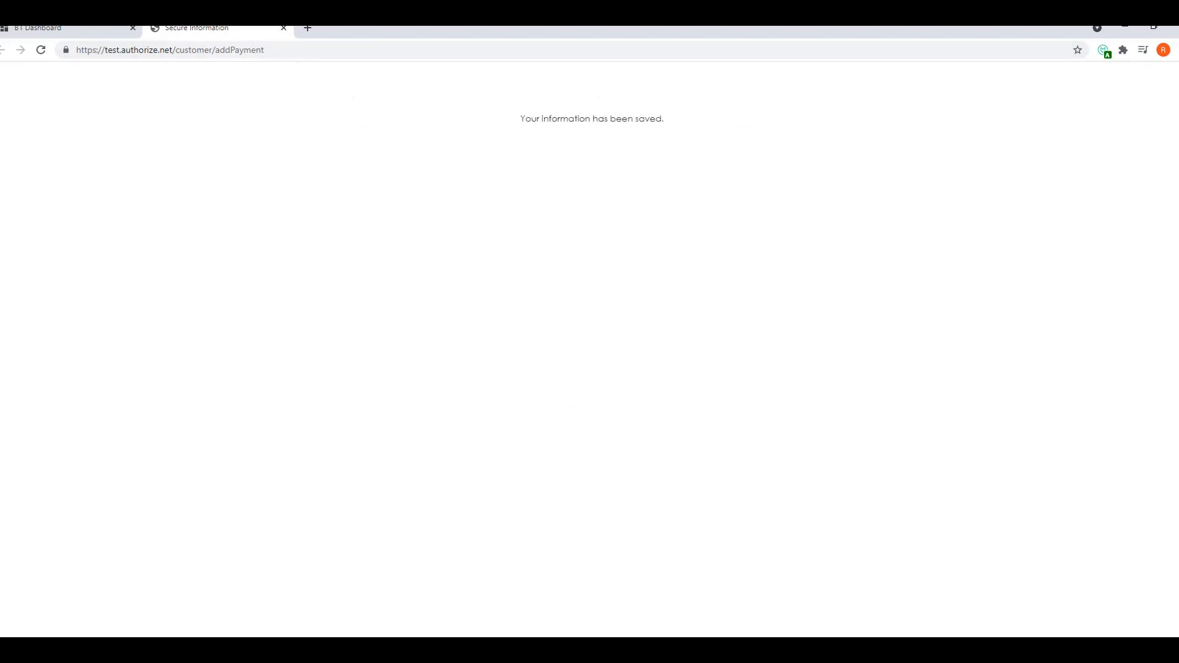
# Switch back to SAP Business One, assign a contact person to Card 1 and update the list, and select its maximum transaction amount
pyautogui.hotkey('alt', 'Tab')
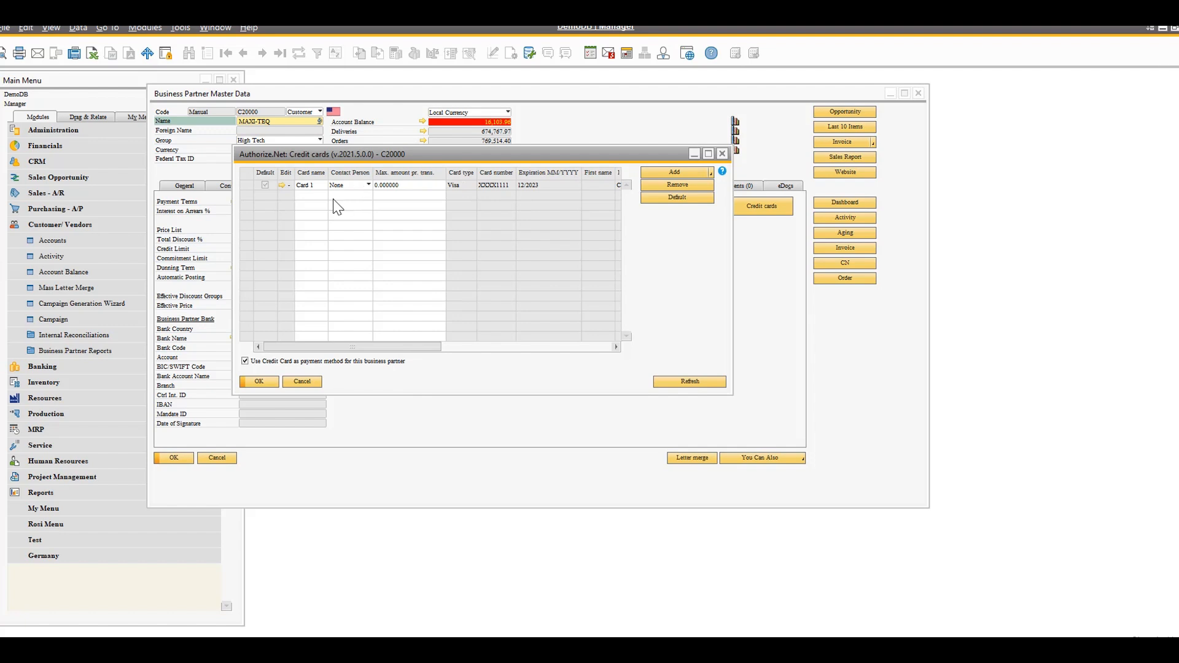
pyautogui.click(312, 185)
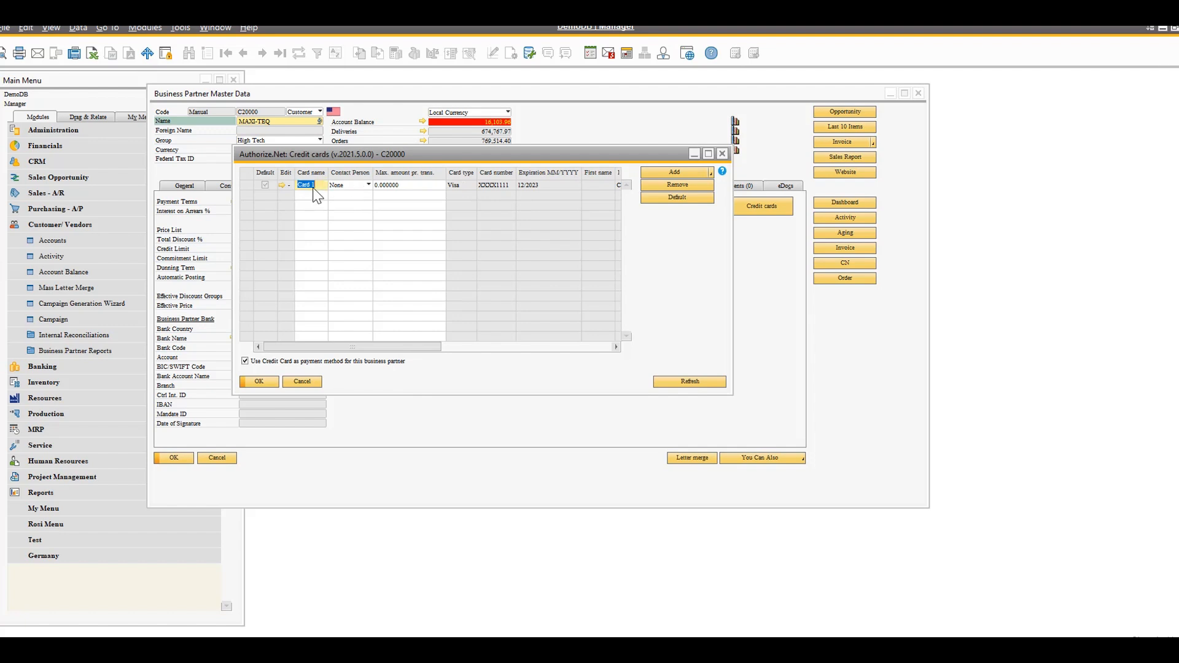
pyautogui.click(368, 185)
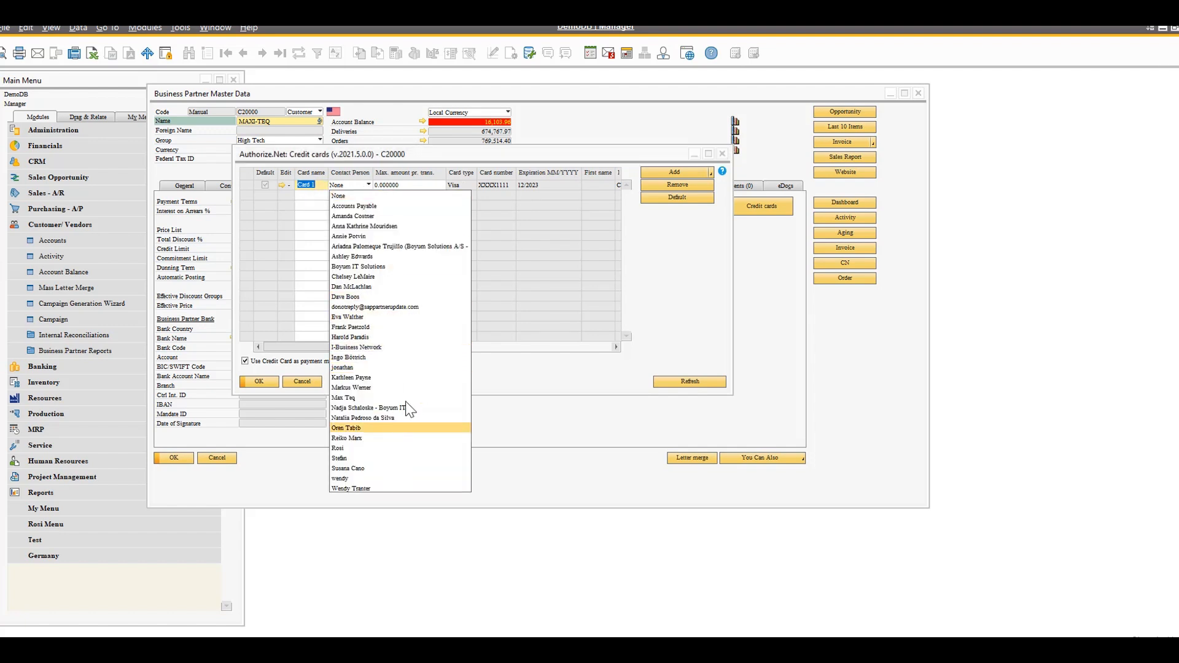
pyautogui.click(367, 448)
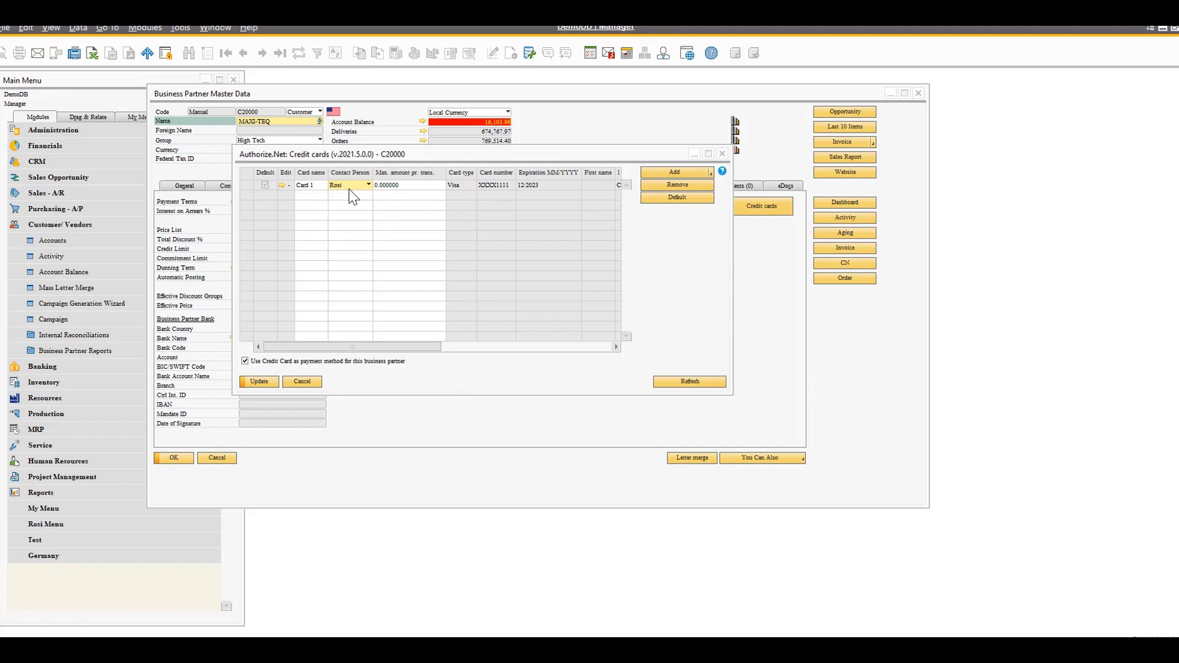
pyautogui.click(264, 382)
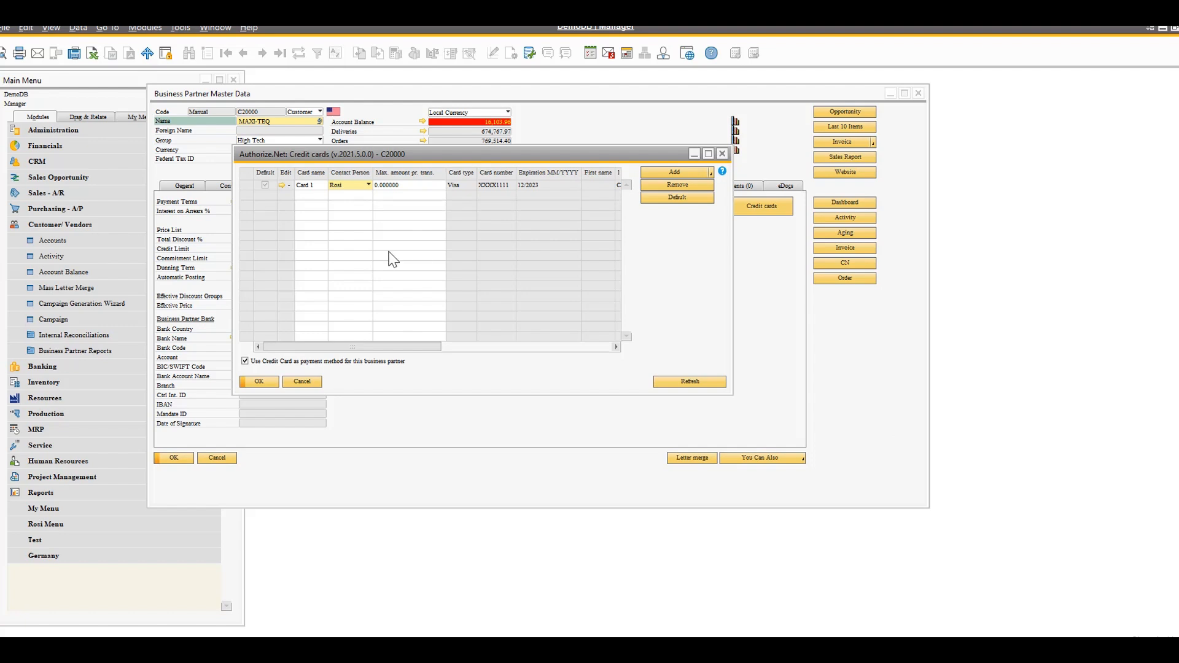
pyautogui.click(434, 185)
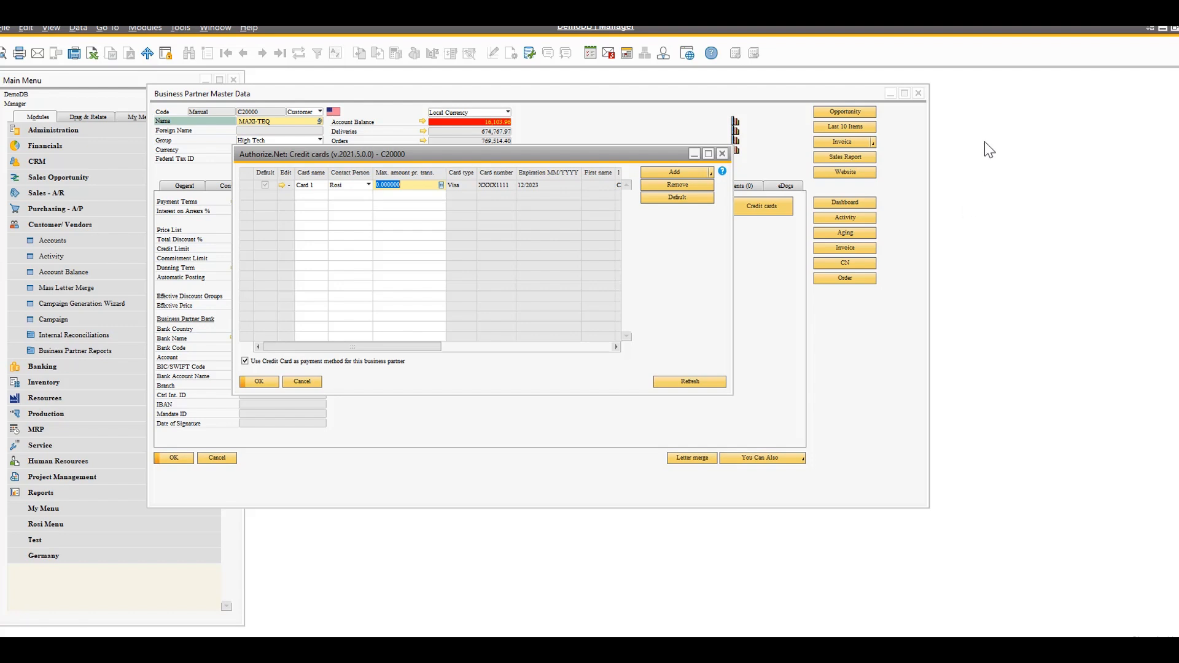
# Copy the link for adding a customer's card to the clipboard, open it in a new browser tab, and return to SAP Business One
pyautogui.click(711, 173)
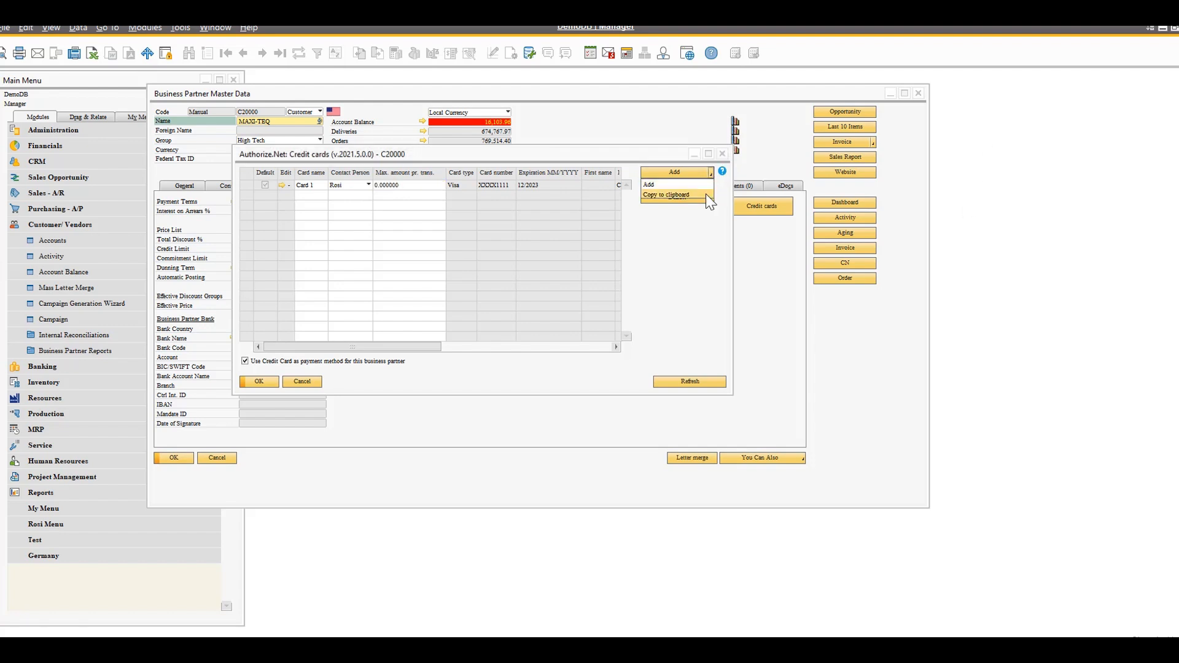
pyautogui.click(706, 195)
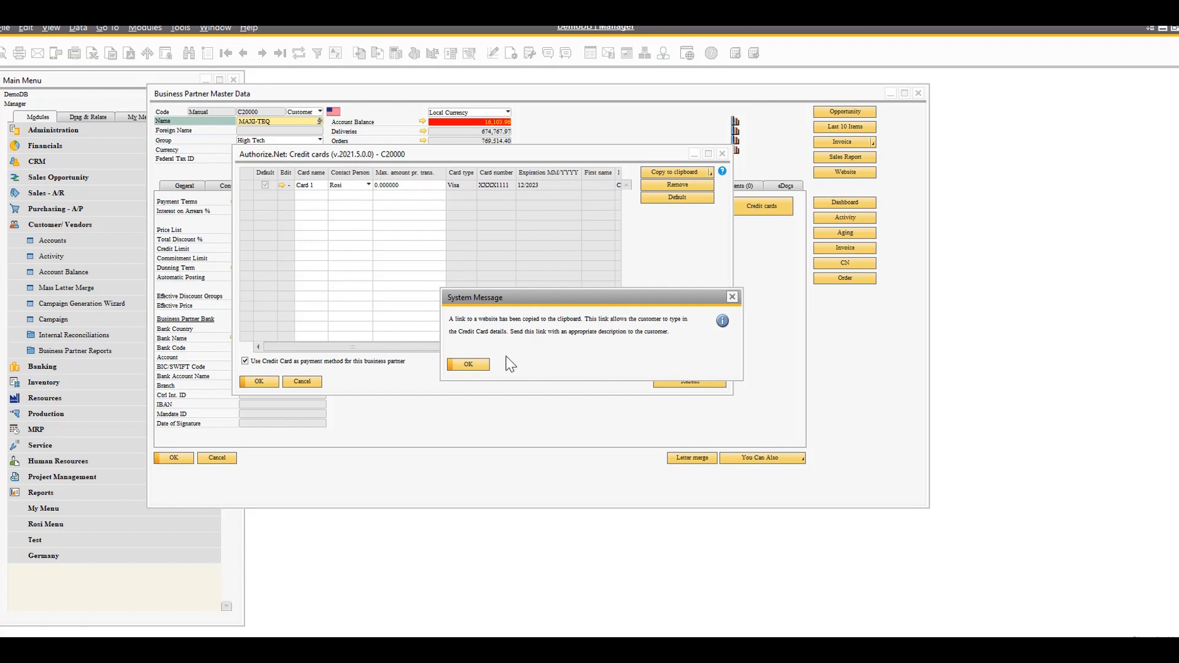
pyautogui.press('Return')
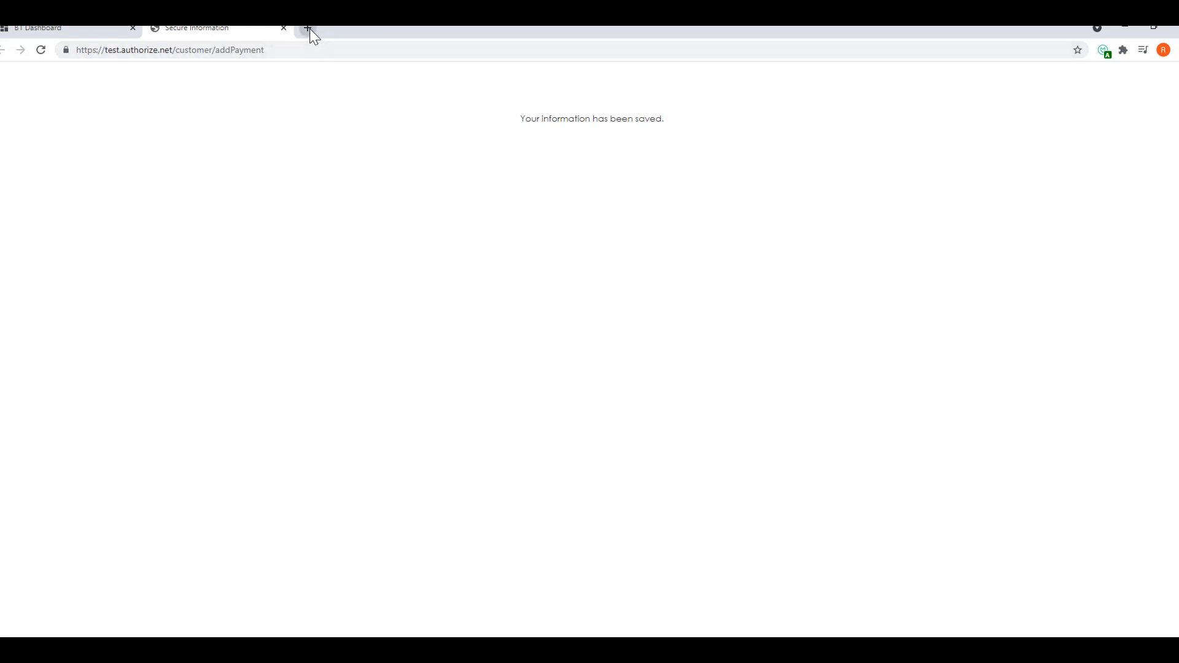
pyautogui.click(308, 28)
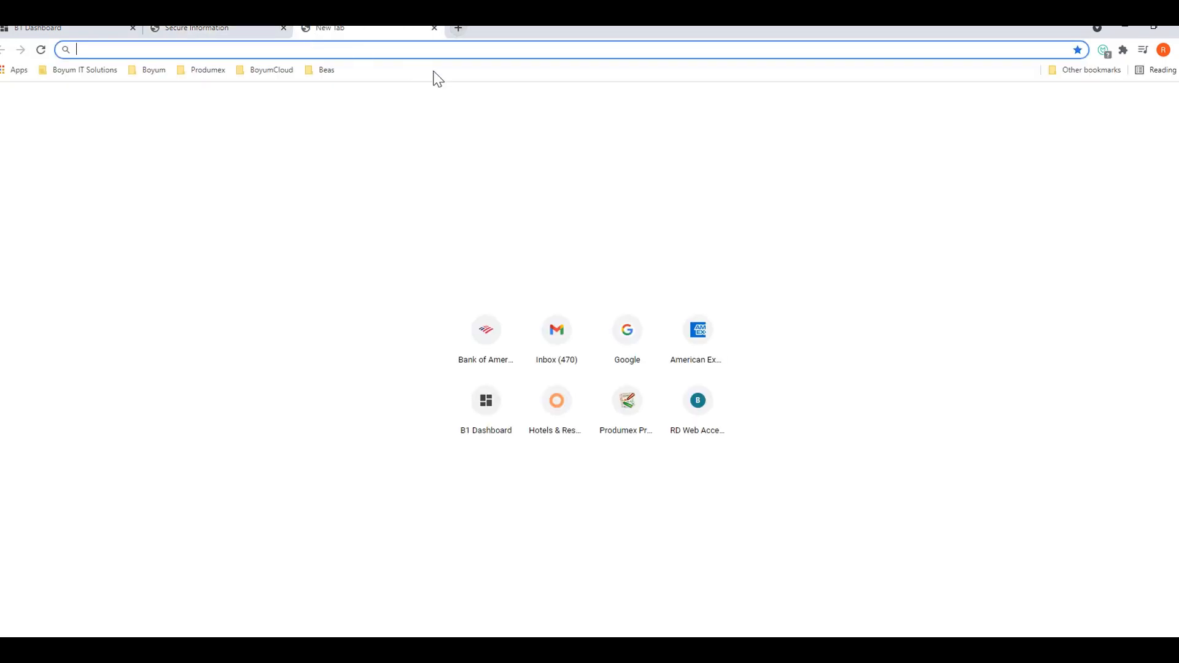
pyautogui.rightClick(115, 48)
pyautogui.click(161, 132)
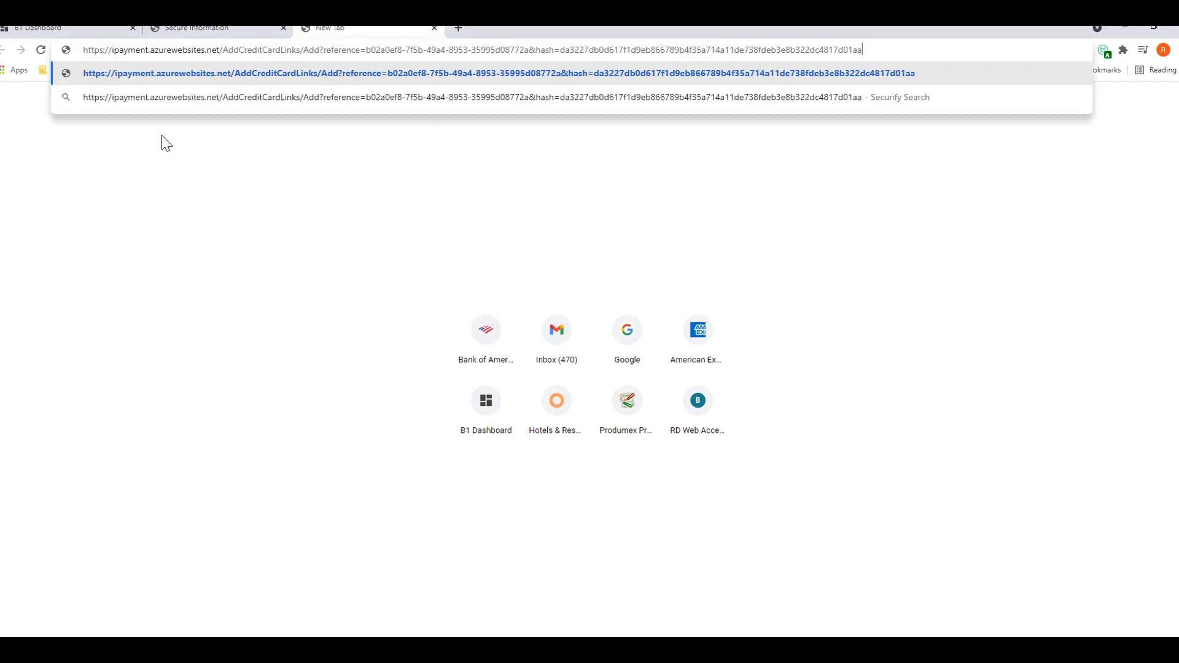
pyautogui.press('Return')
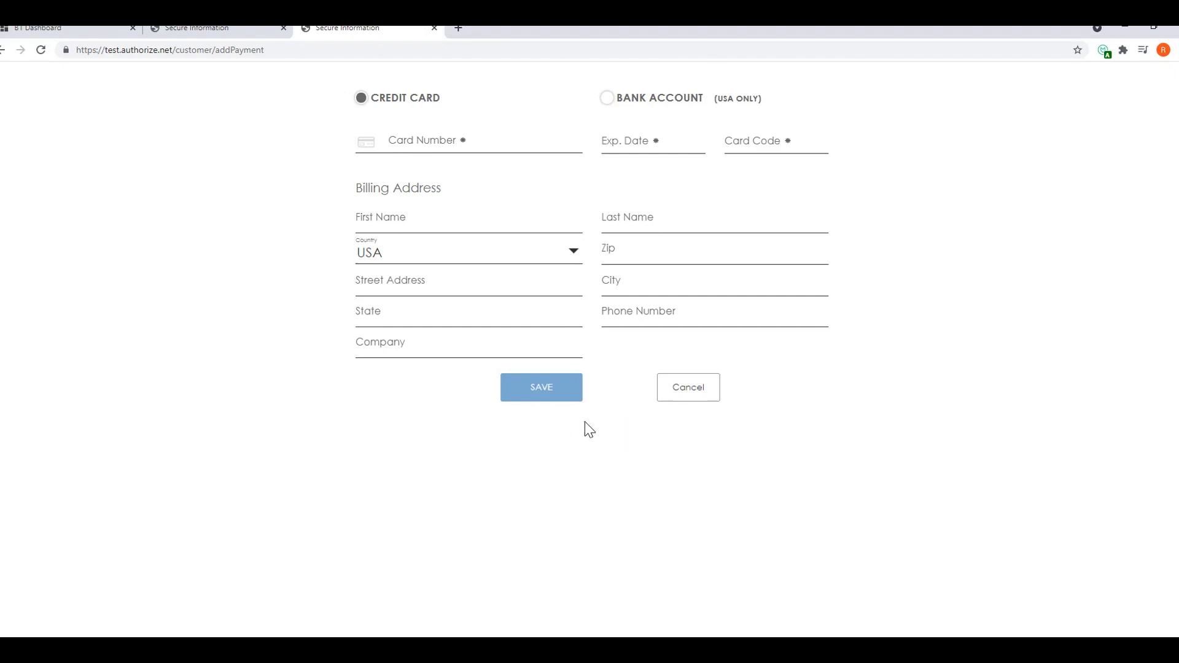
pyautogui.click(1125, 26)
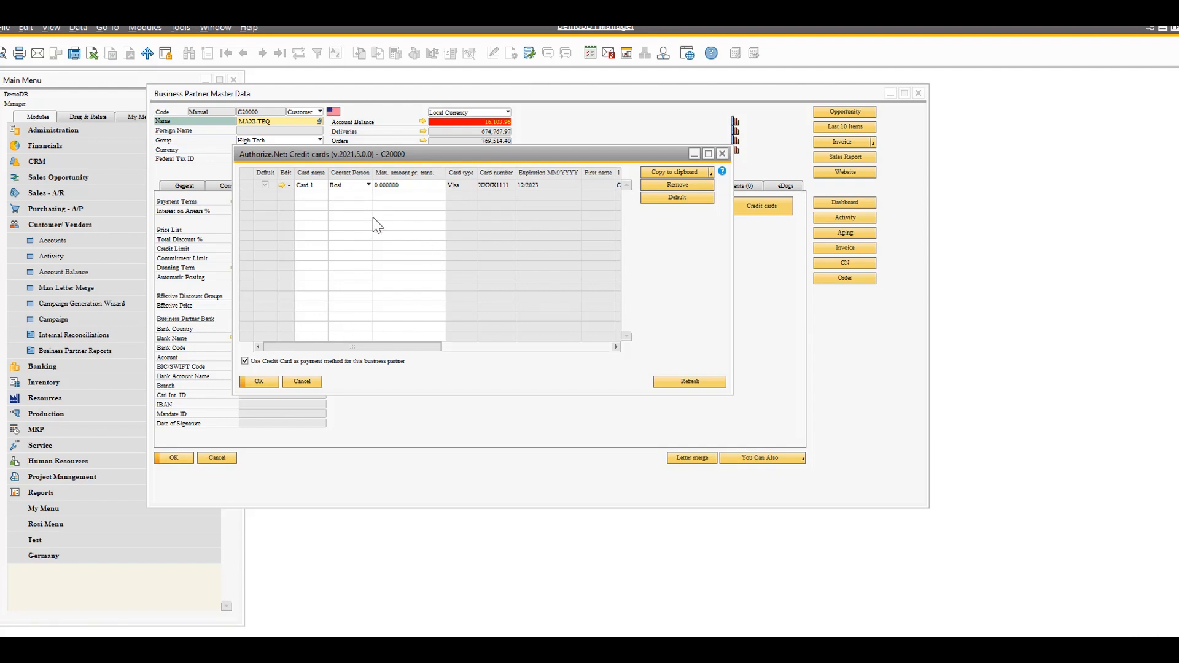
# Close MAXI-TEQ's credit cards list and browse the business partner records to PRODUMEX
pyautogui.click(301, 381)
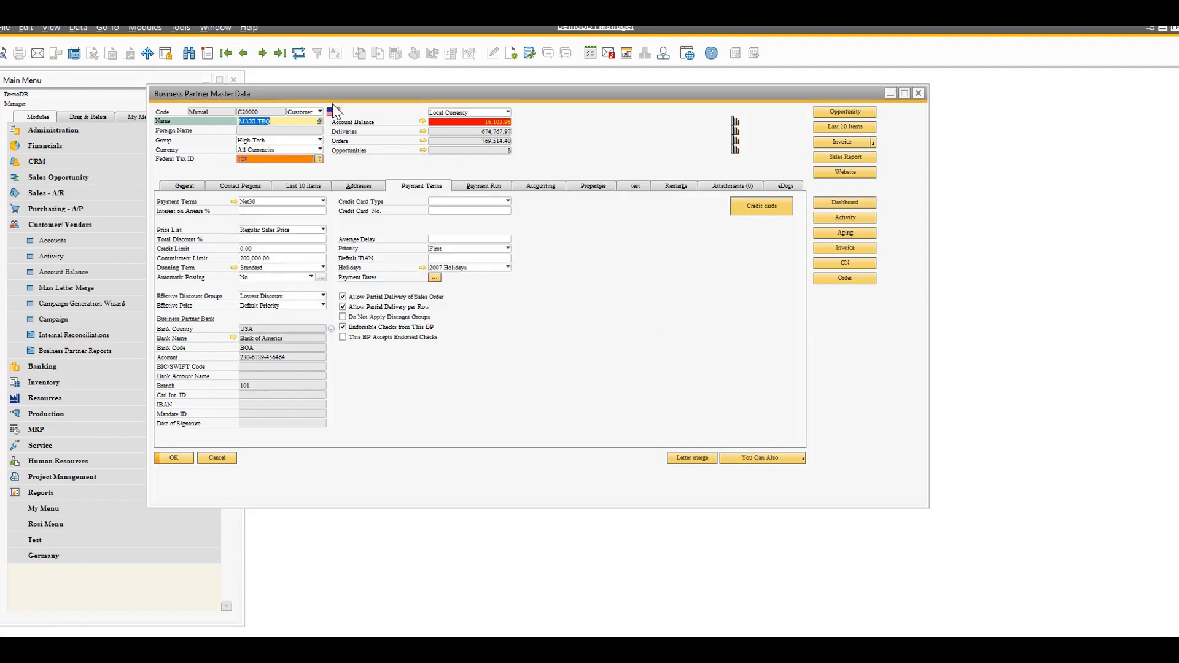
pyautogui.click(263, 52)
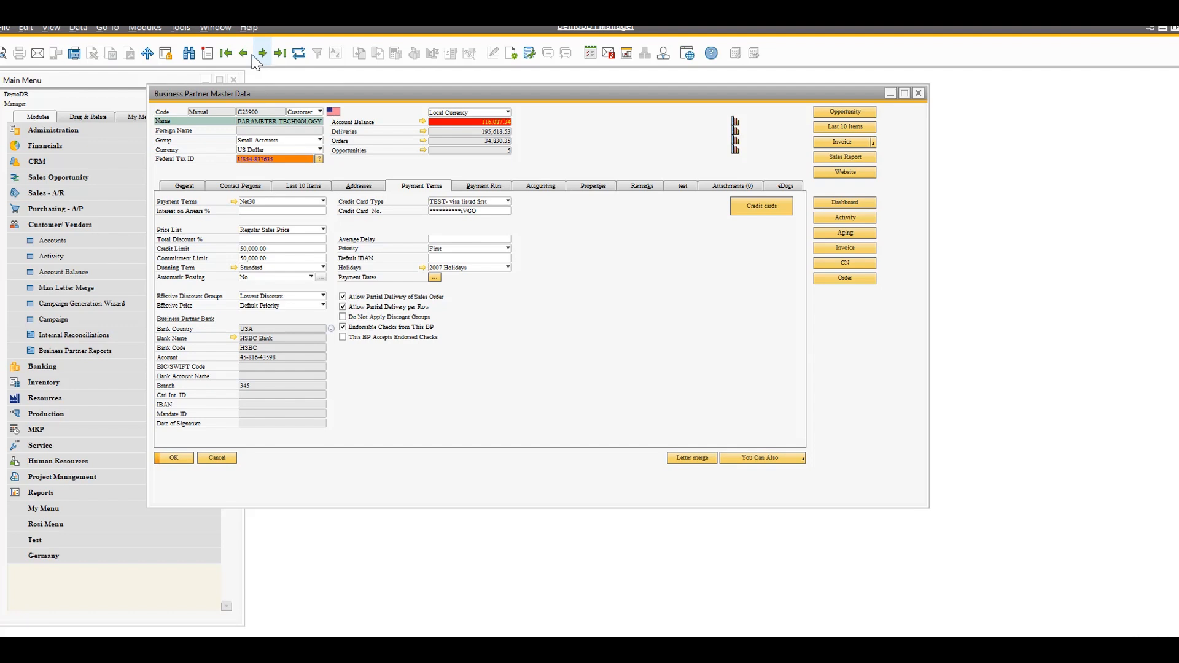
pyautogui.click(244, 53)
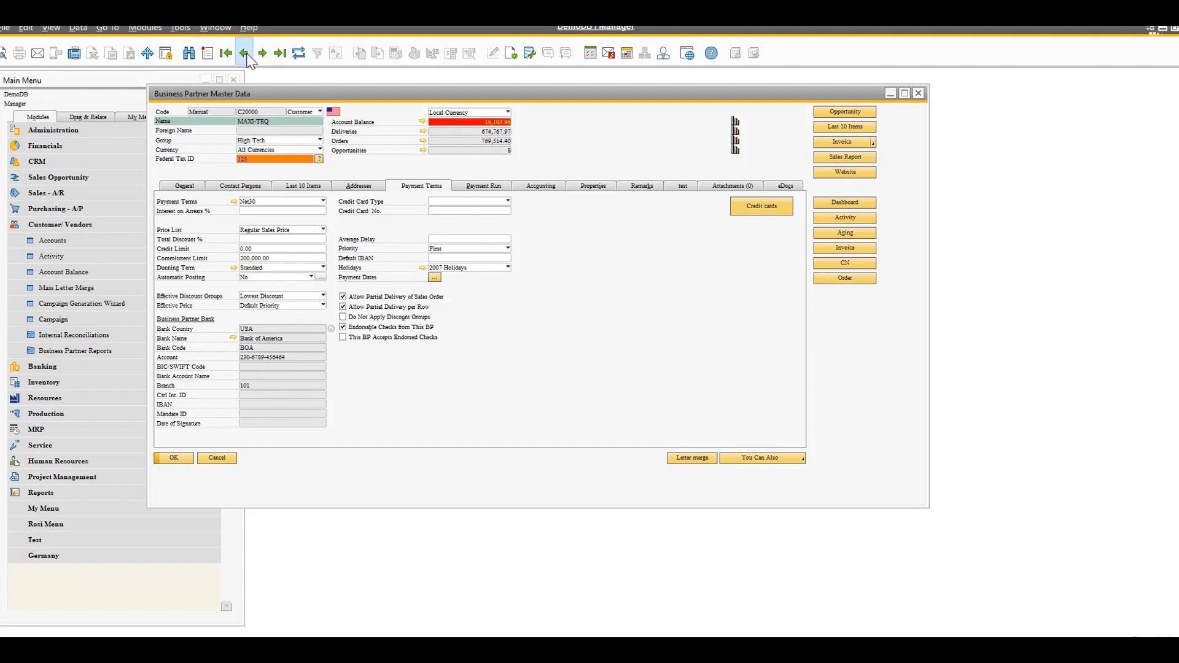
pyautogui.click(246, 56)
# Review PRODUMEX's credit cards list and its default card, and close the list
pyautogui.click(763, 208)
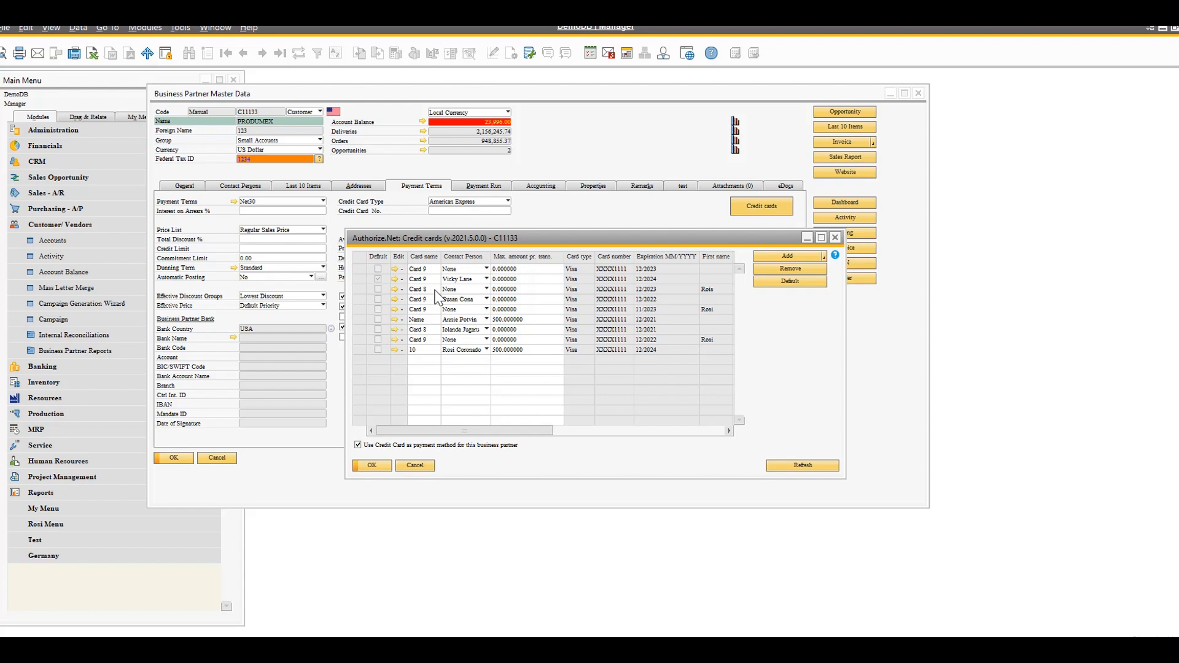
pyautogui.click(357, 279)
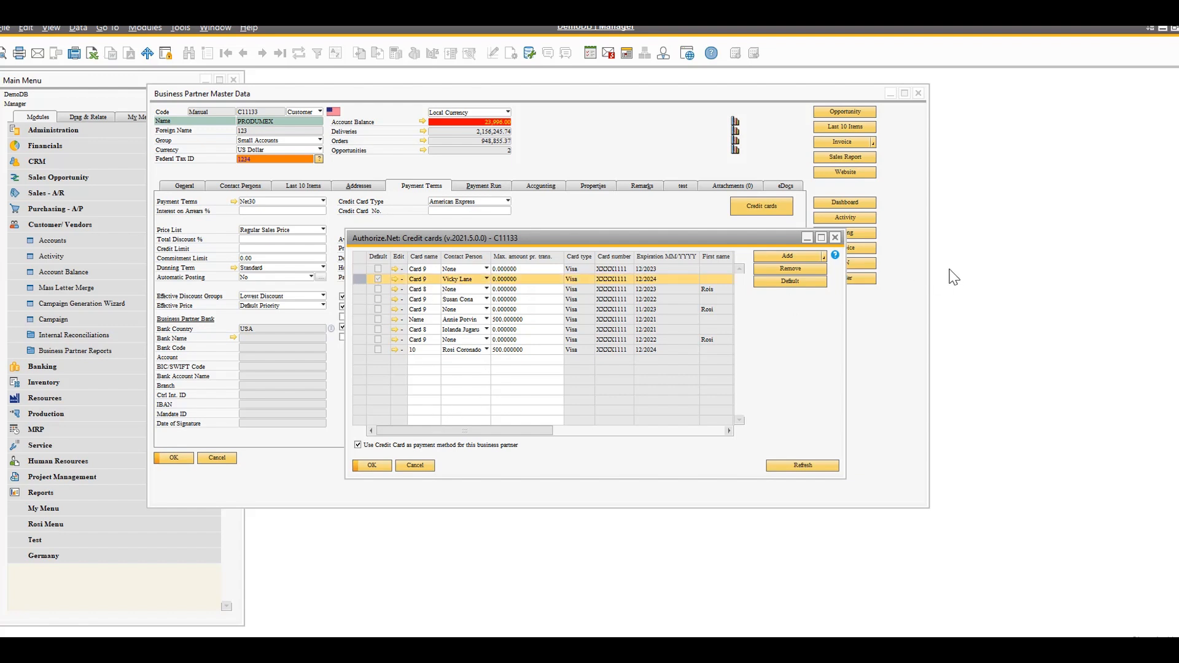
pyautogui.click(835, 238)
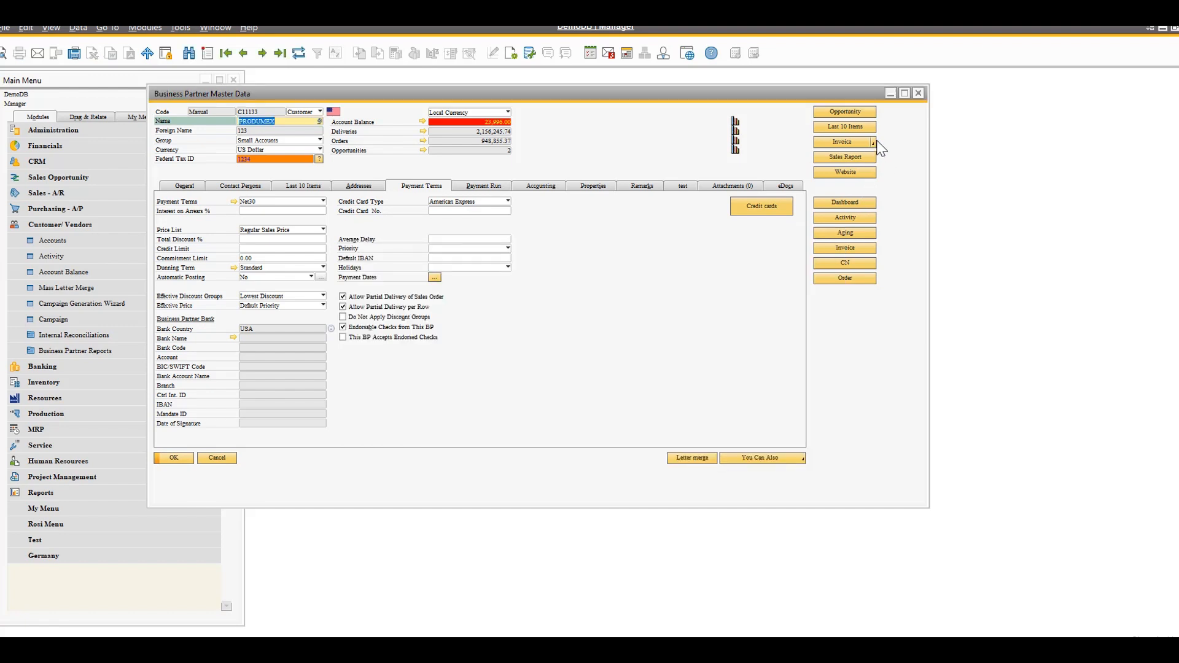
# Switch the quick document option on PRODUMEX's master data to Order and create a new sales order for it
pyautogui.click(873, 142)
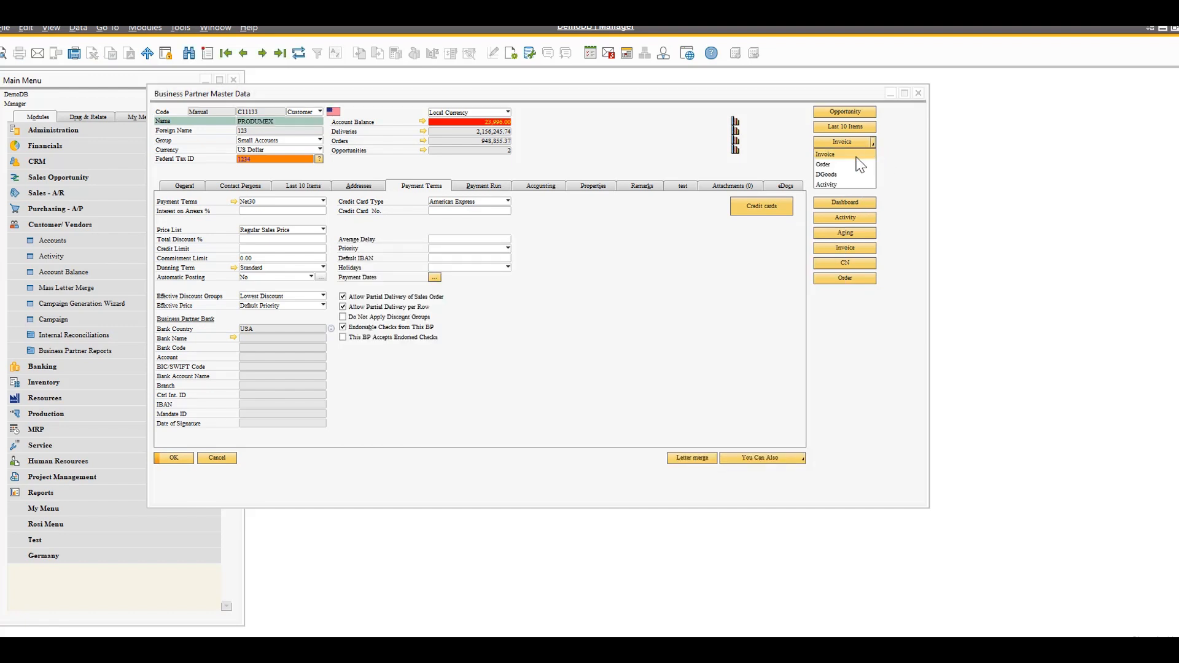
pyautogui.click(860, 164)
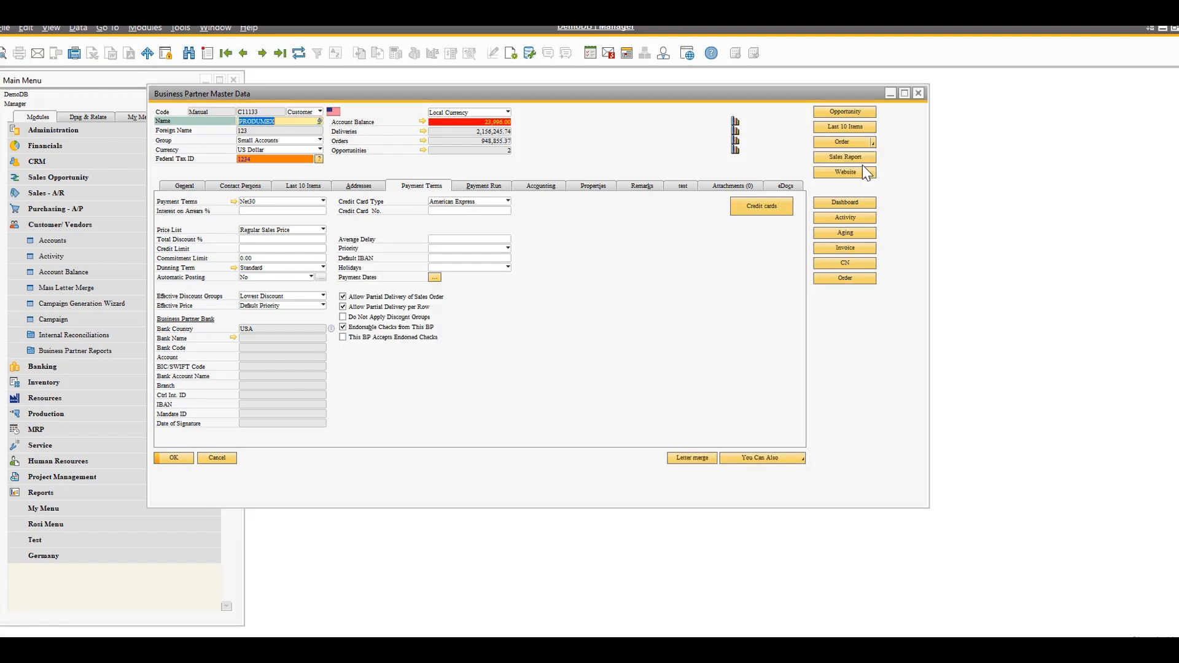
pyautogui.click(864, 278)
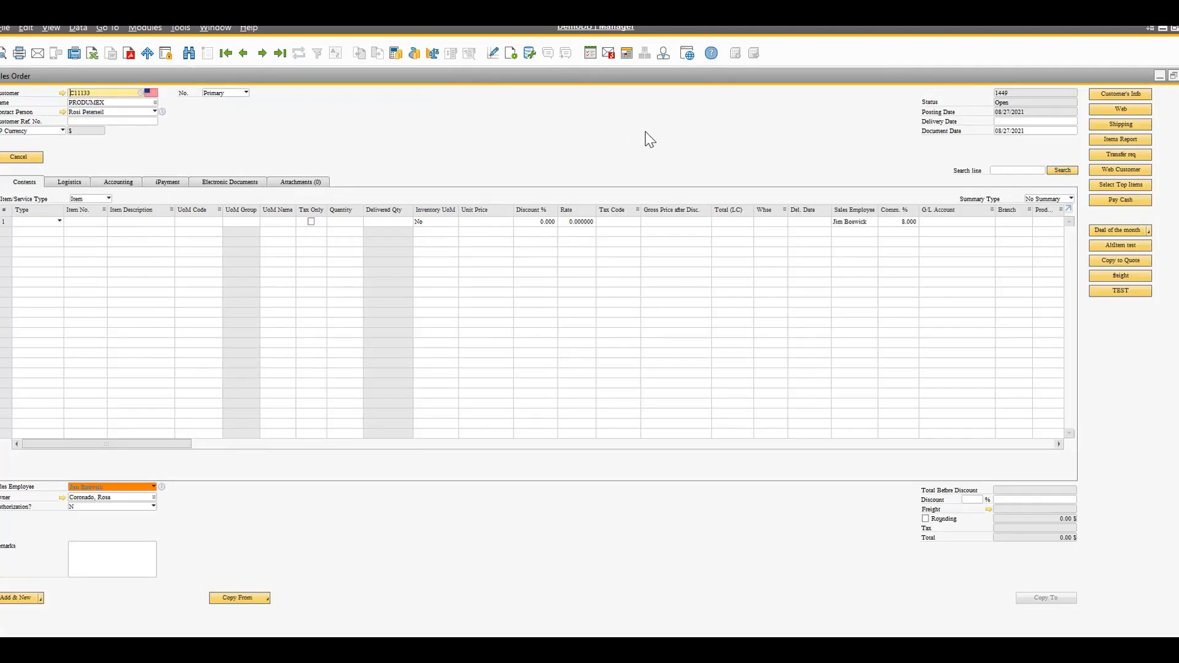
# Add item A00002 to the sales order's first line and set the delivery date to 08/30/2021
pyautogui.click(92, 221)
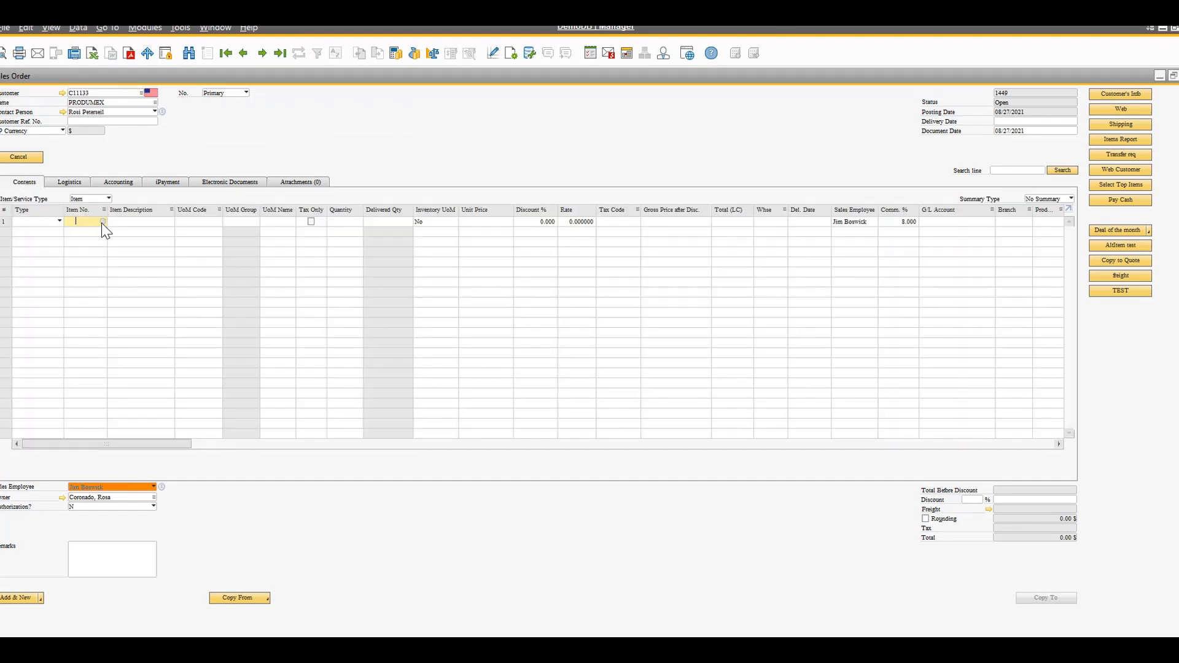
pyautogui.press('Tab')
pyautogui.doubleClick(143, 152)
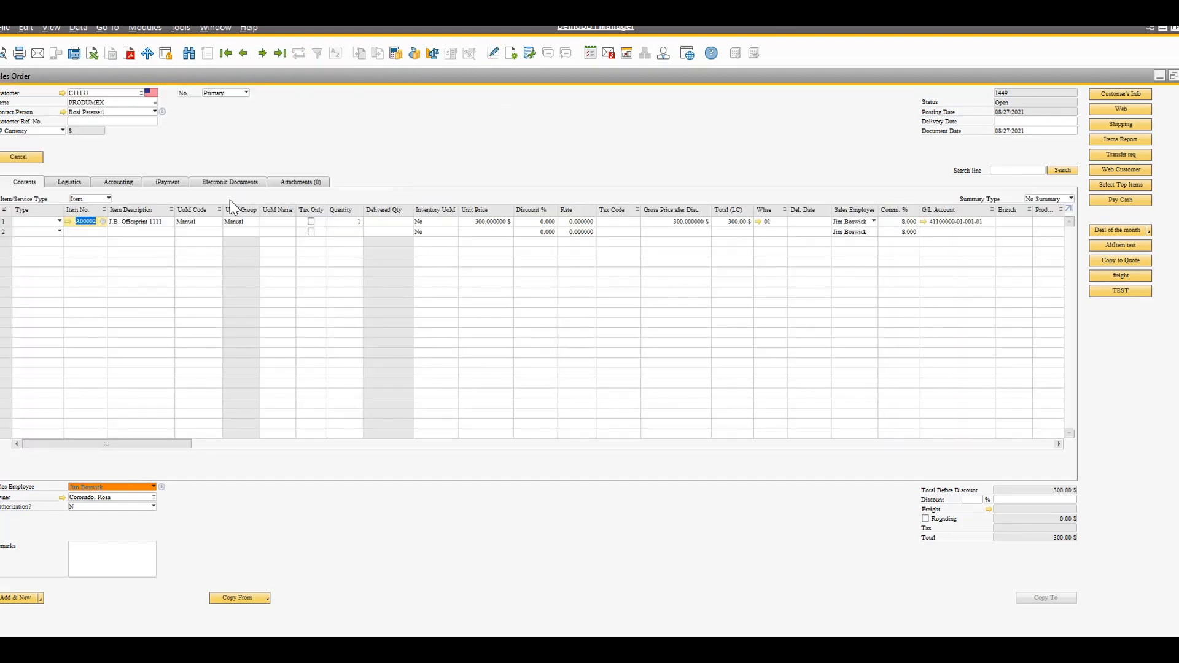
pyautogui.click(1008, 123)
pyautogui.write('30')
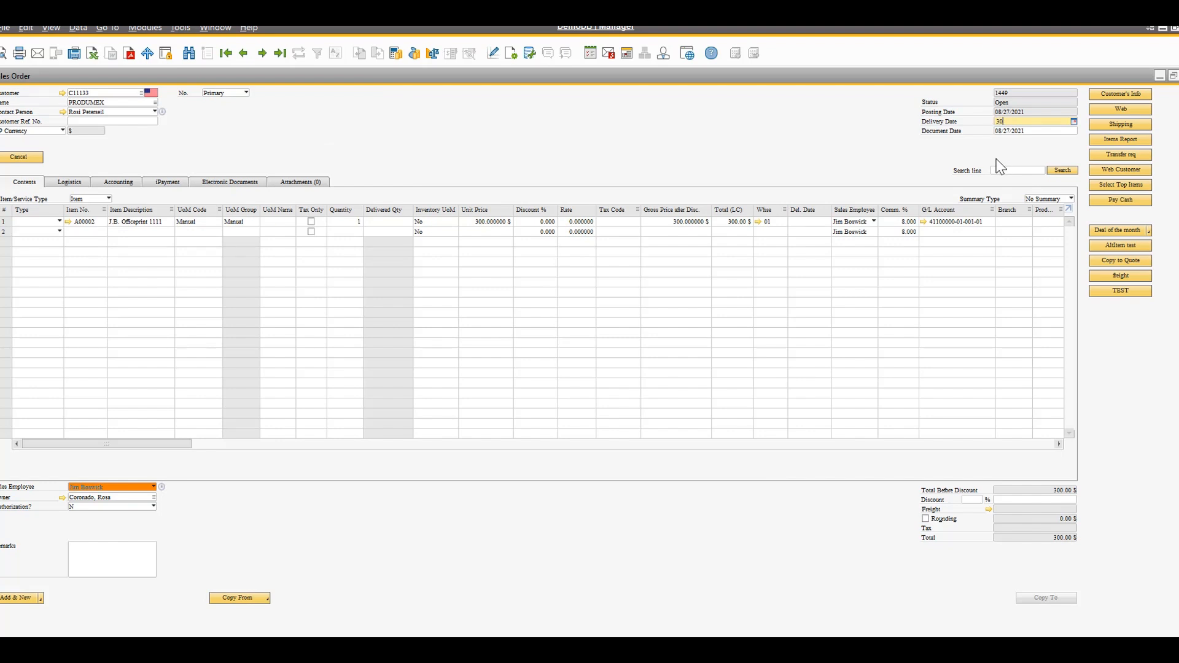
pyautogui.press('Tab')
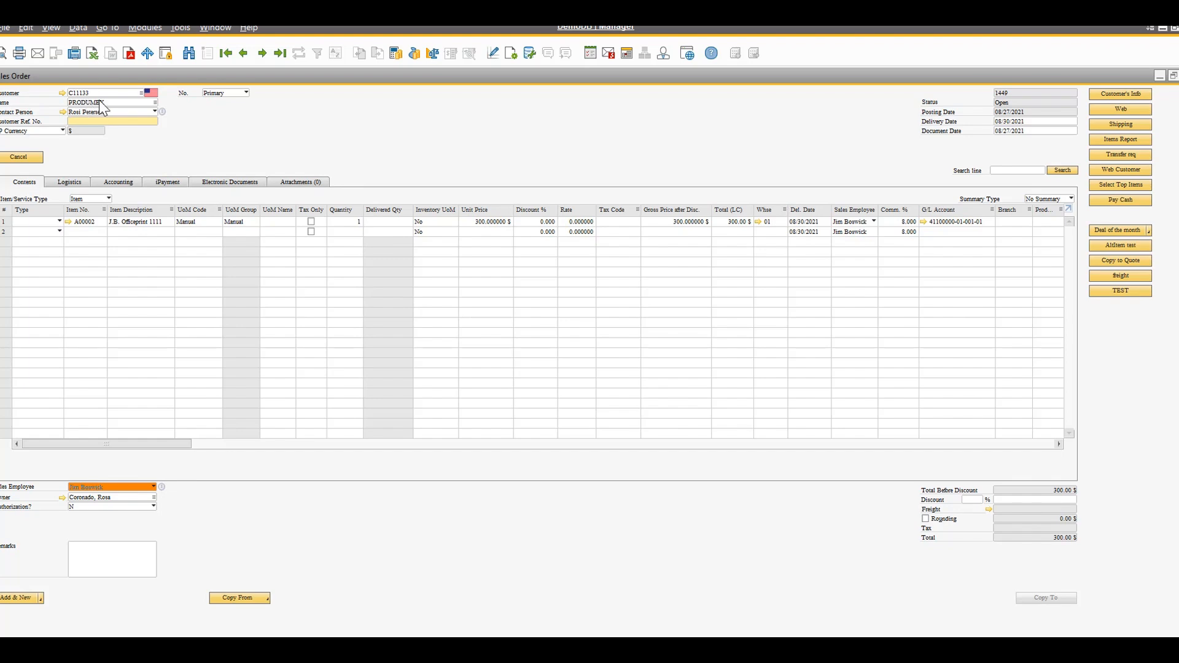
# Review the sales order's iPayment options for credit card use and authorization action, and return to its contents
pyautogui.click(167, 183)
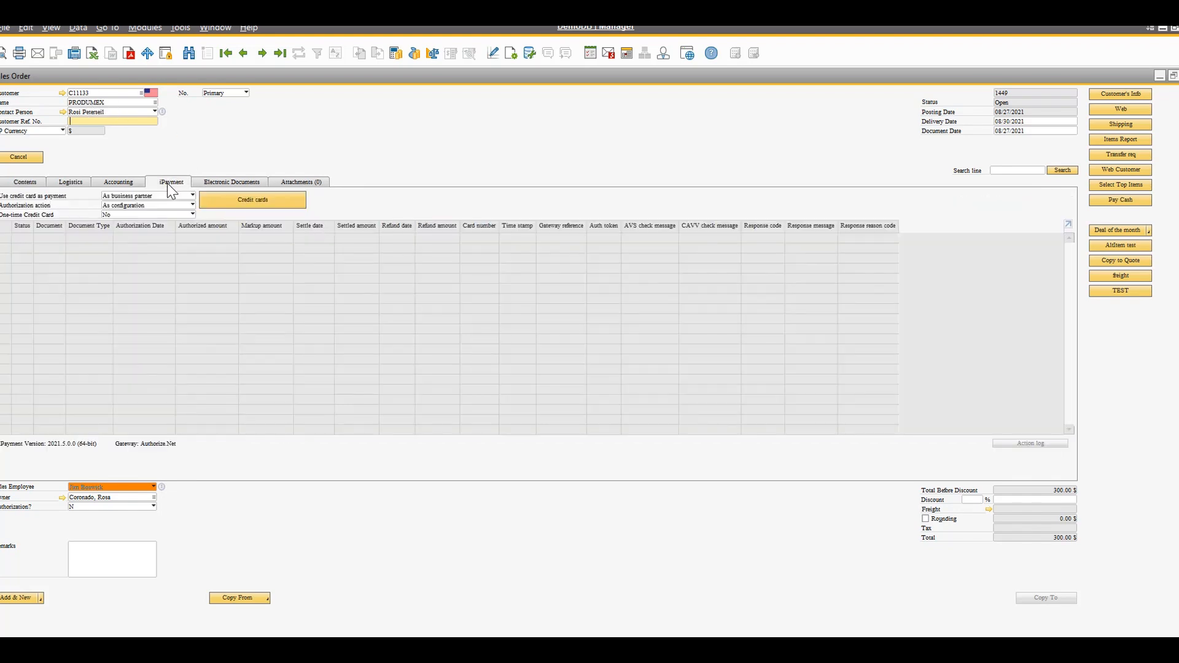
pyautogui.click(192, 195)
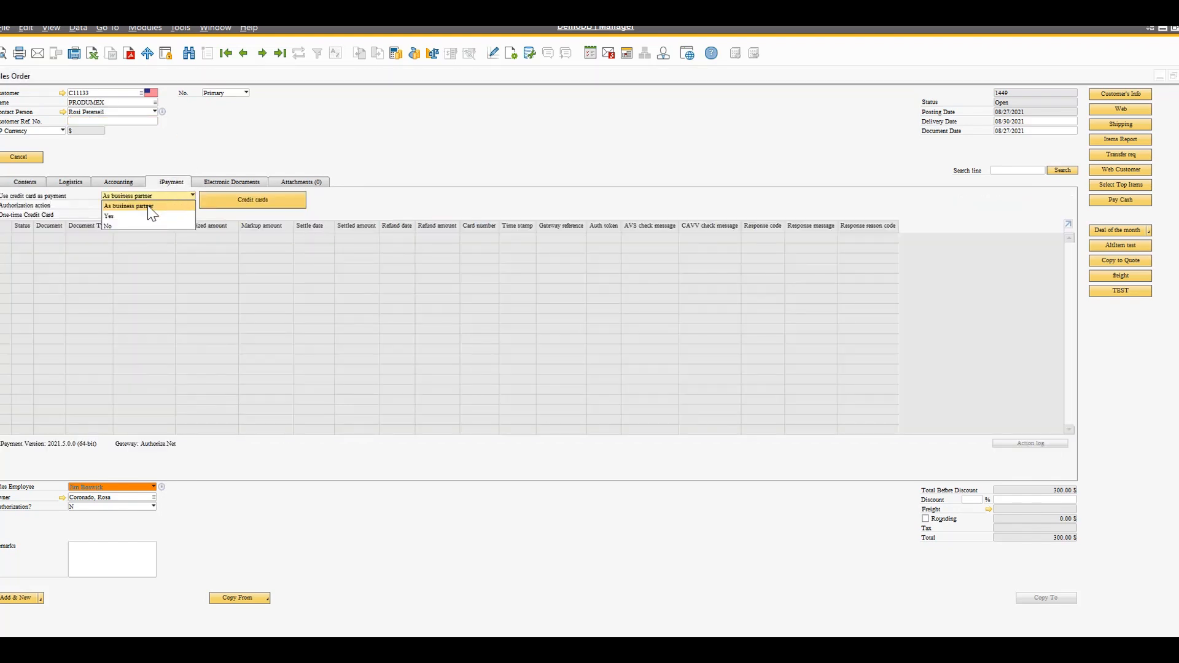
pyautogui.click(193, 205)
pyautogui.click(192, 205)
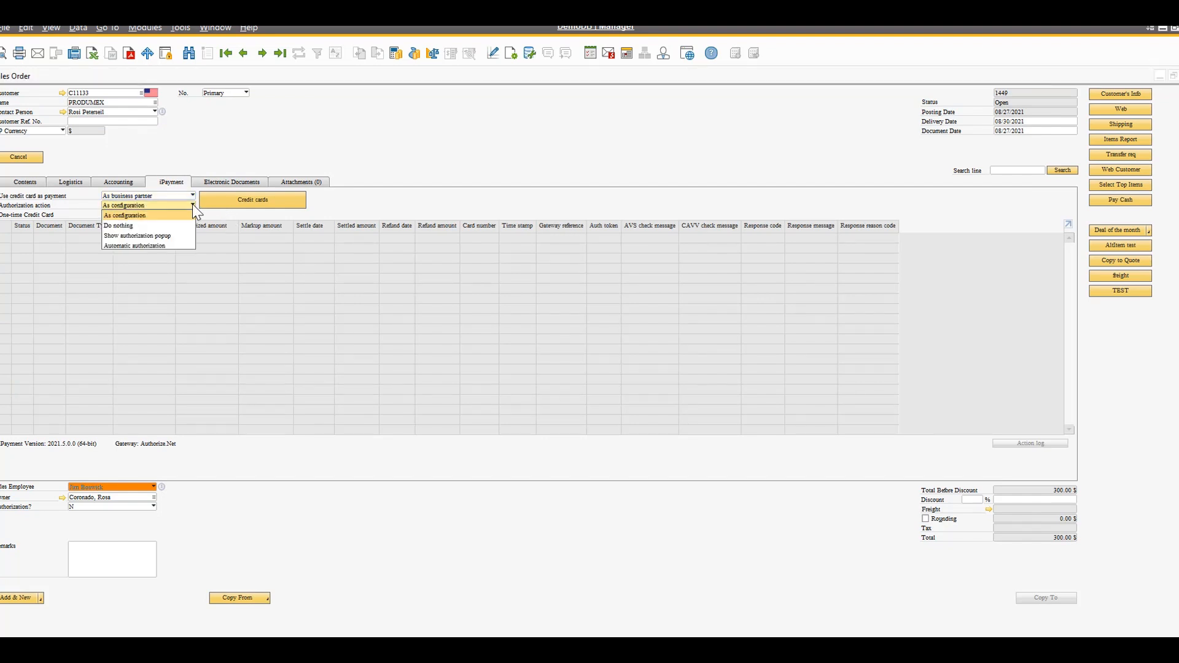
pyautogui.click(281, 165)
pyautogui.click(19, 183)
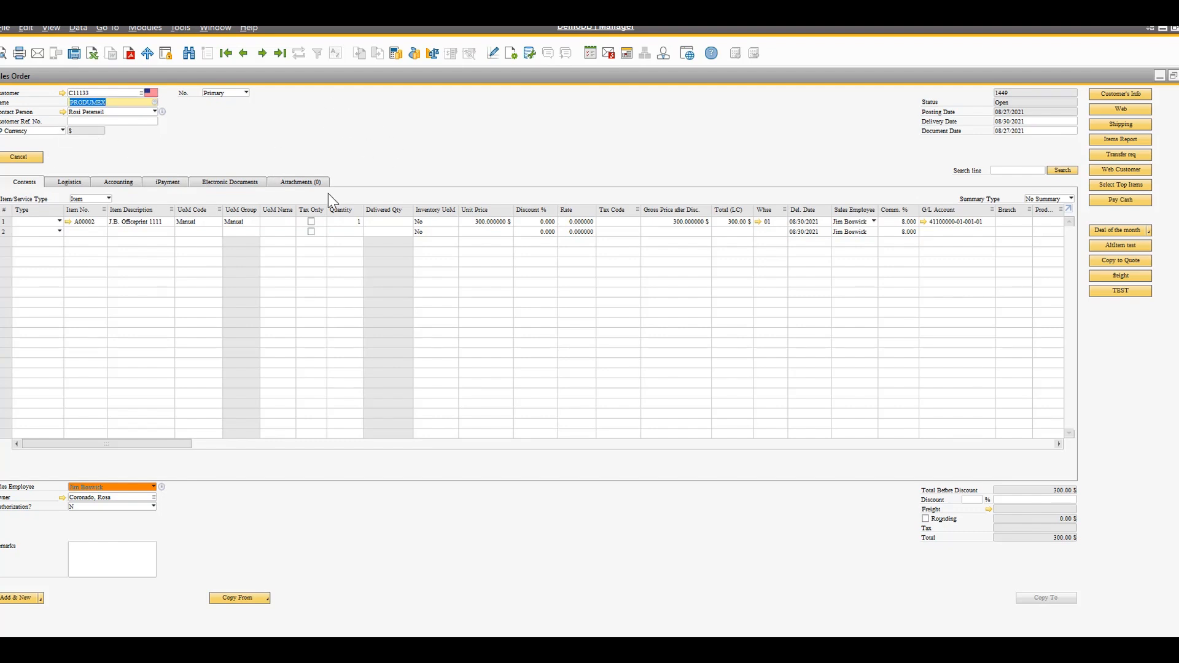
# Add the sales order and authorize its 300.00 $ amount on Card 9 with a 20 percent markup
pyautogui.click(23, 597)
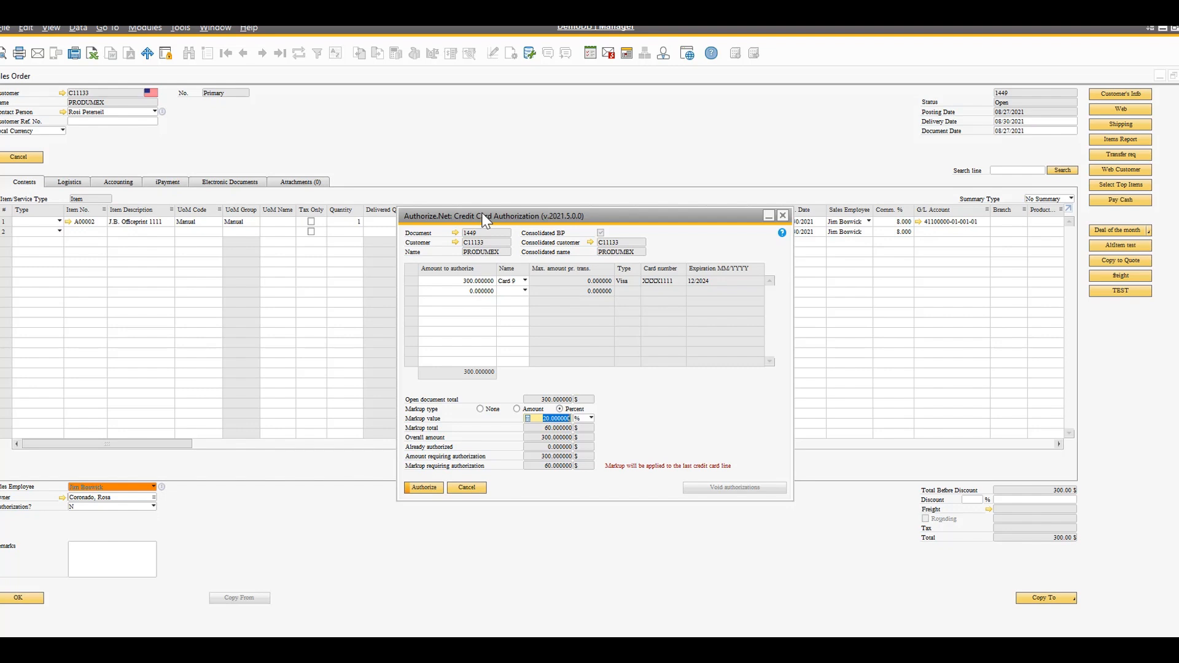
pyautogui.click(525, 281)
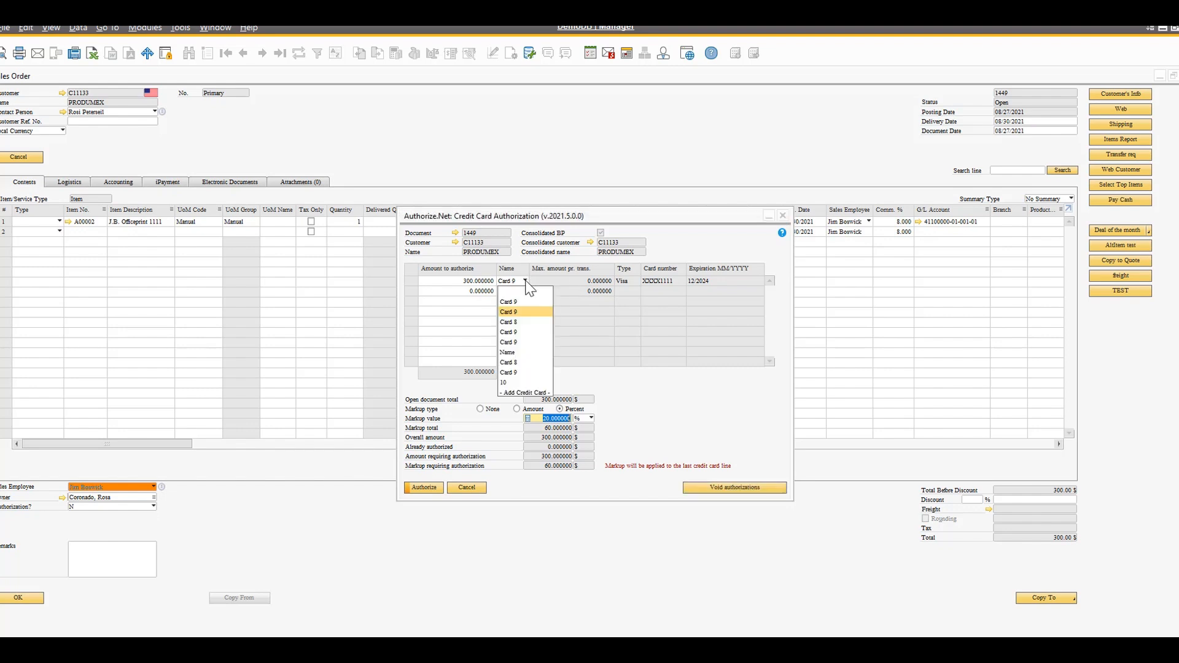
pyautogui.click(504, 341)
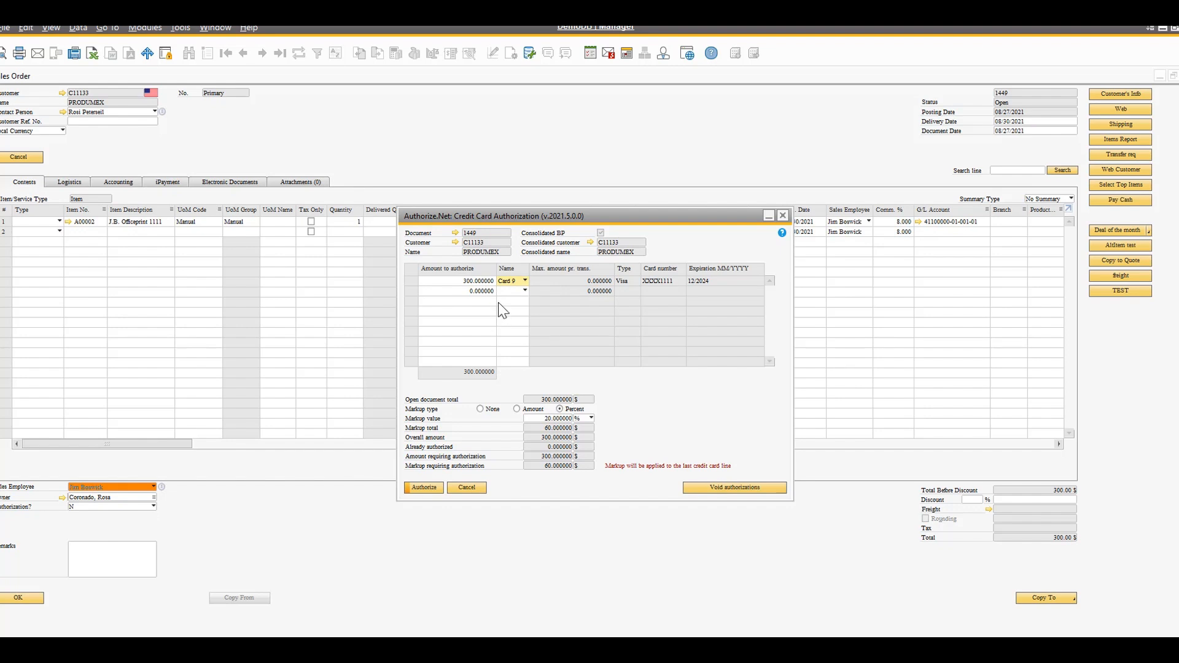
pyautogui.click(550, 419)
pyautogui.click(423, 487)
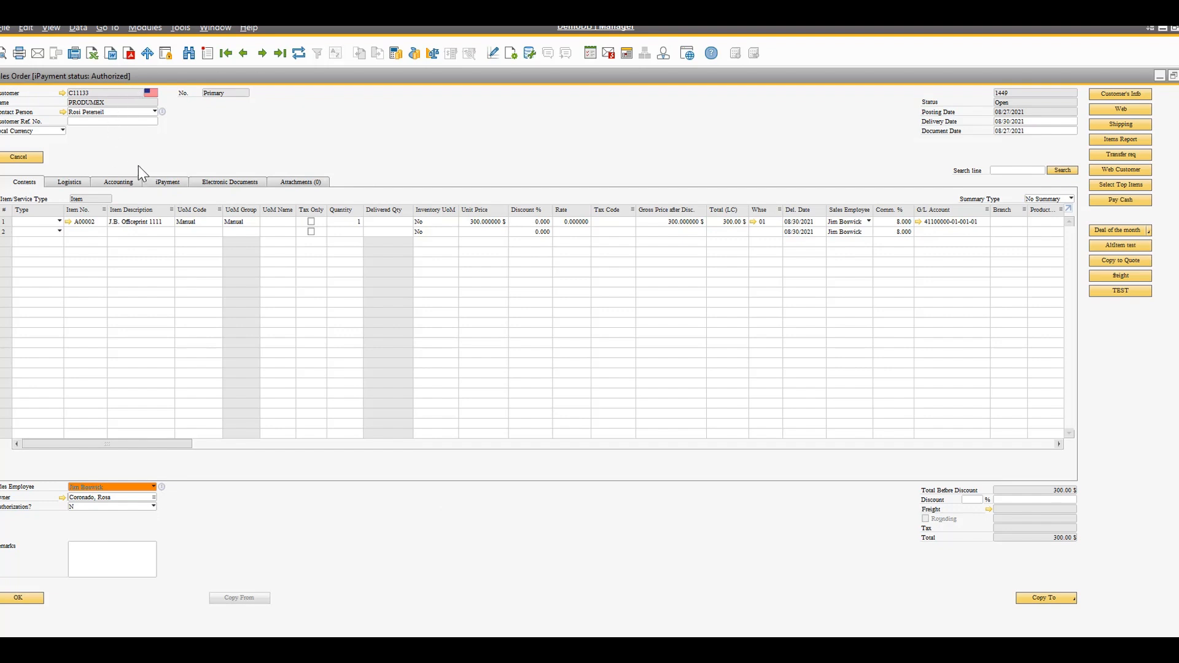
# Review the sales order's iPayment transaction record and its credit card authorization window, and return to the order contents
pyautogui.click(166, 184)
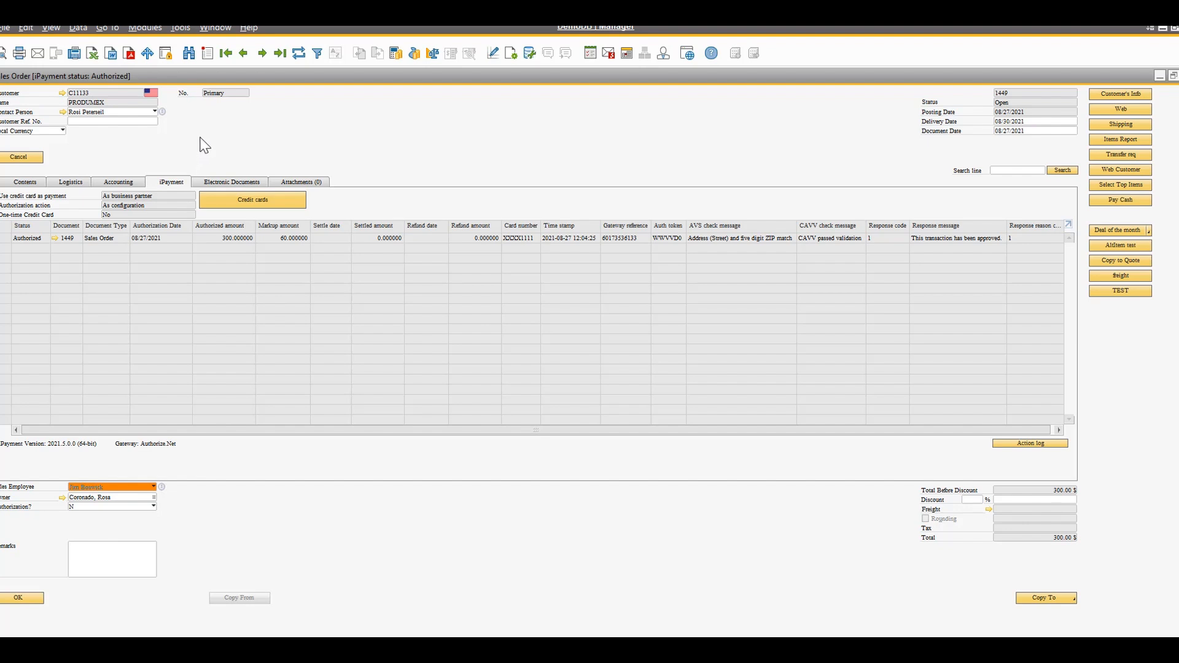
pyautogui.rightClick(333, 115)
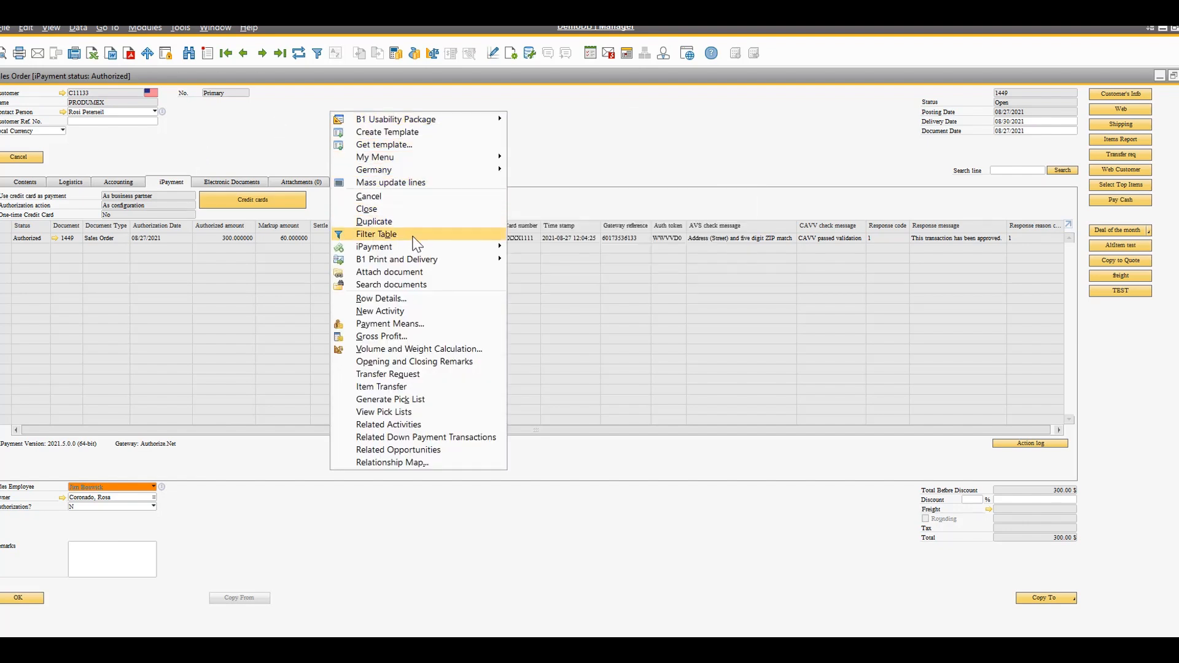
pyautogui.moveTo(419, 247)
pyautogui.click(569, 248)
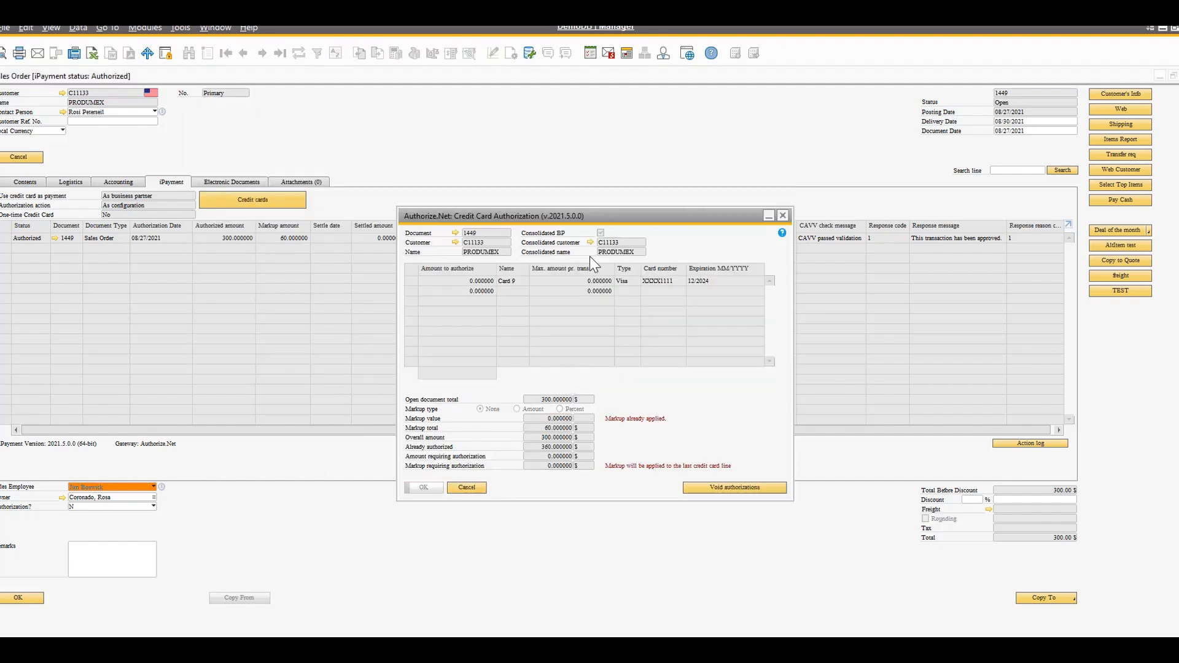
pyautogui.click(782, 214)
pyautogui.click(22, 182)
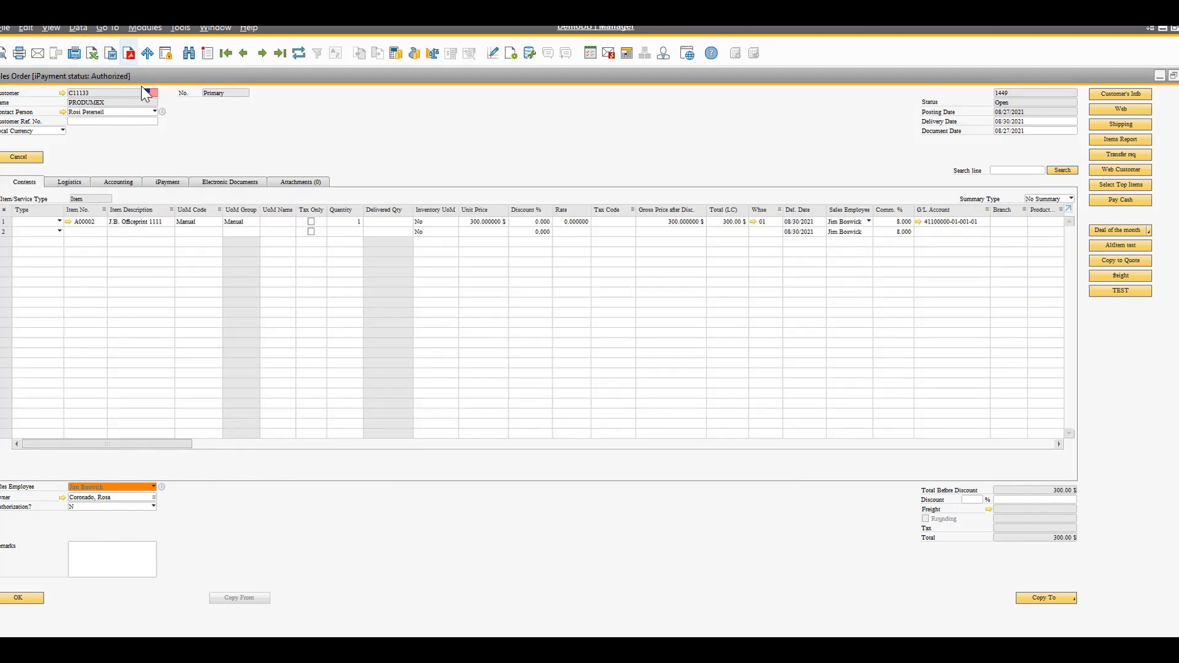
# Copy the authorized sales order to an A/R invoice, hide its user-defined fields, and reposition and widen the invoice window
pyautogui.rightClick(350, 122)
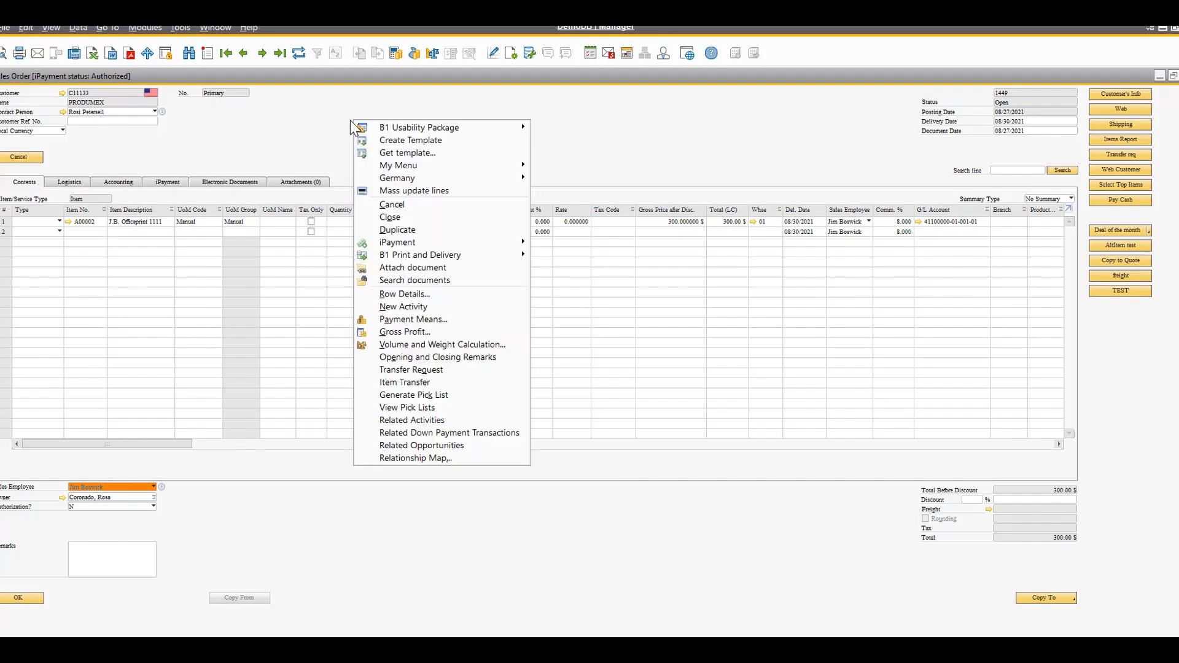
pyautogui.moveTo(485, 252)
pyautogui.click(1072, 599)
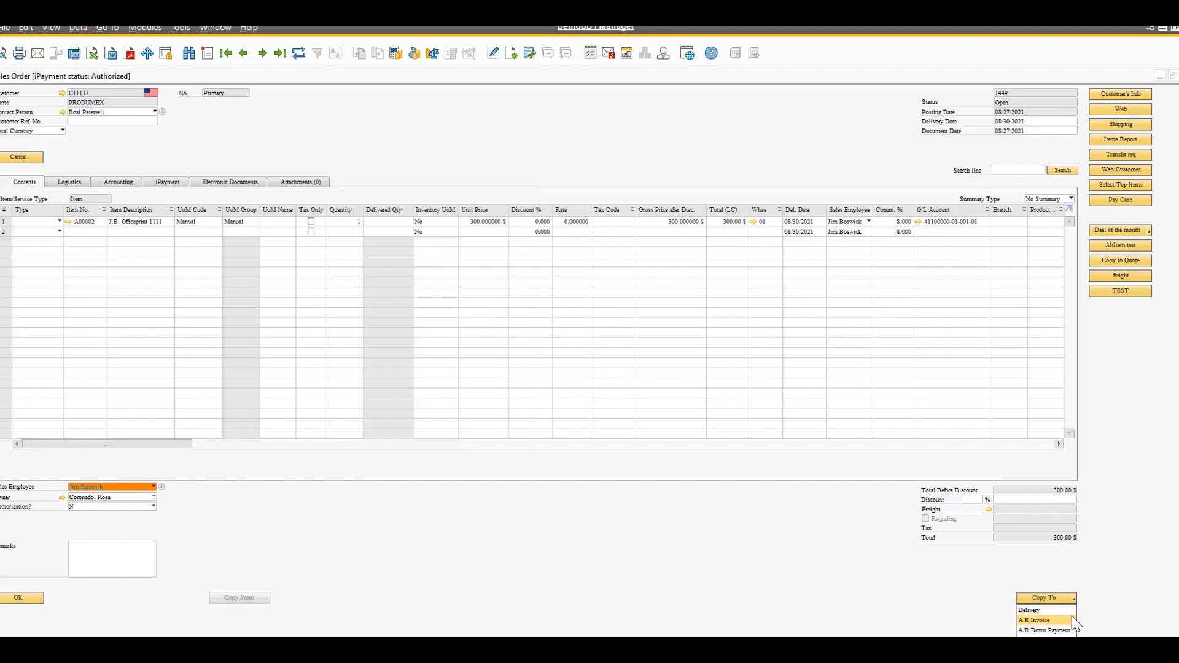
pyautogui.click(1071, 621)
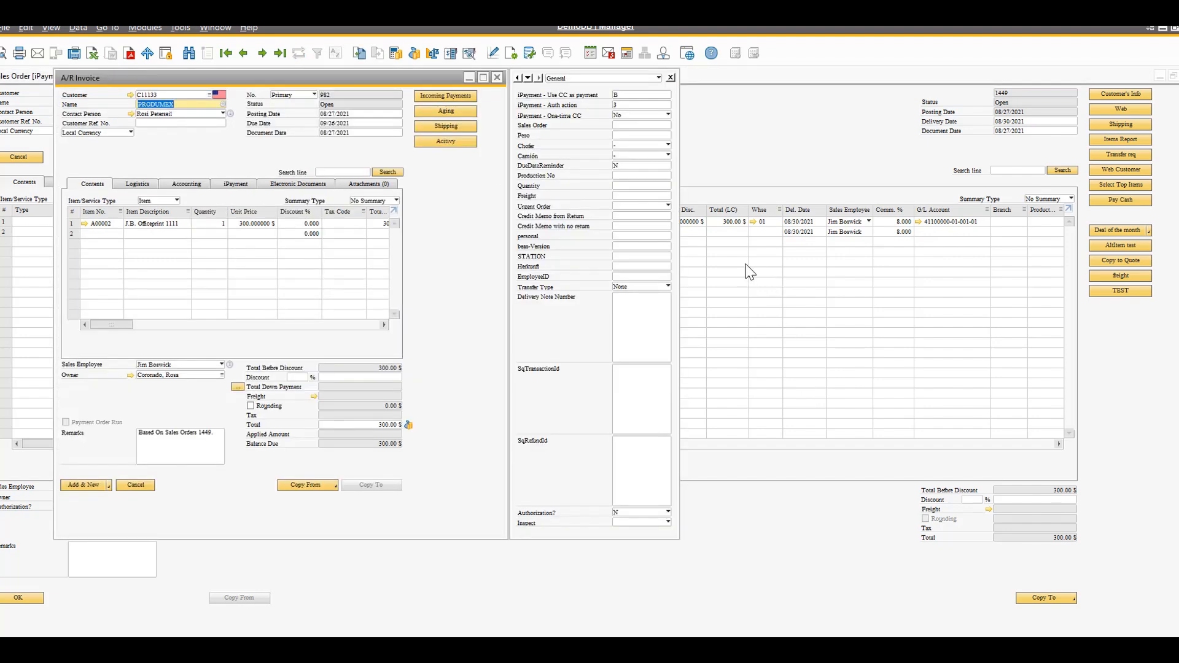
pyautogui.click(671, 78)
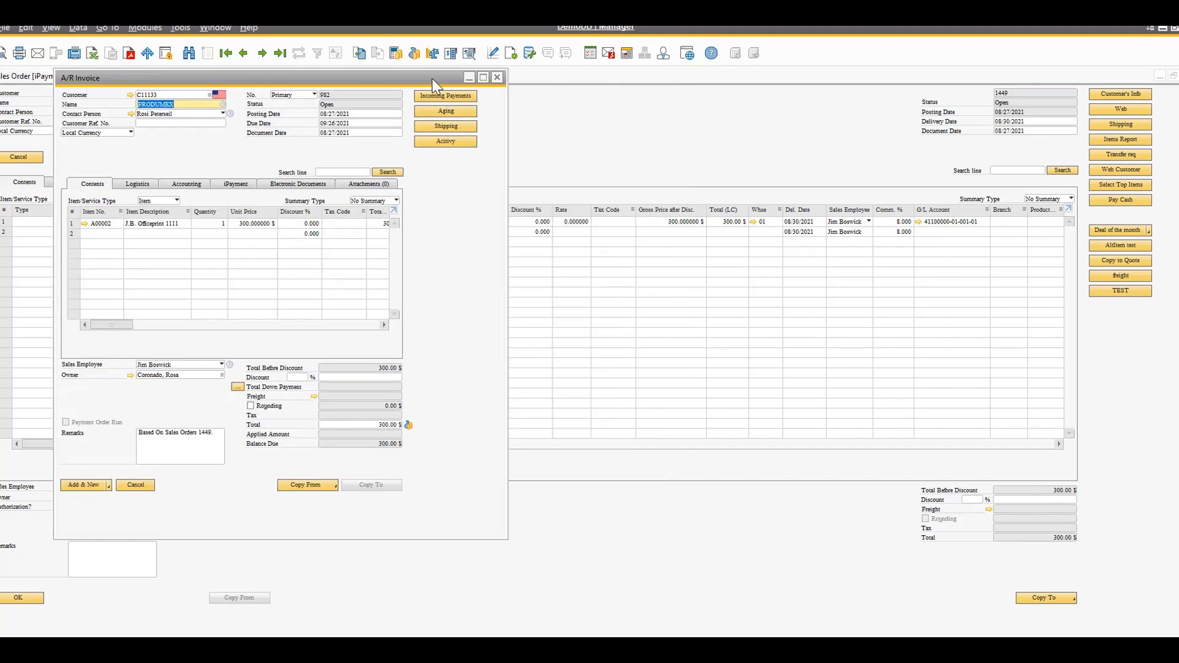
pyautogui.moveTo(427, 80); pyautogui.dragTo(568, 106)
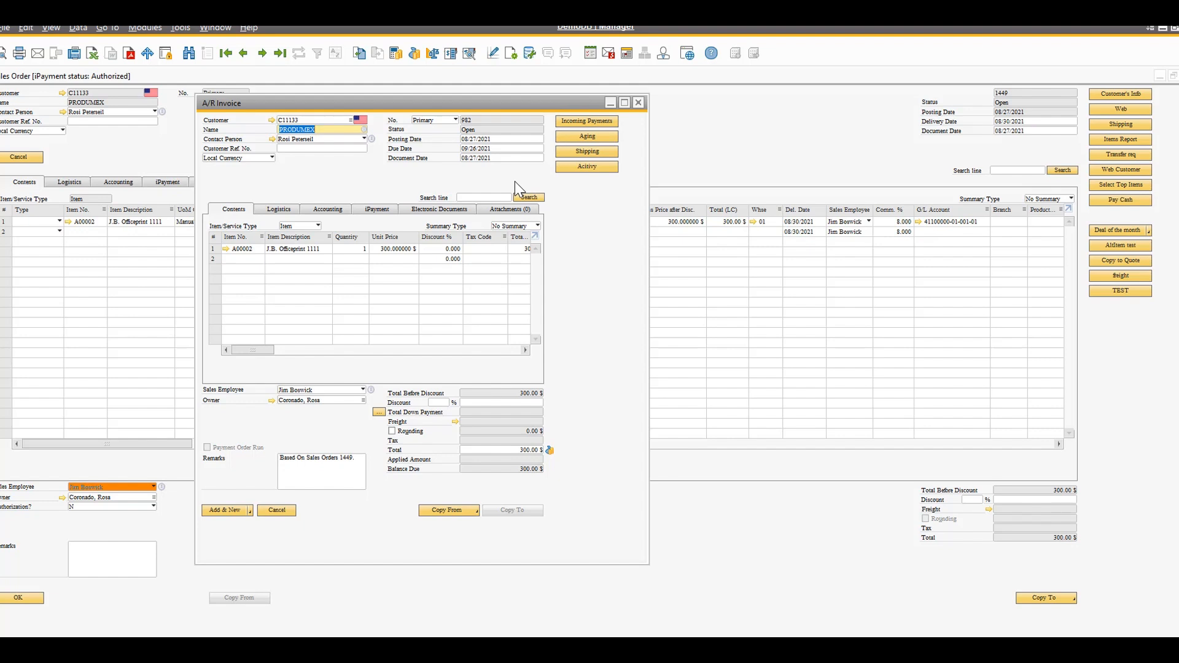
pyautogui.moveTo(645, 316); pyautogui.dragTo(746, 310)
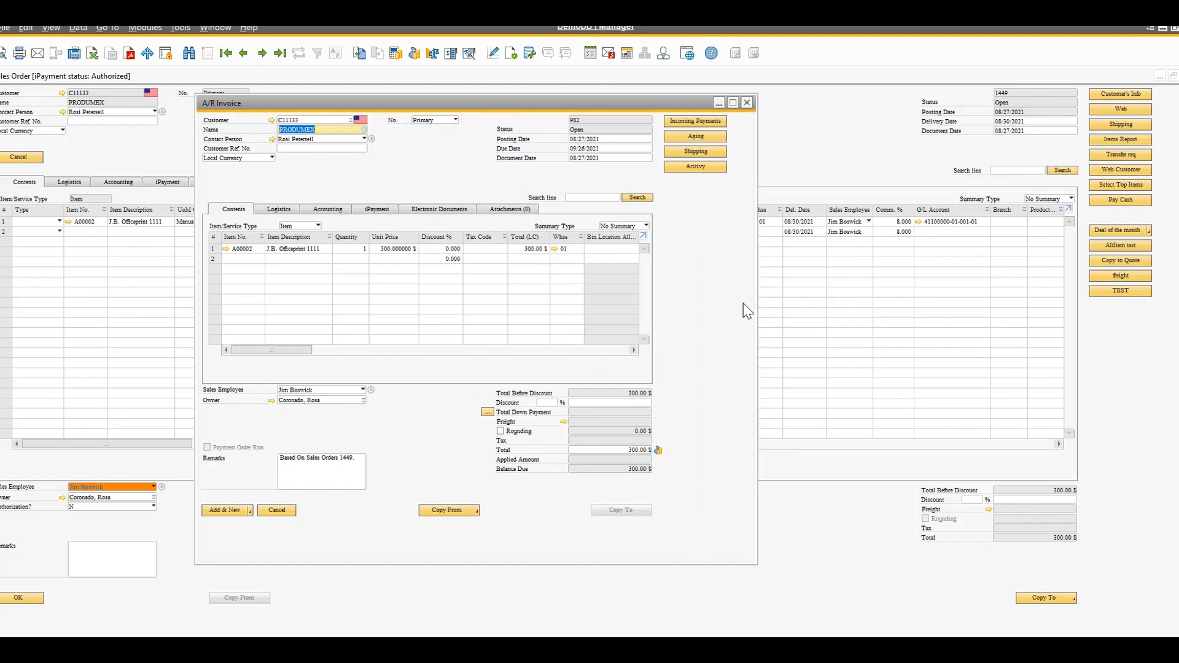
# Set the tax code of the A00002 line to Exempt and add the A/R invoice
pyautogui.click(232, 511)
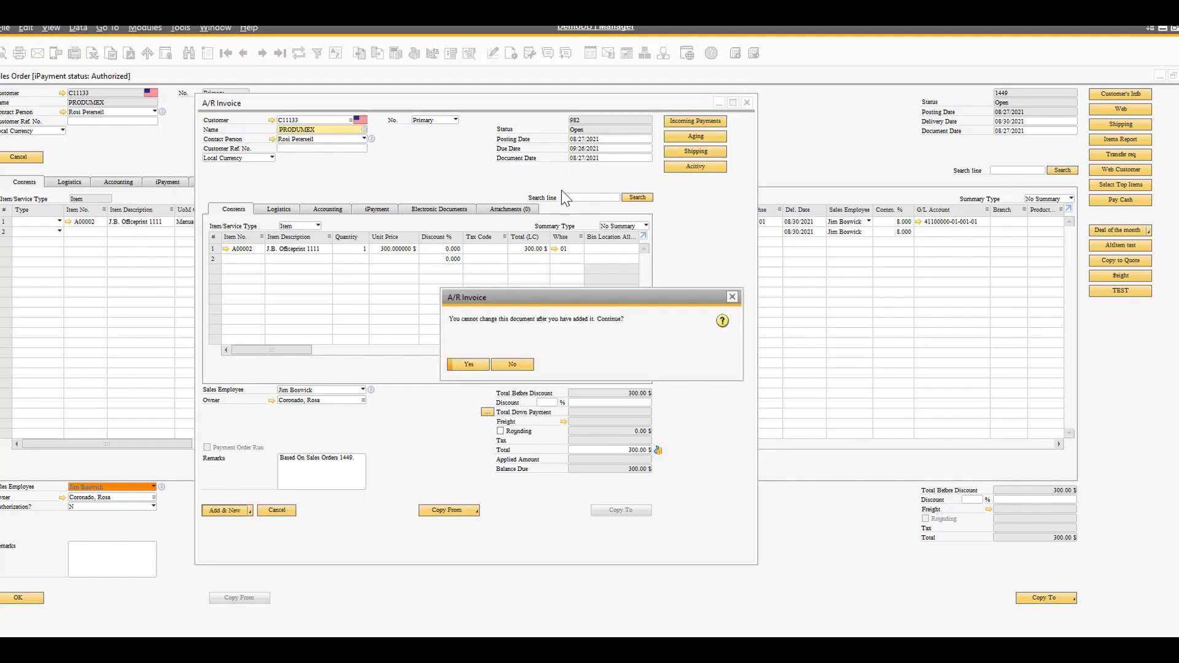
pyautogui.click(470, 364)
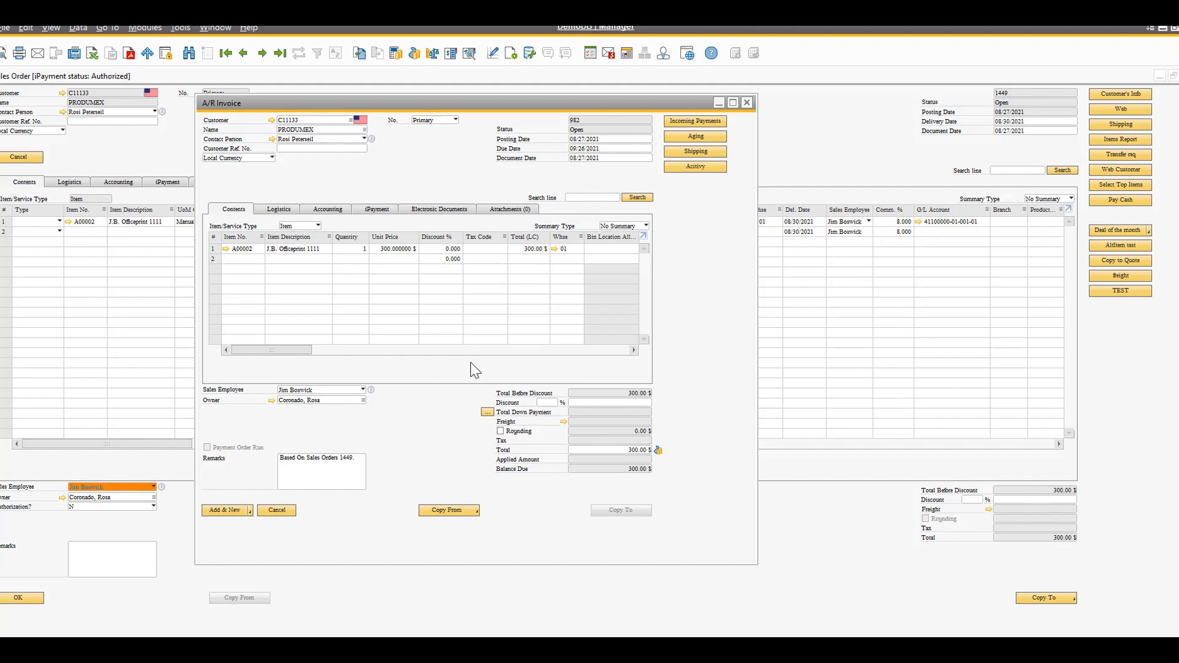
pyautogui.click(491, 249)
pyautogui.press('Tab')
pyautogui.doubleClick(318, 245)
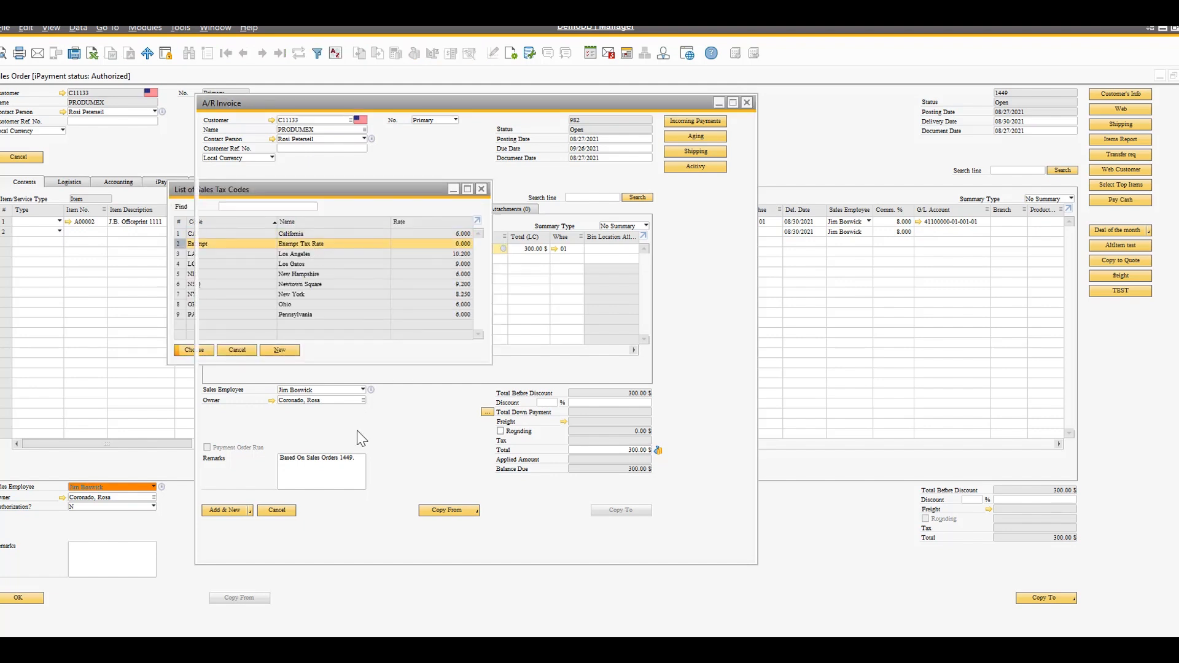
pyautogui.click(234, 511)
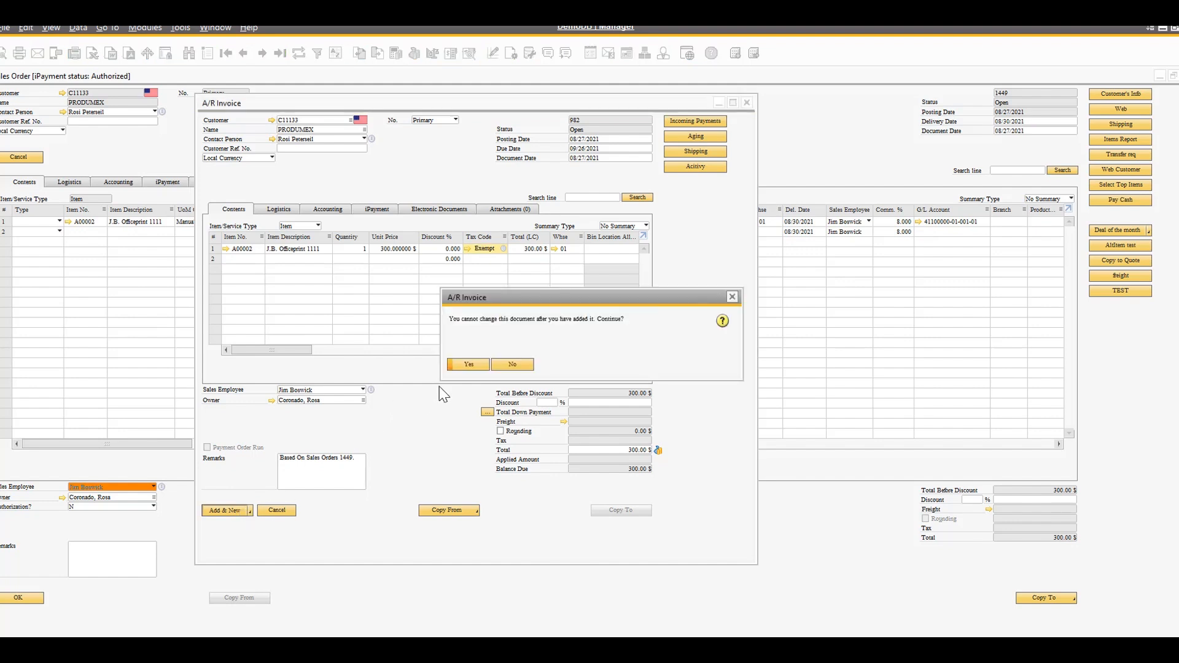
pyautogui.click(474, 364)
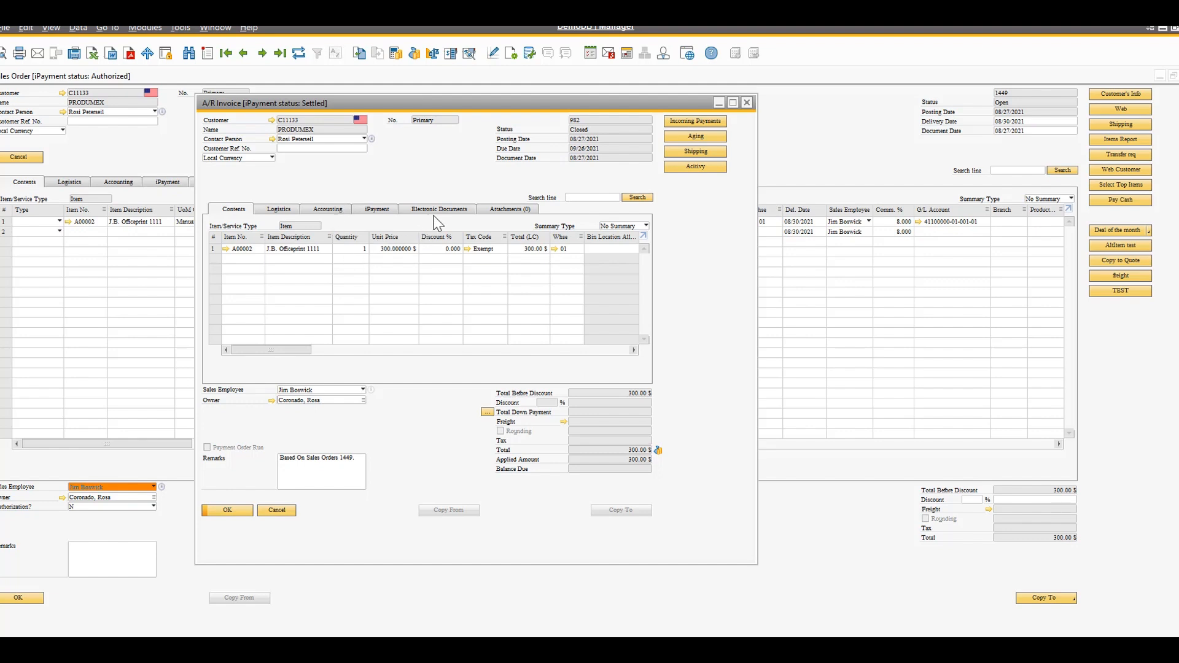
# Review the A/R invoice's iPayment records and refresh the original sales order to check its payment status
pyautogui.click(377, 210)
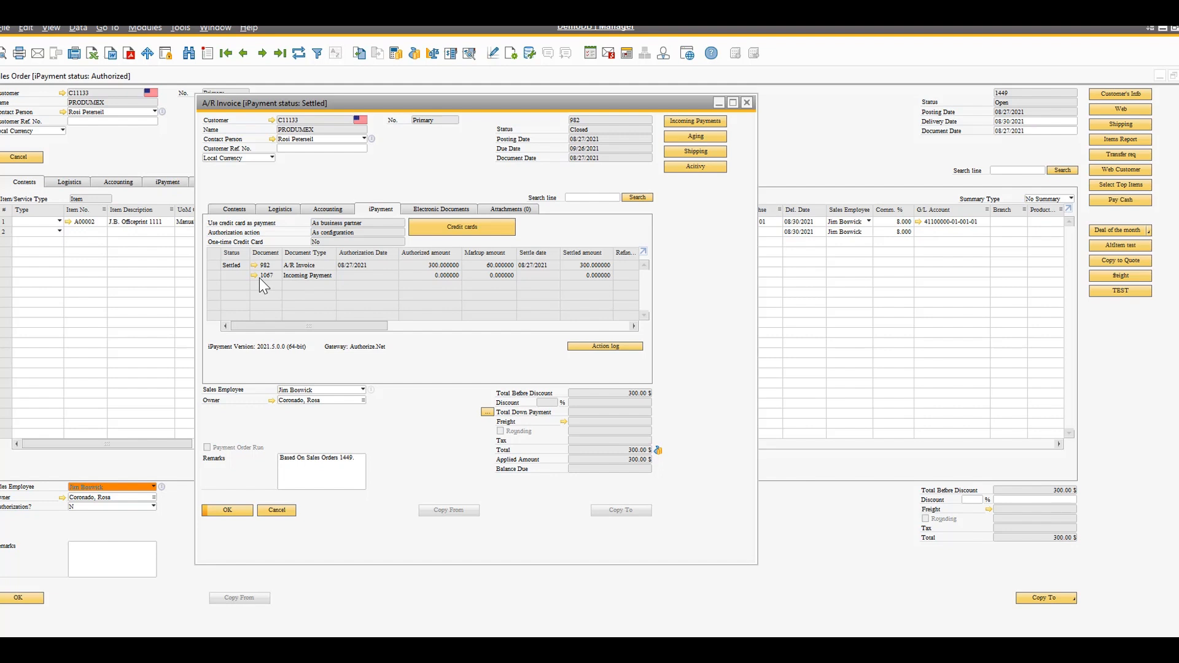
pyautogui.click(138, 160)
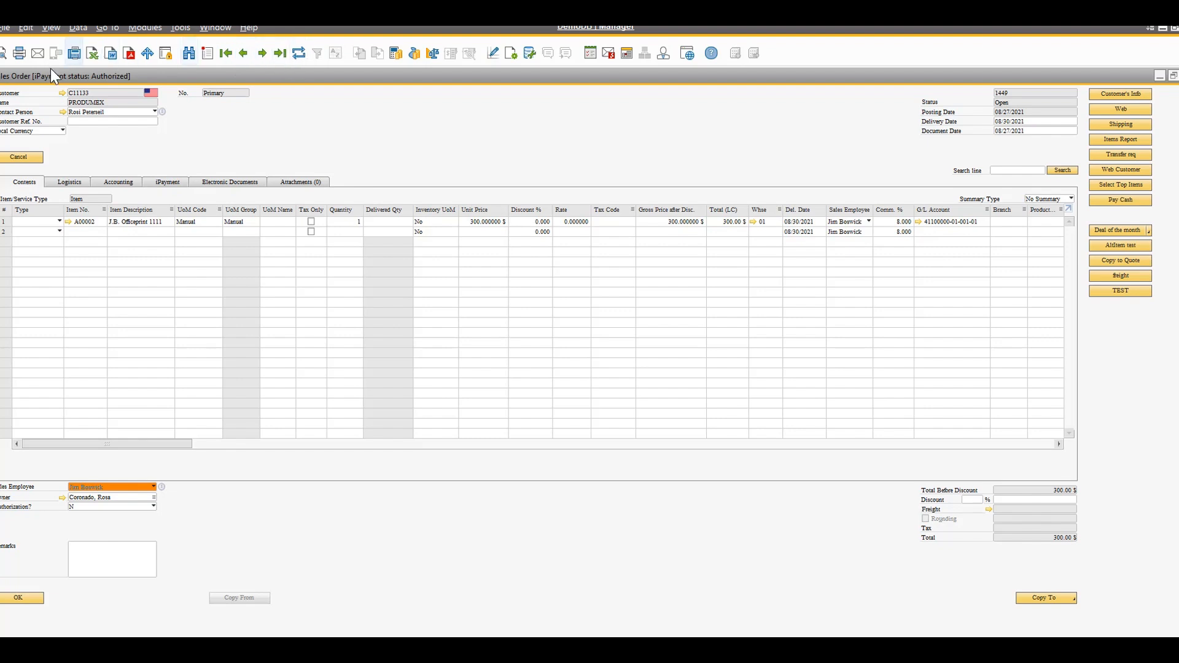
pyautogui.click(300, 54)
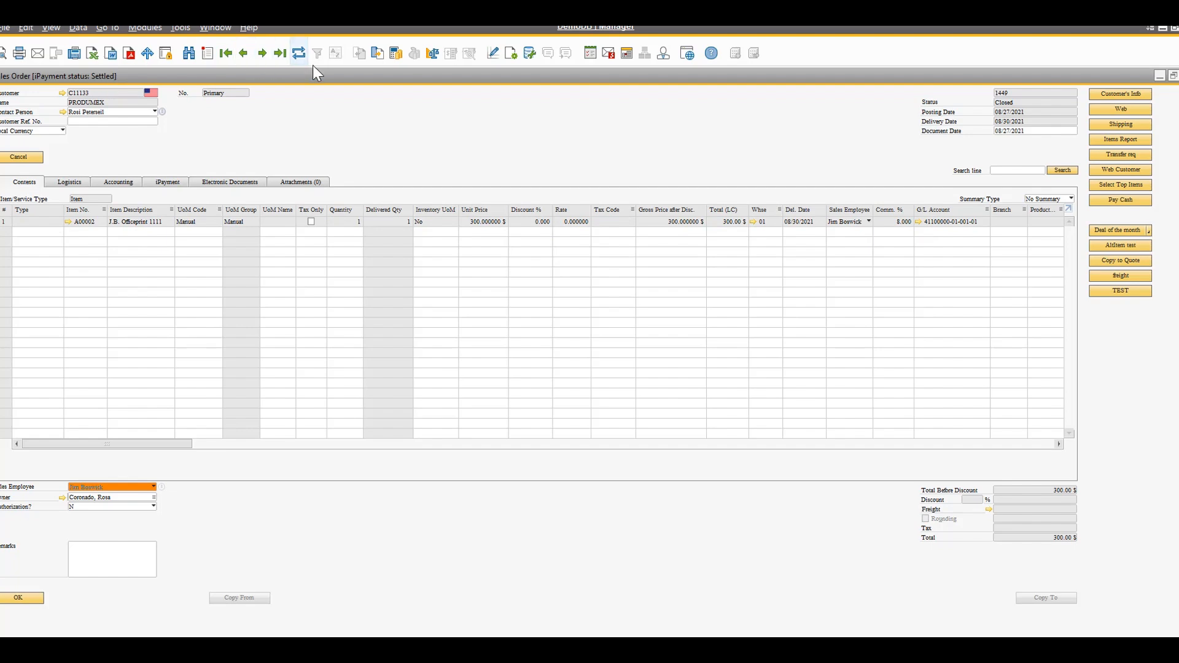
# Restore the sales order to a smaller window and move the A/R invoice in front of it
pyautogui.moveTo(331, 76); pyautogui.dragTo(371, 174)
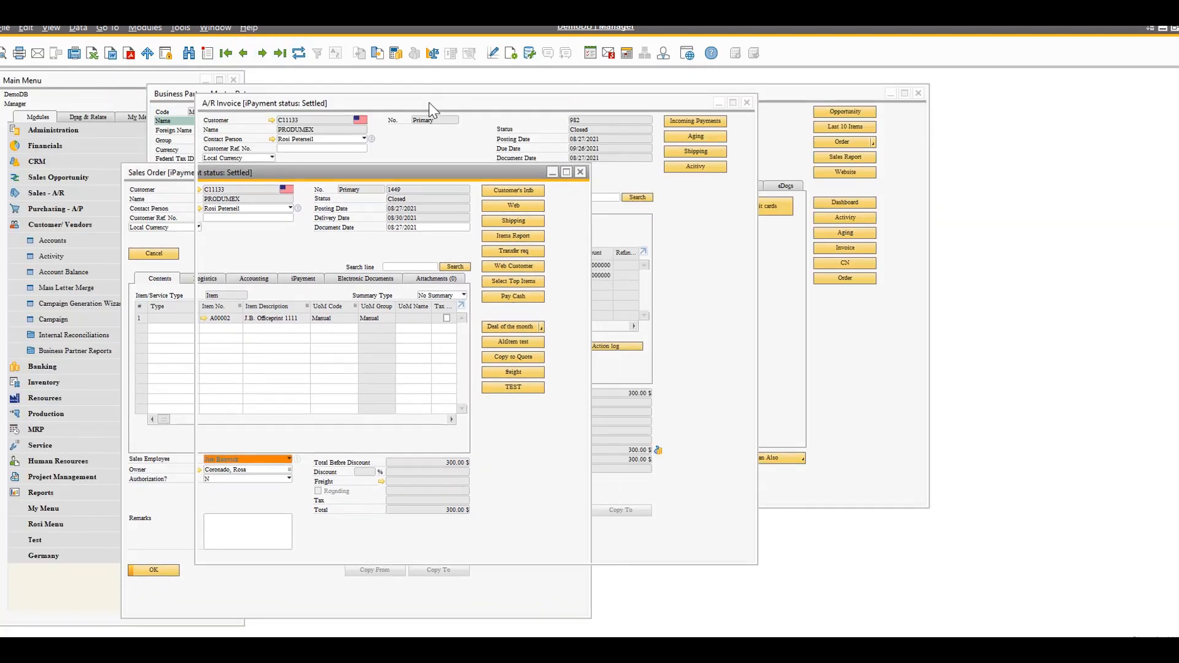
pyautogui.click(429, 106)
pyautogui.moveTo(430, 107); pyautogui.dragTo(329, 90)
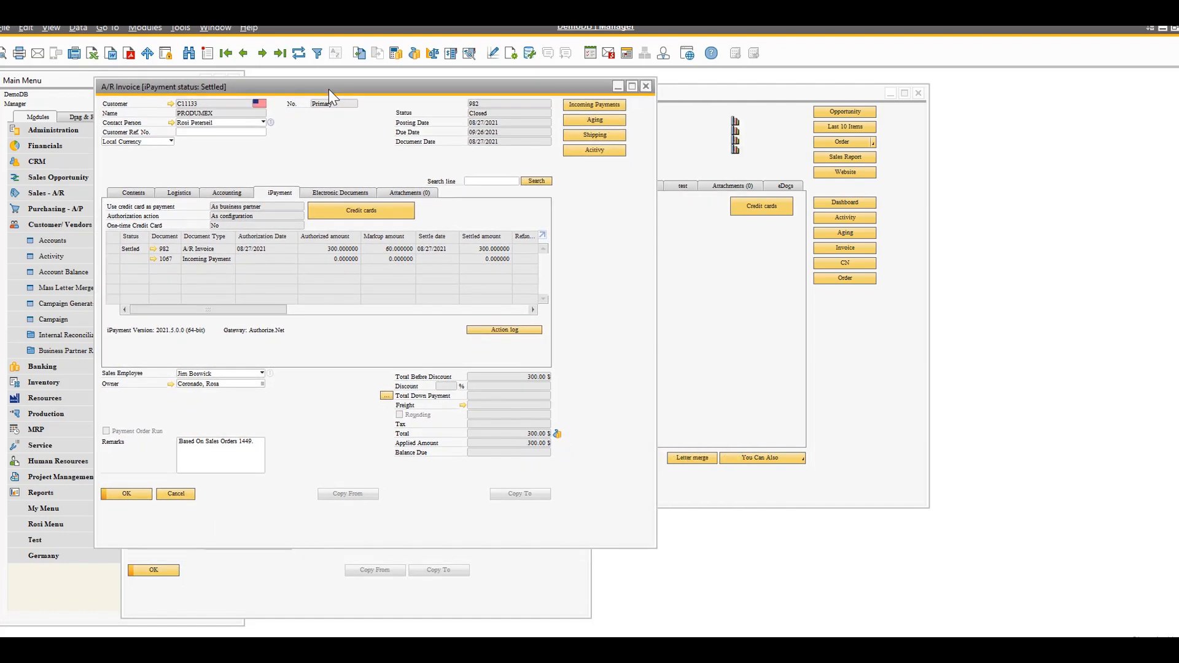
# Refund the settled PRODUMEX A/R invoice immediately through iPayment and answer the confirmation messages
pyautogui.rightClick(279, 138)
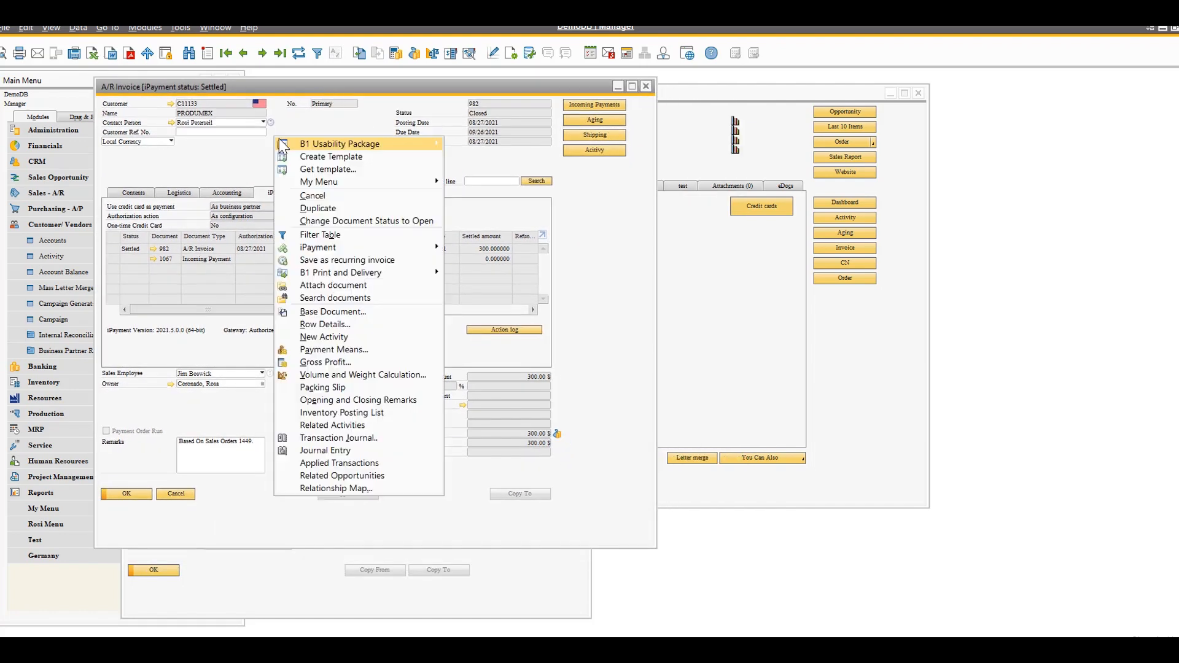
pyautogui.moveTo(361, 246)
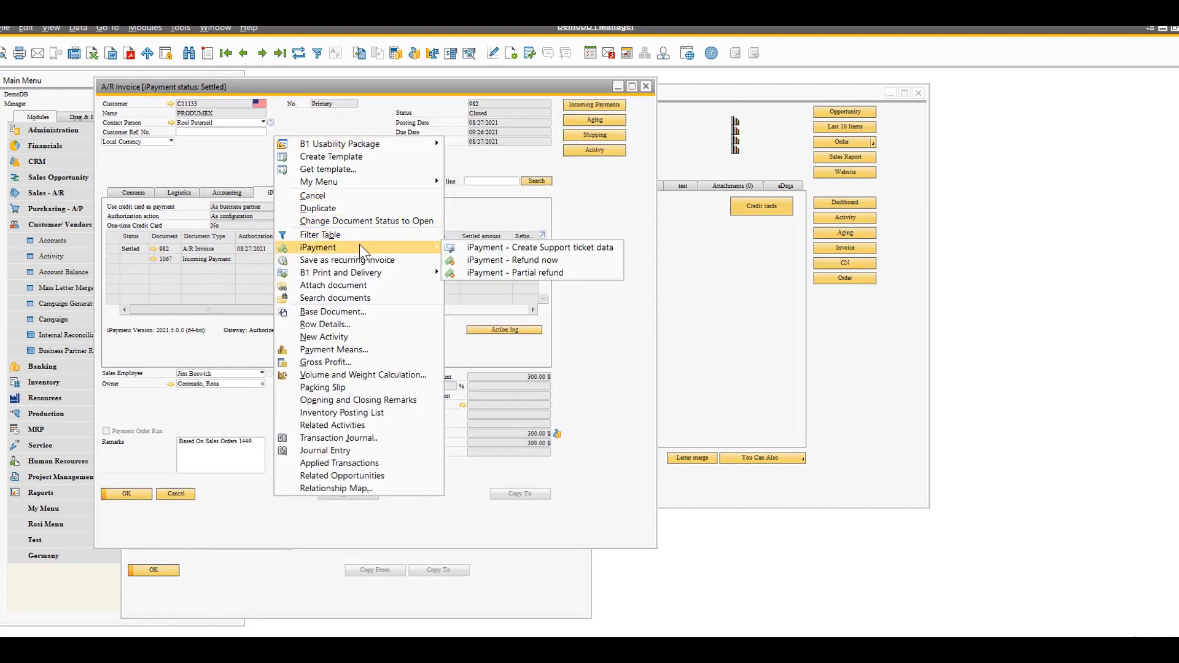
pyautogui.click(556, 260)
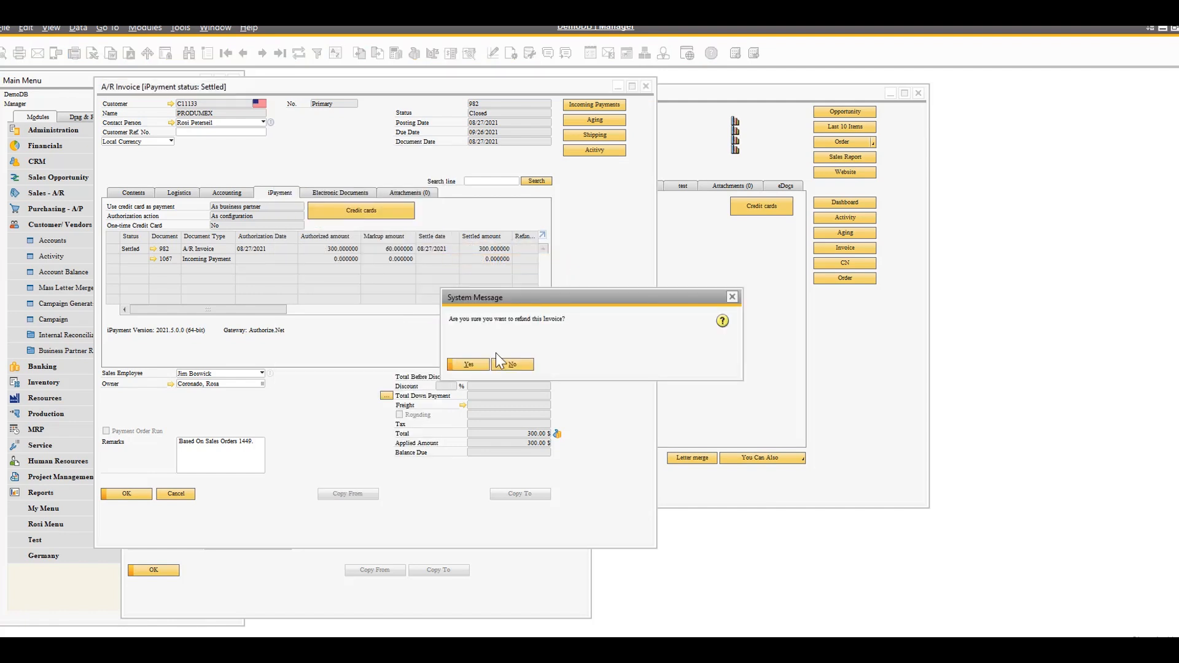
pyautogui.click(474, 367)
pyautogui.click(512, 365)
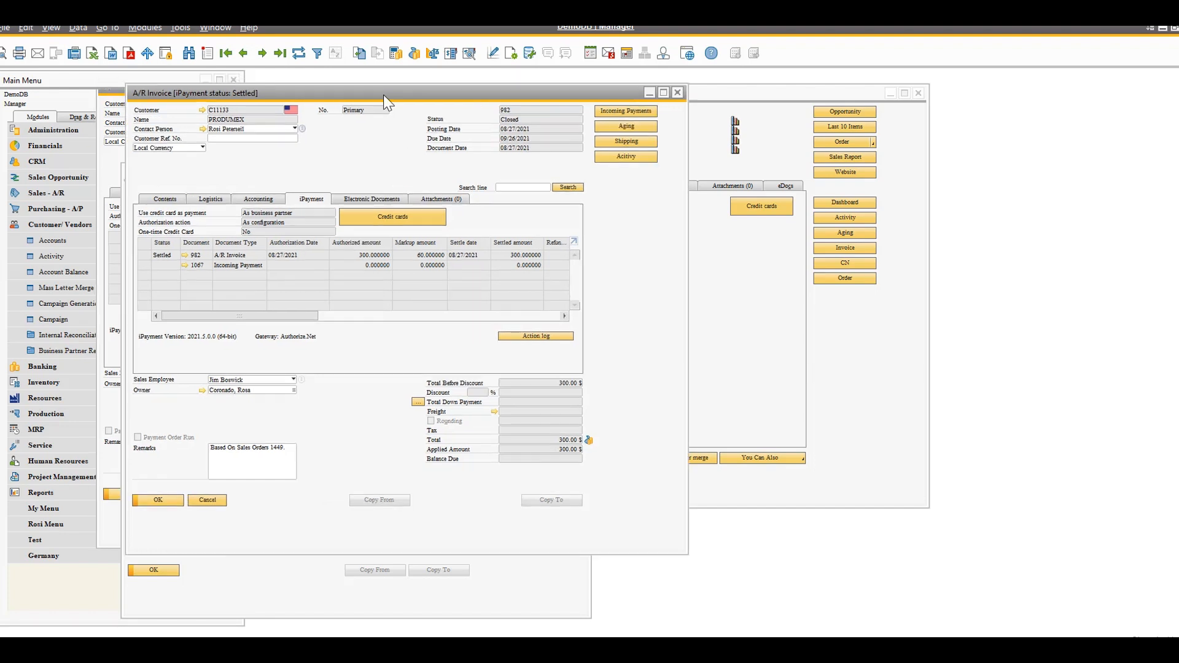
# Reposition and widen the A/R invoice window, and refresh the invoice to update its iPayment record
pyautogui.moveTo(383, 94)
pyautogui.mouseDown()
pyautogui.moveTo(384, 75)
pyautogui.moveTo(334, 79)
pyautogui.moveTo(375, 83)
pyautogui.mouseUp()
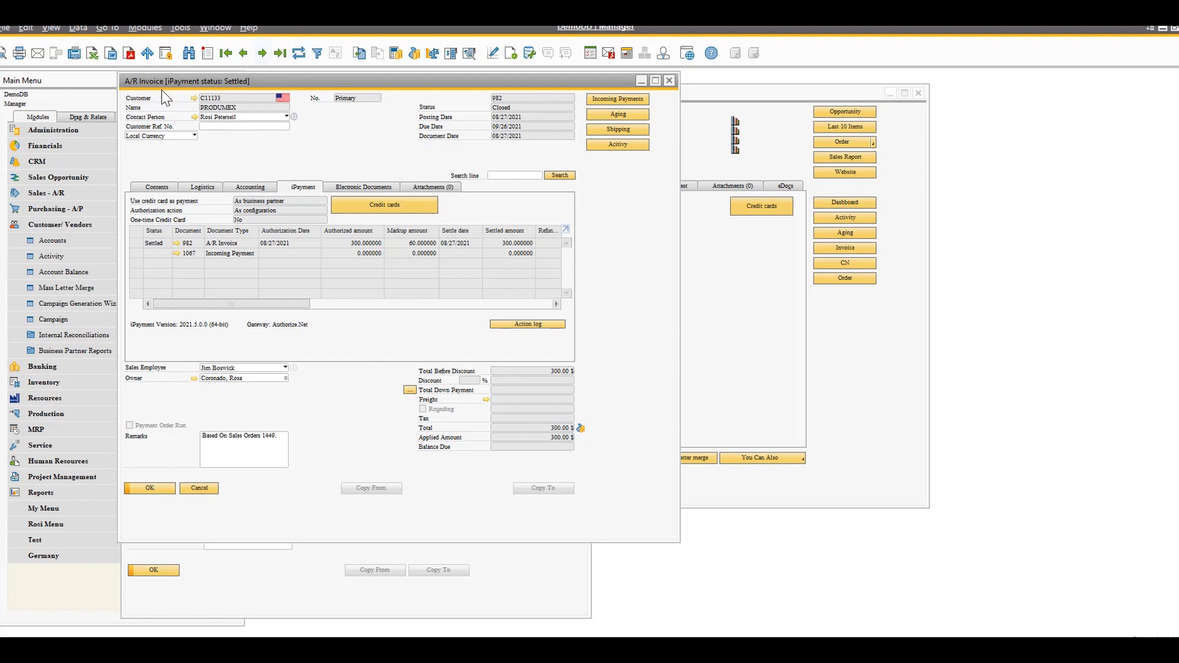
pyautogui.moveTo(679, 261); pyautogui.dragTo(931, 270)
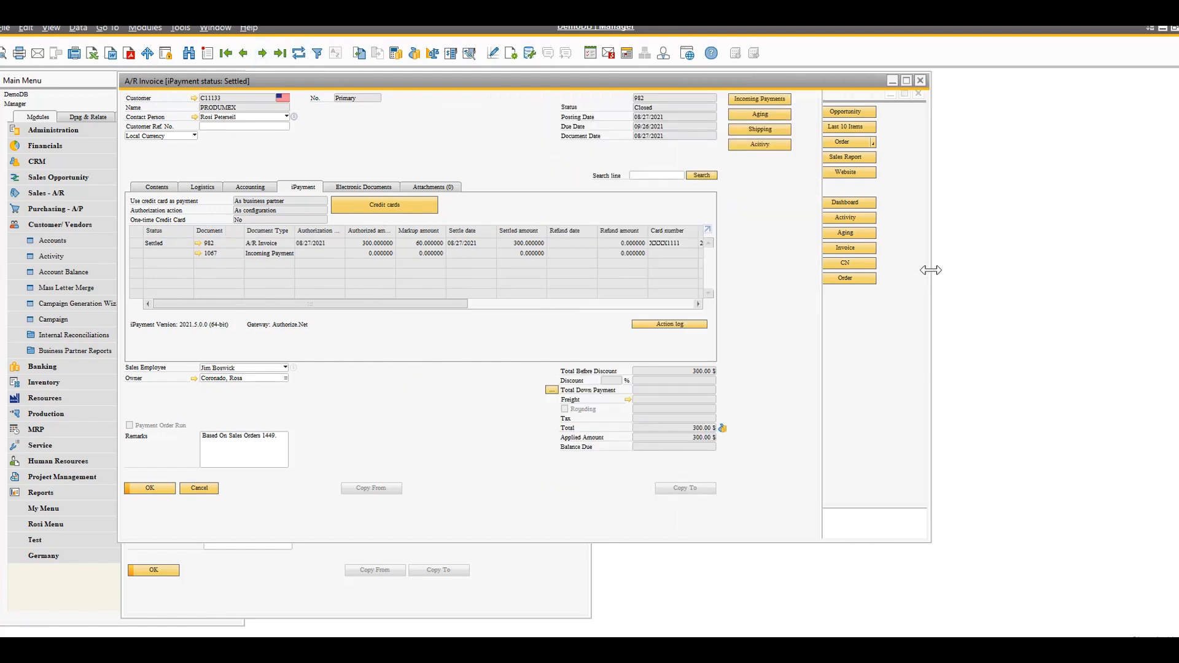
pyautogui.click(301, 55)
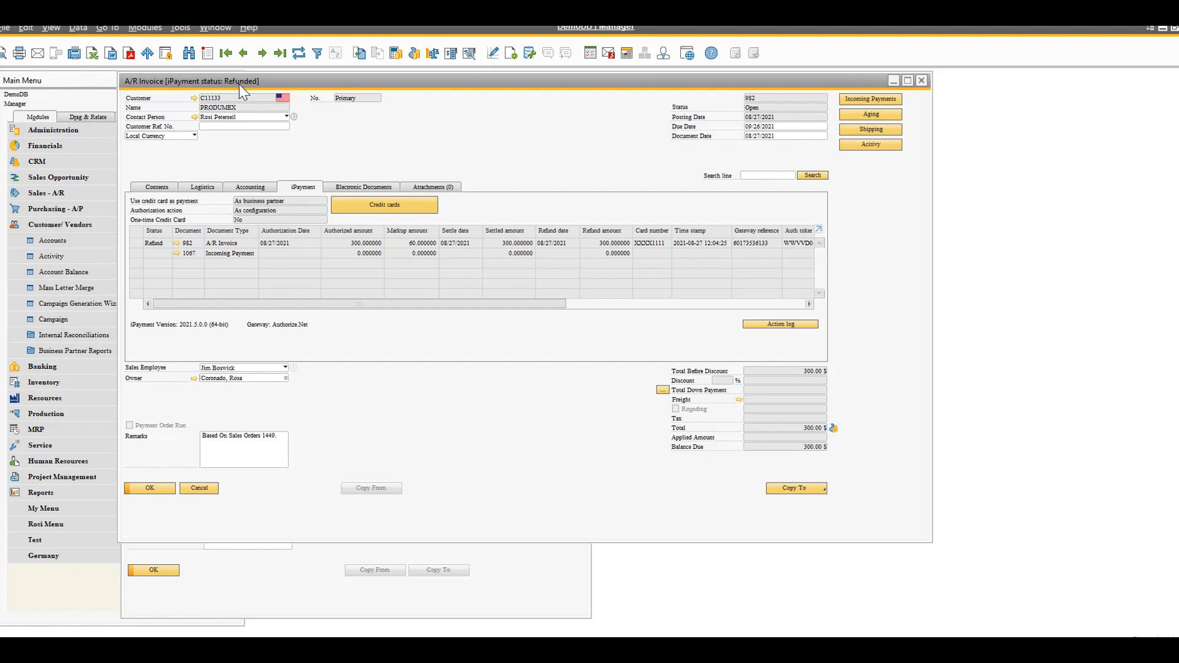
# Move the A/R invoice aside, refresh the original sales order to check its payment status, and close the sales order
pyautogui.moveTo(363, 86); pyautogui.dragTo(511, 189)
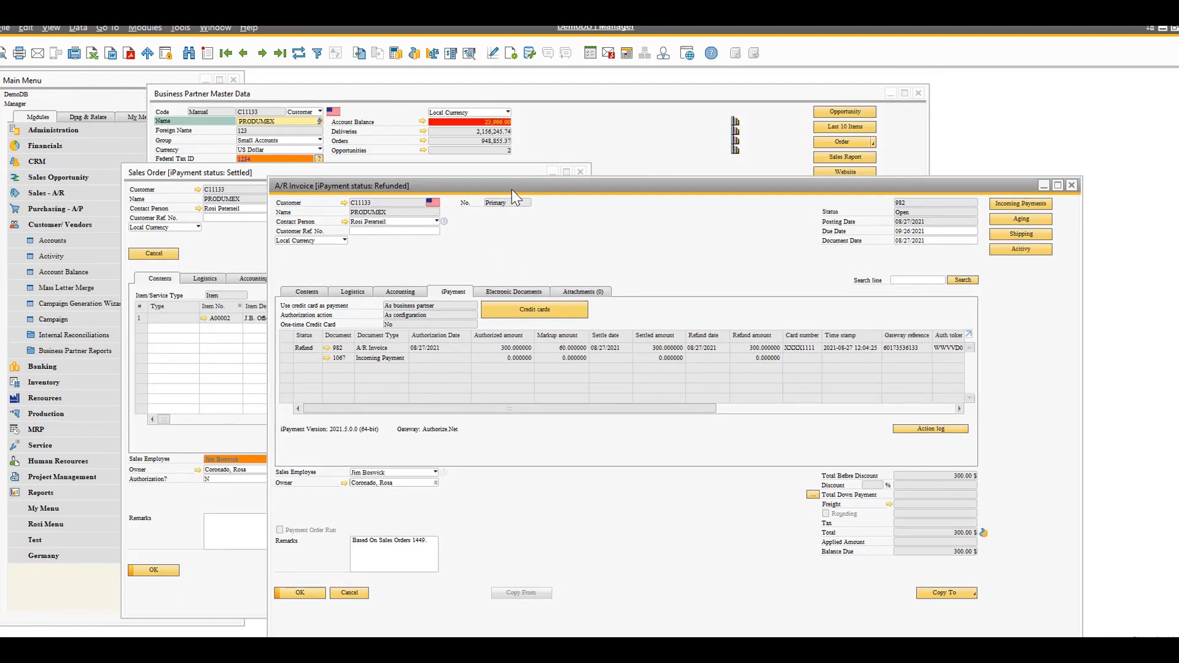
pyautogui.click(260, 173)
pyautogui.moveTo(260, 173); pyautogui.dragTo(230, 91)
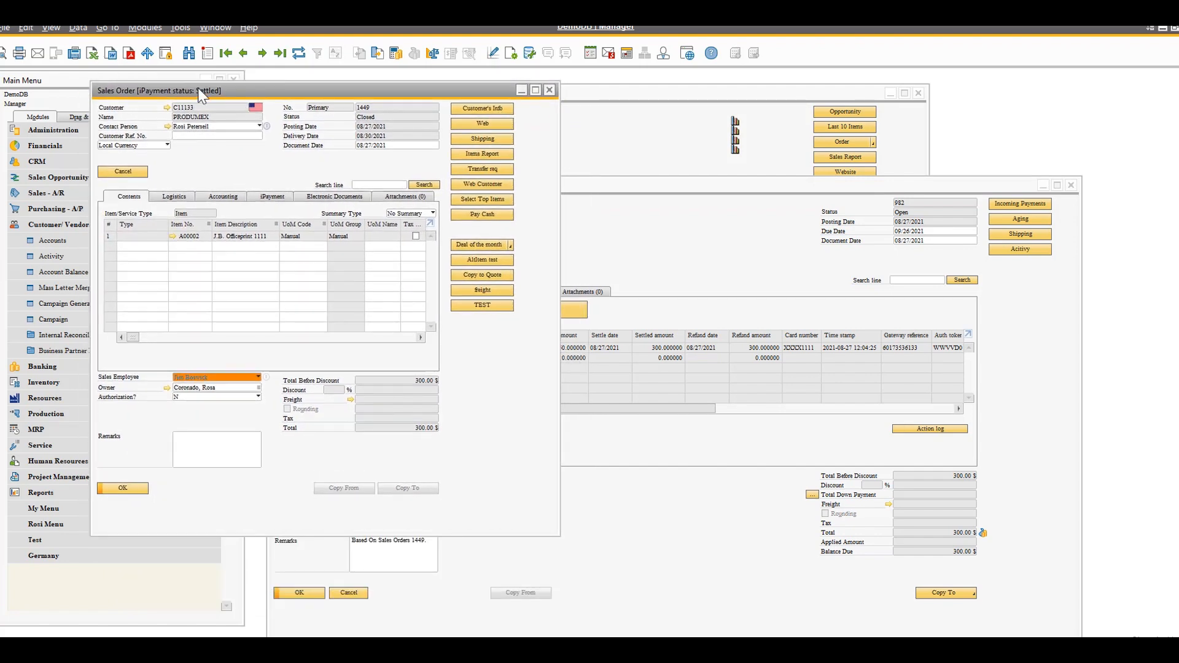
pyautogui.click(300, 53)
pyautogui.click(548, 92)
# Make the A/R invoice window taller and move it over the business partner master data
pyautogui.moveTo(613, 179); pyautogui.dragTo(425, 100)
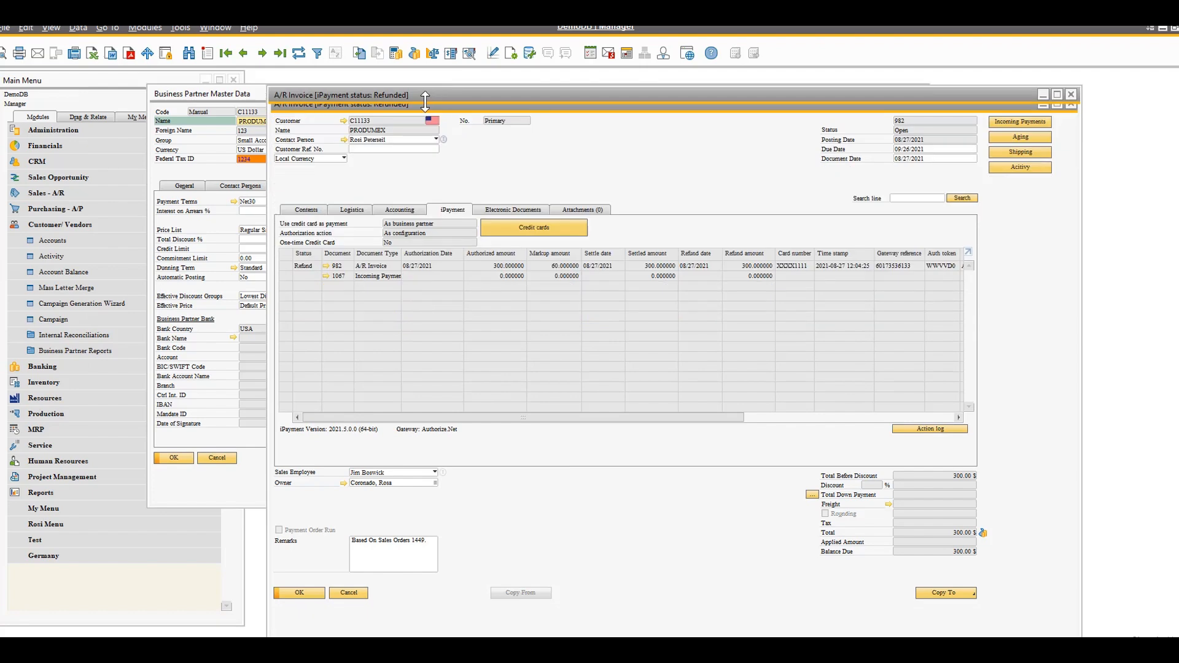
pyautogui.moveTo(521, 104); pyautogui.dragTo(395, 96)
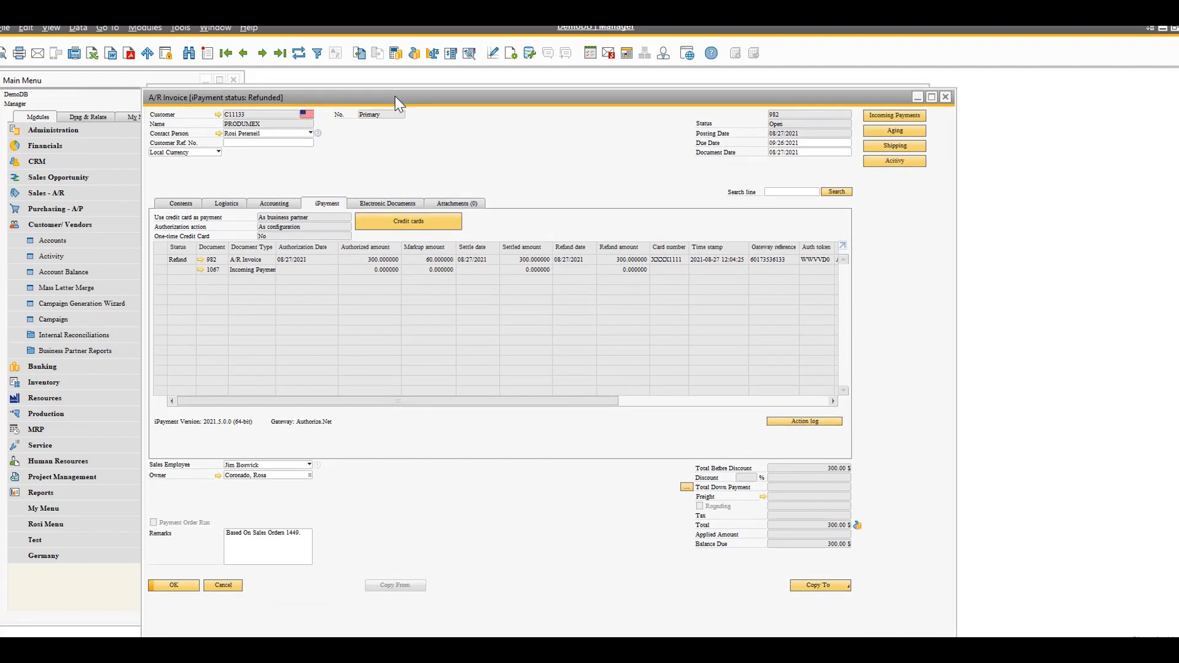
pyautogui.click(898, 84)
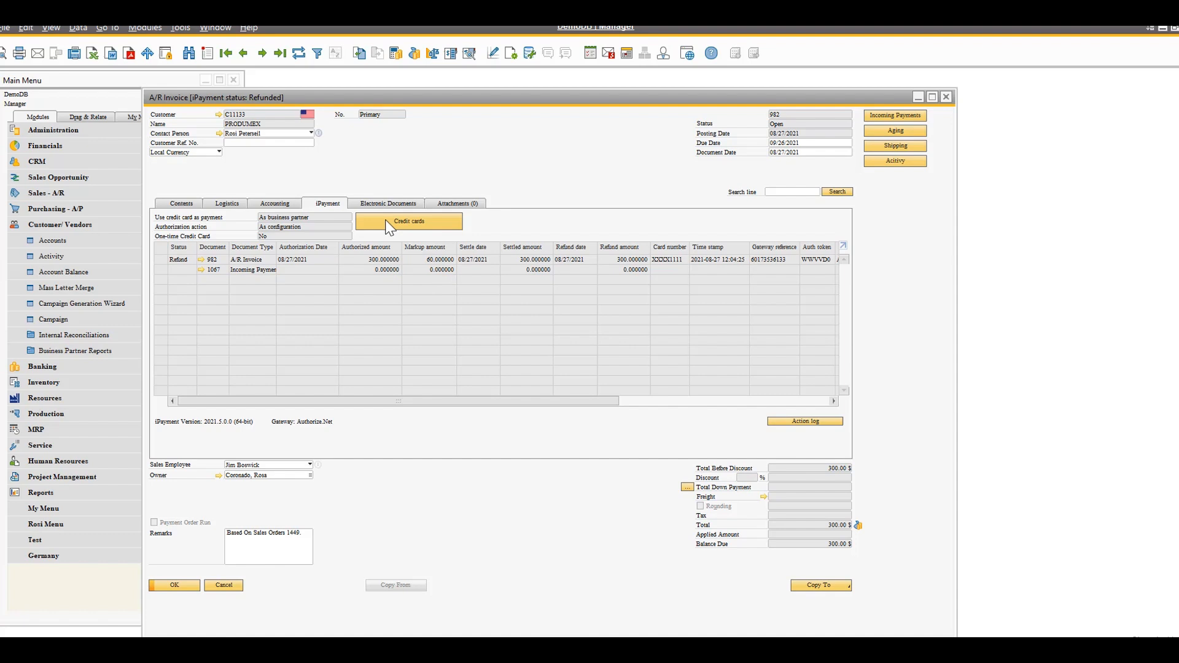
# Show the A/R invoice's contents and create an iPayment 'Pay now' link for its open amount
pyautogui.click(183, 204)
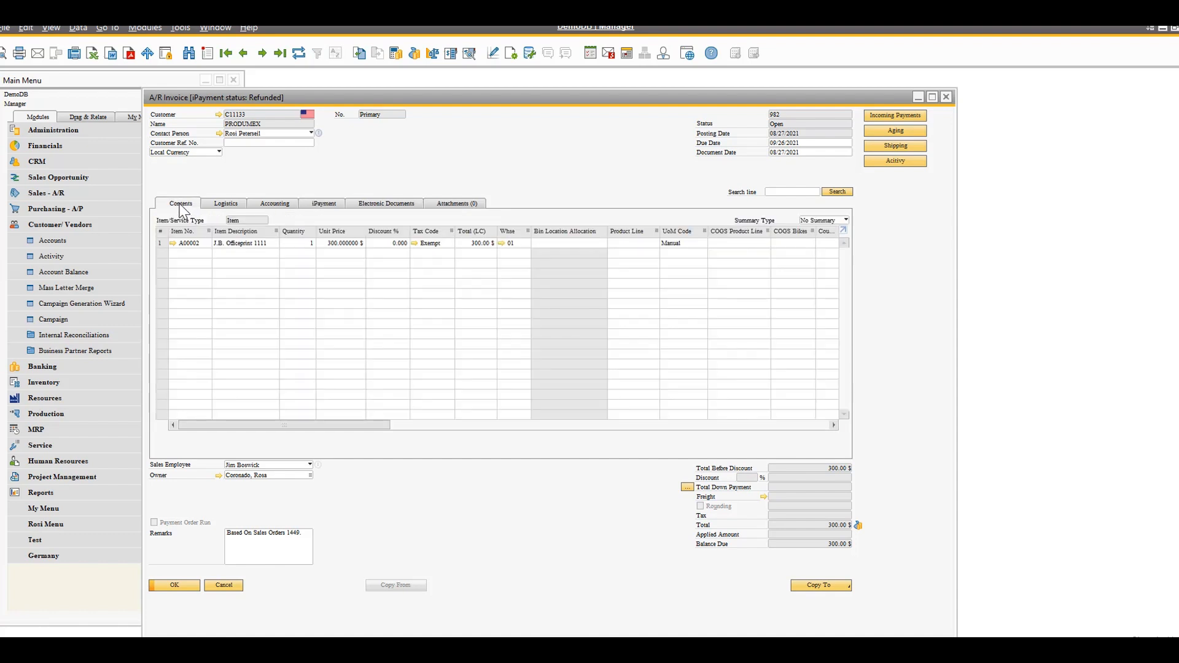
pyautogui.rightClick(501, 146)
pyautogui.moveTo(568, 228)
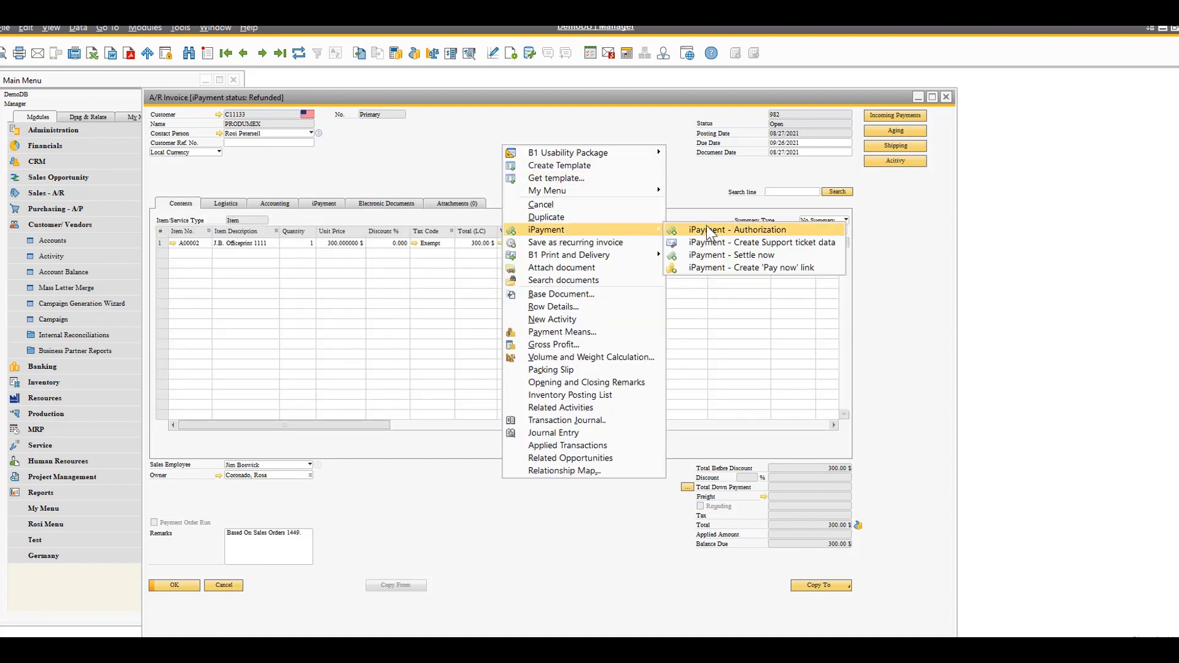
pyautogui.click(808, 269)
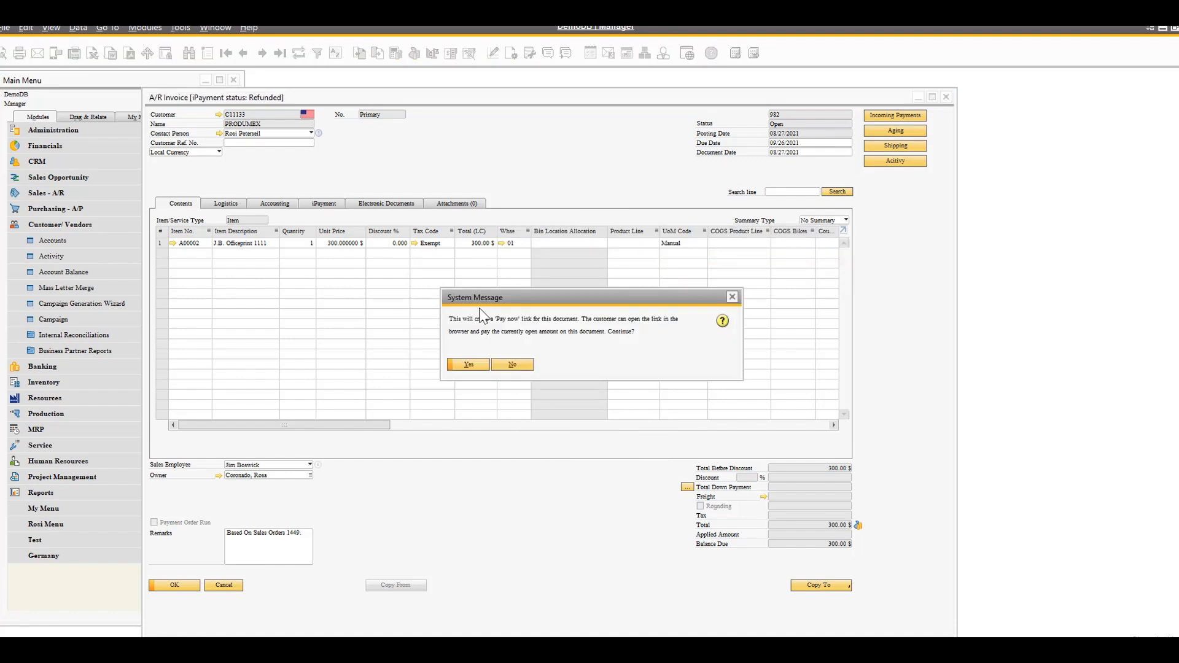
pyautogui.click(483, 367)
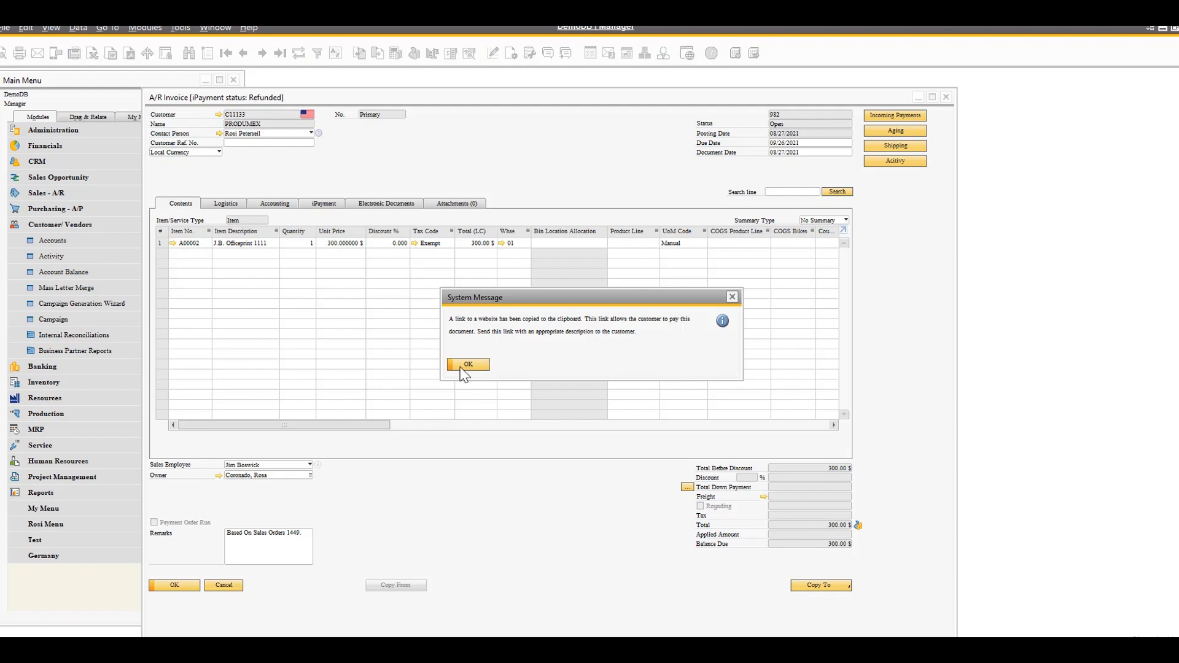
pyautogui.click(470, 365)
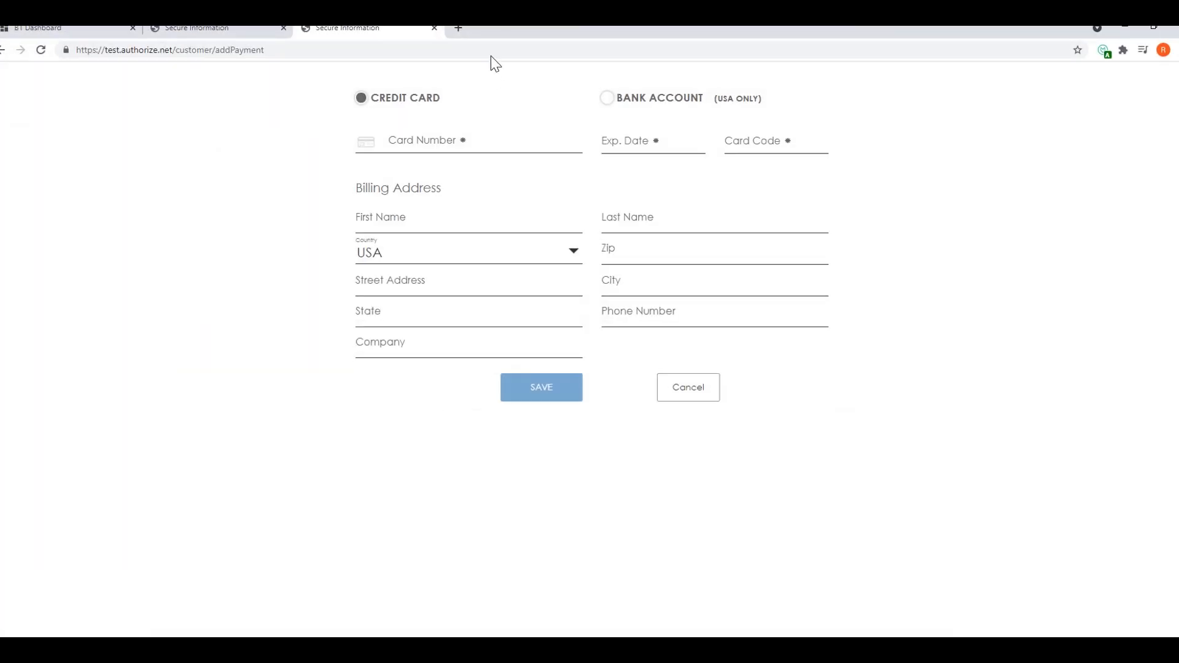
# Open the copied 'Pay now' link in a new browser tab, view the payment page, and return to SAP Business One
pyautogui.click(461, 31)
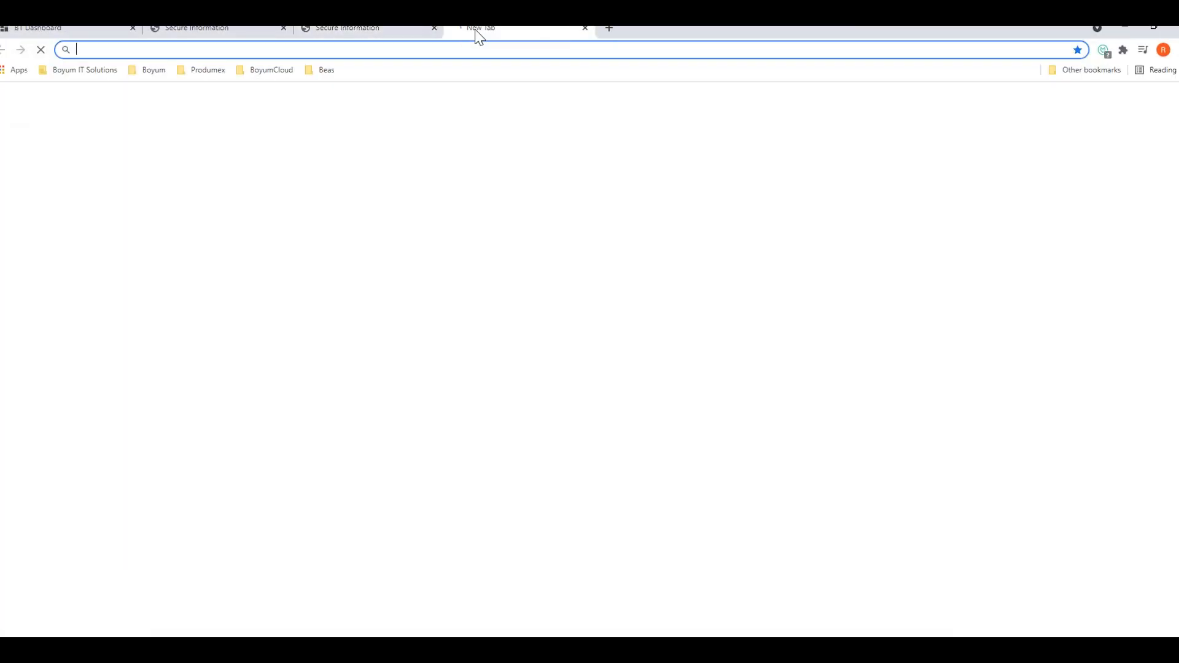
pyautogui.rightClick(256, 48)
pyautogui.click(304, 131)
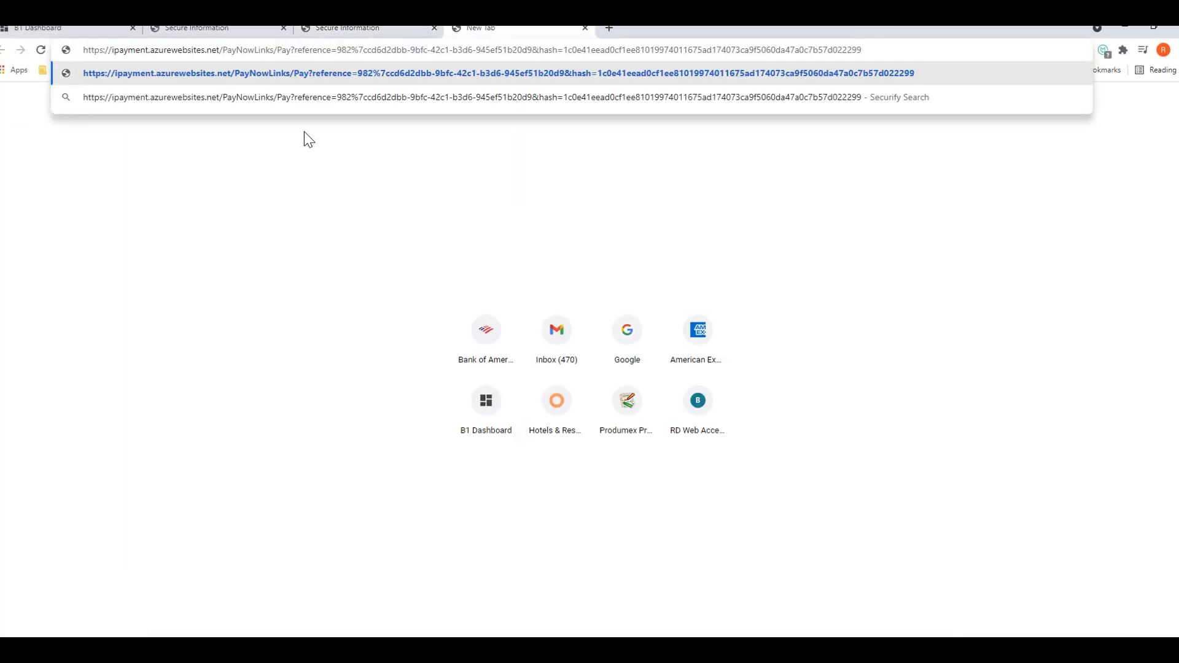
pyautogui.press('Return')
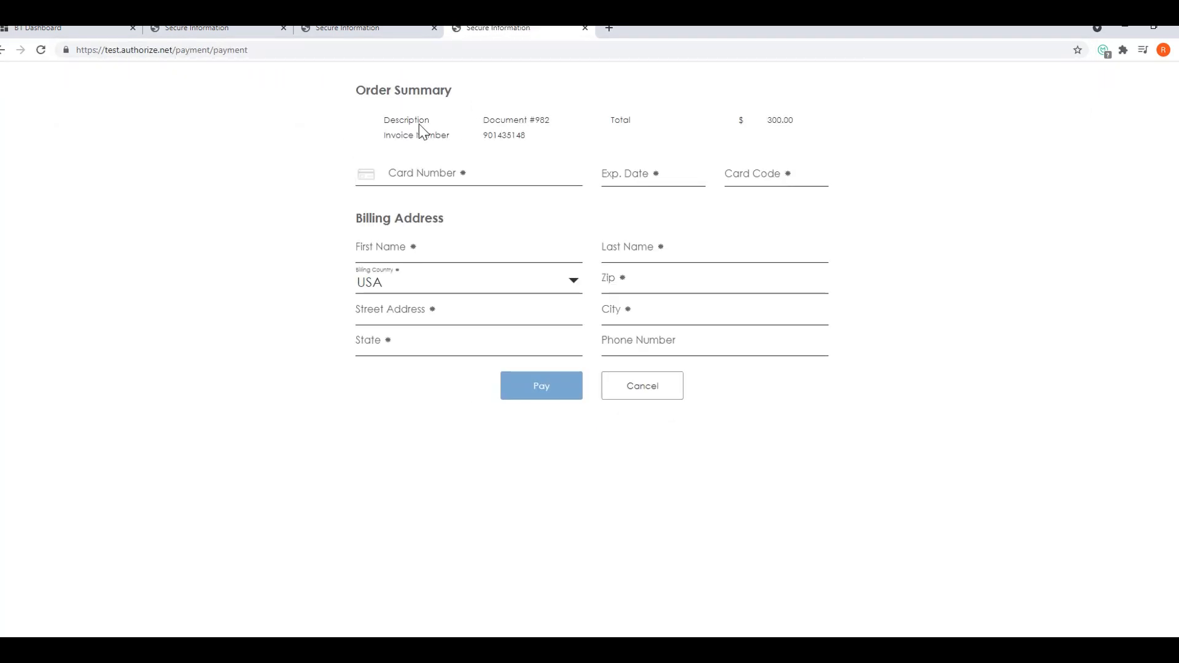
pyautogui.click(1129, 28)
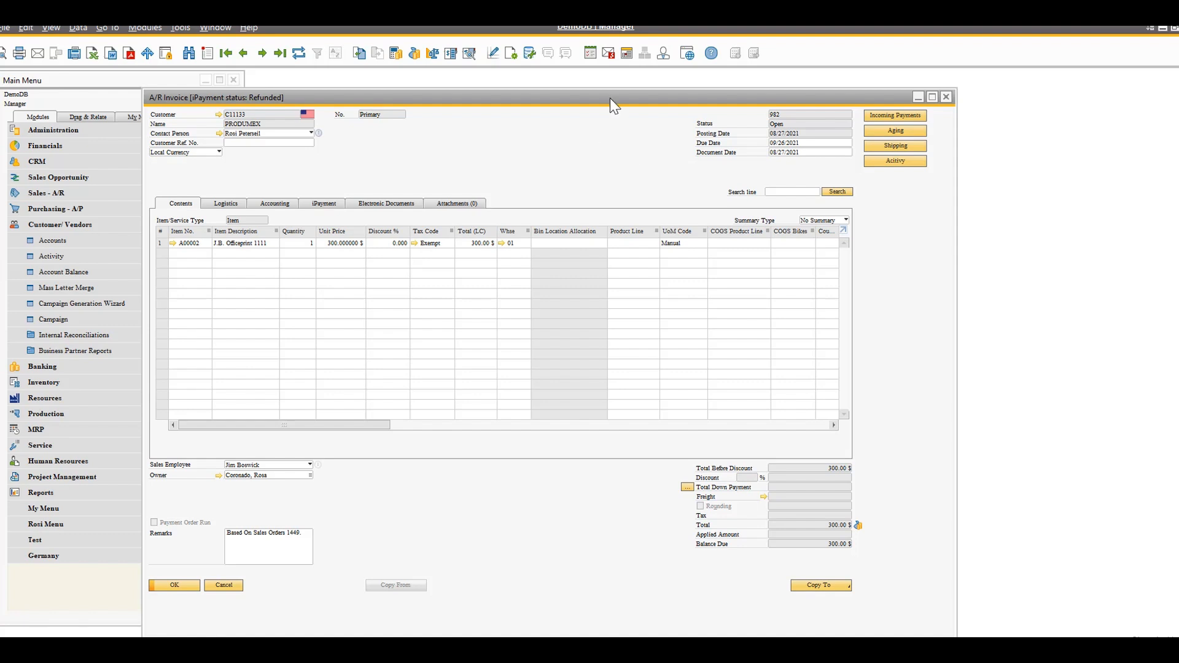
# Read the 'New Credit Card Added' and 'New payment received (A/R Invoice)' alerts in the messages inbox, and close the overview
pyautogui.click(607, 53)
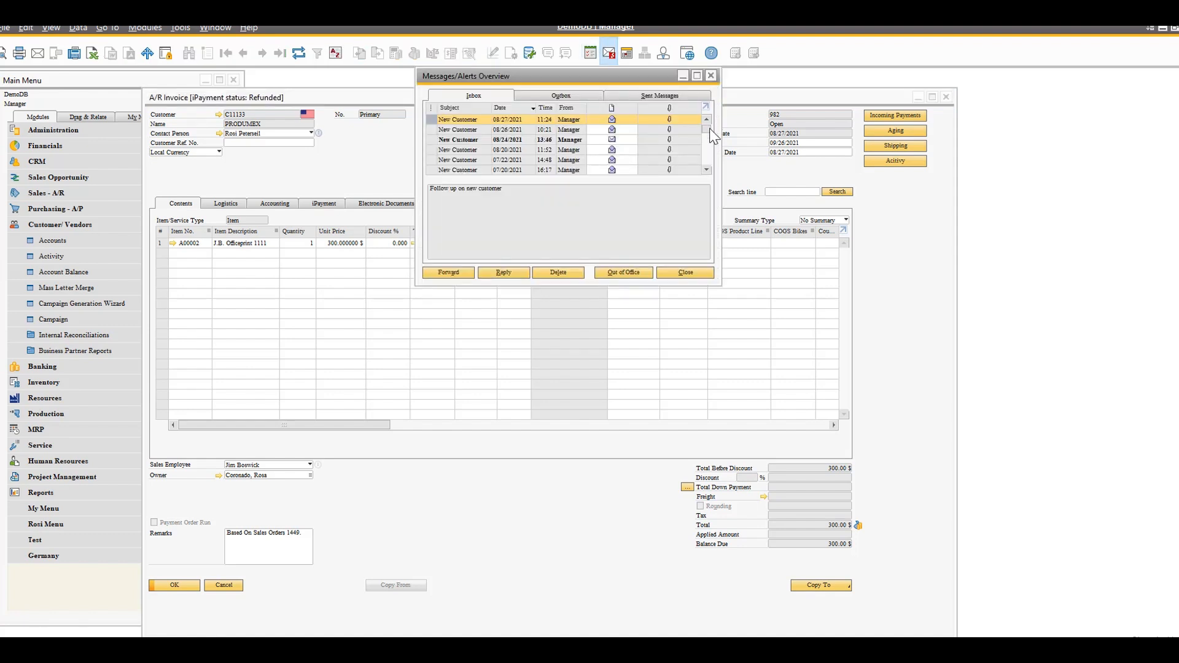
pyautogui.moveTo(709, 129); pyautogui.dragTo(711, 178)
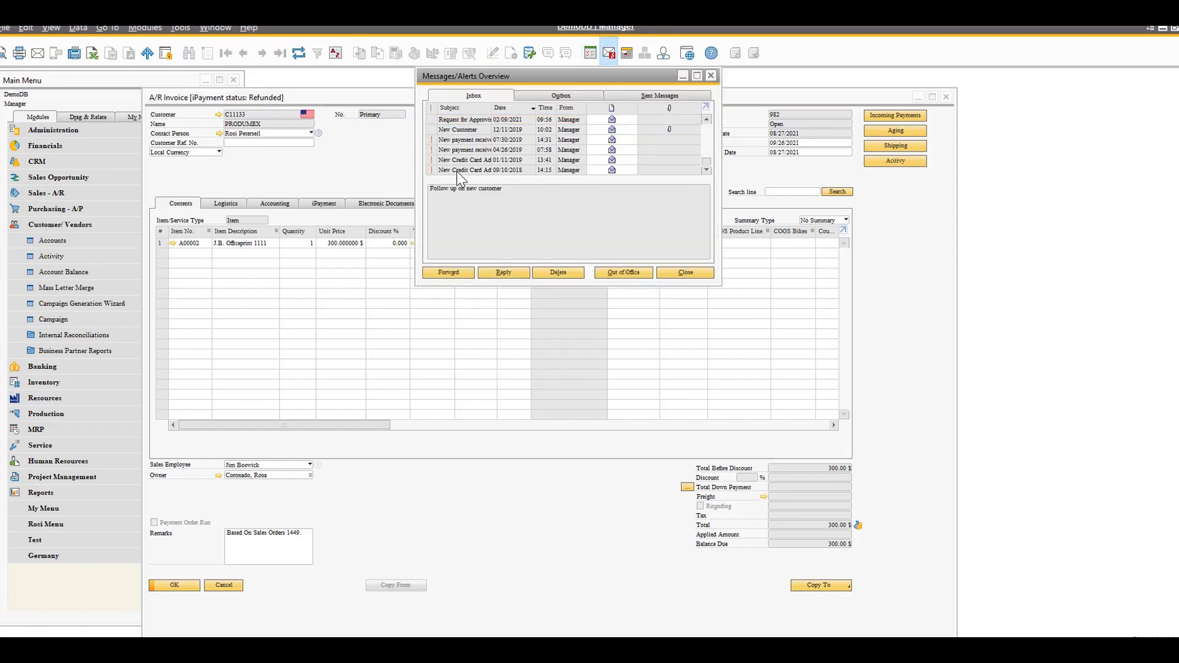
pyautogui.click(457, 172)
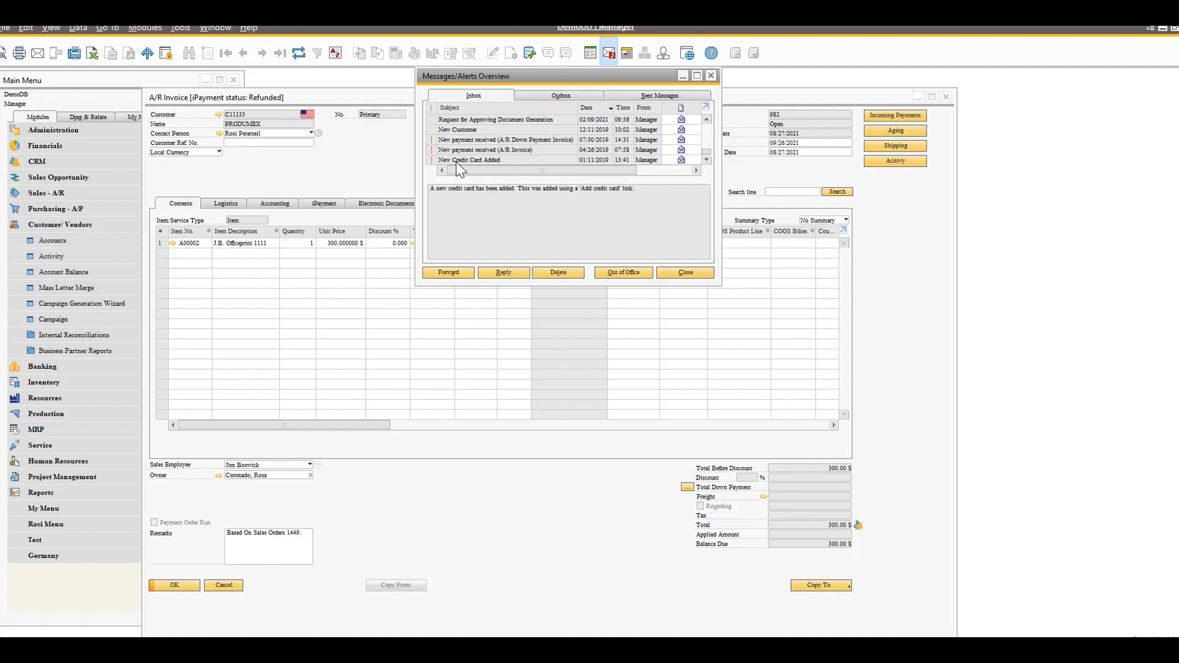
pyautogui.click(457, 149)
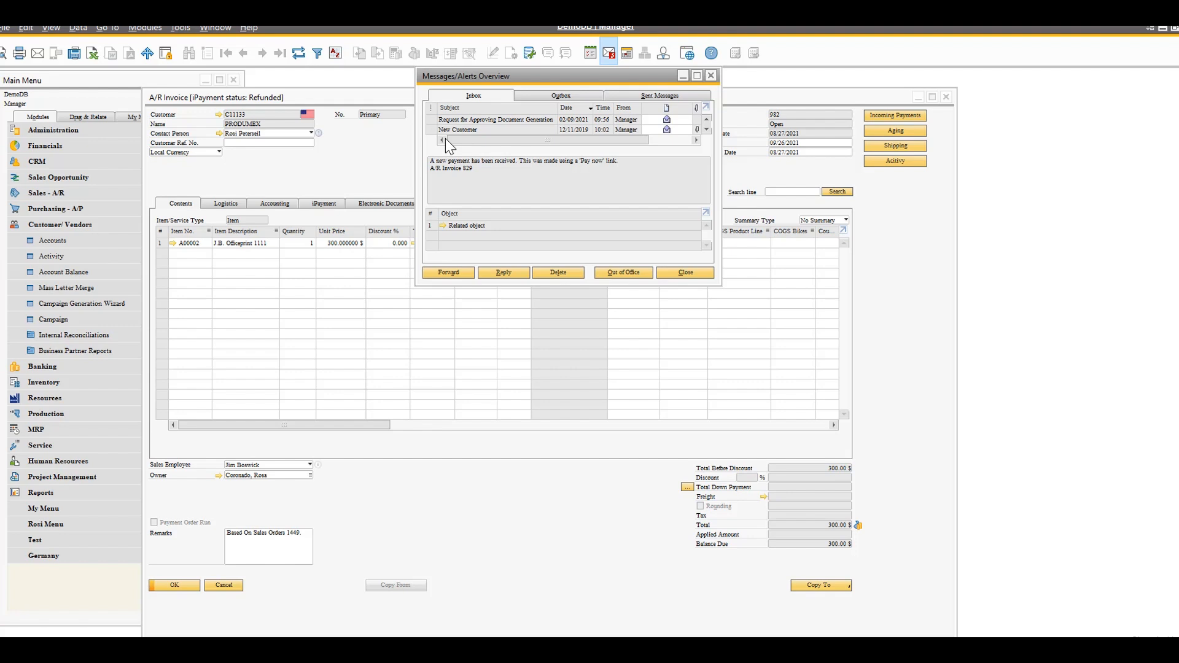
pyautogui.click(711, 76)
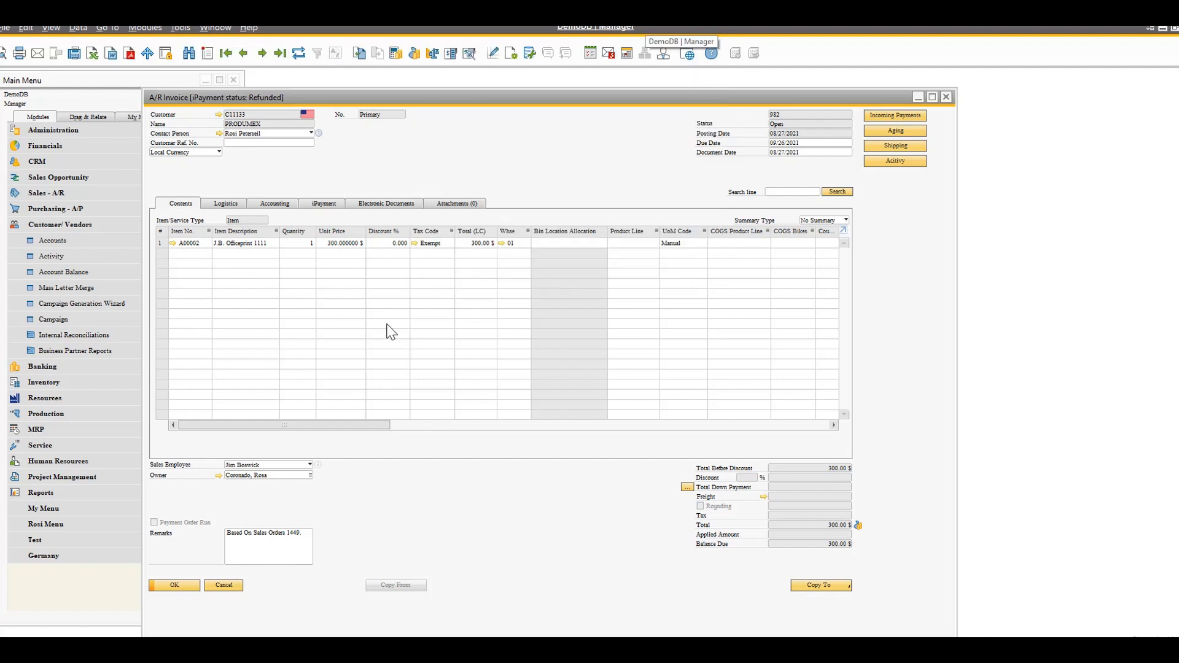
pyautogui.rightClick(489, 131)
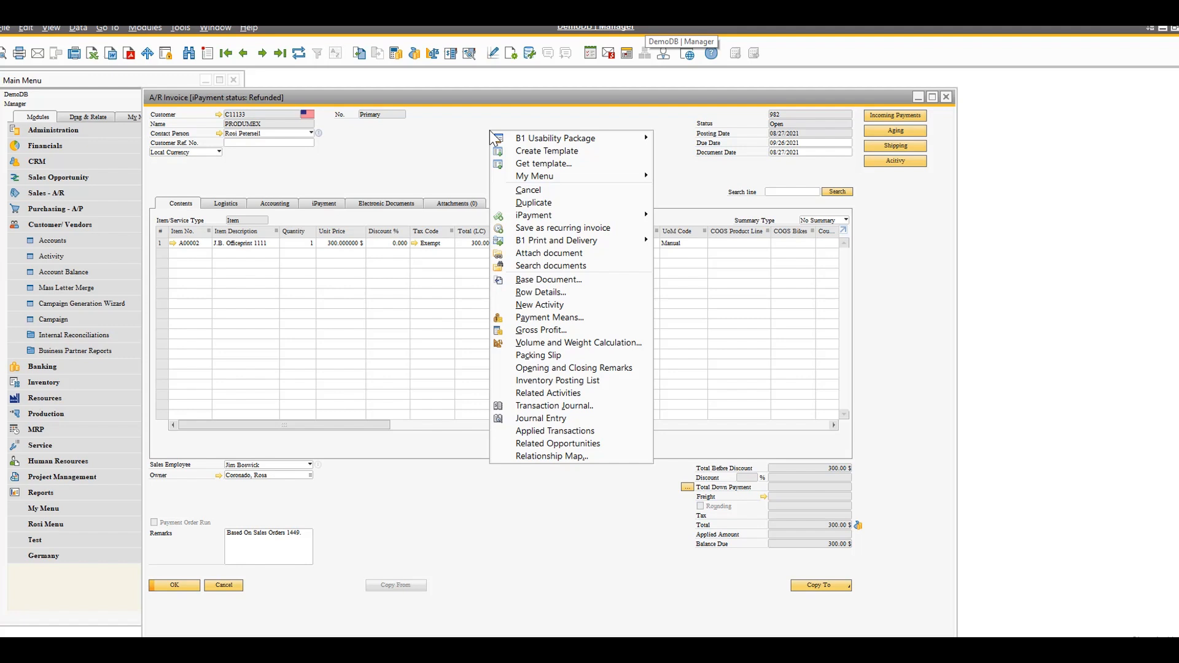
pyautogui.click(440, 149)
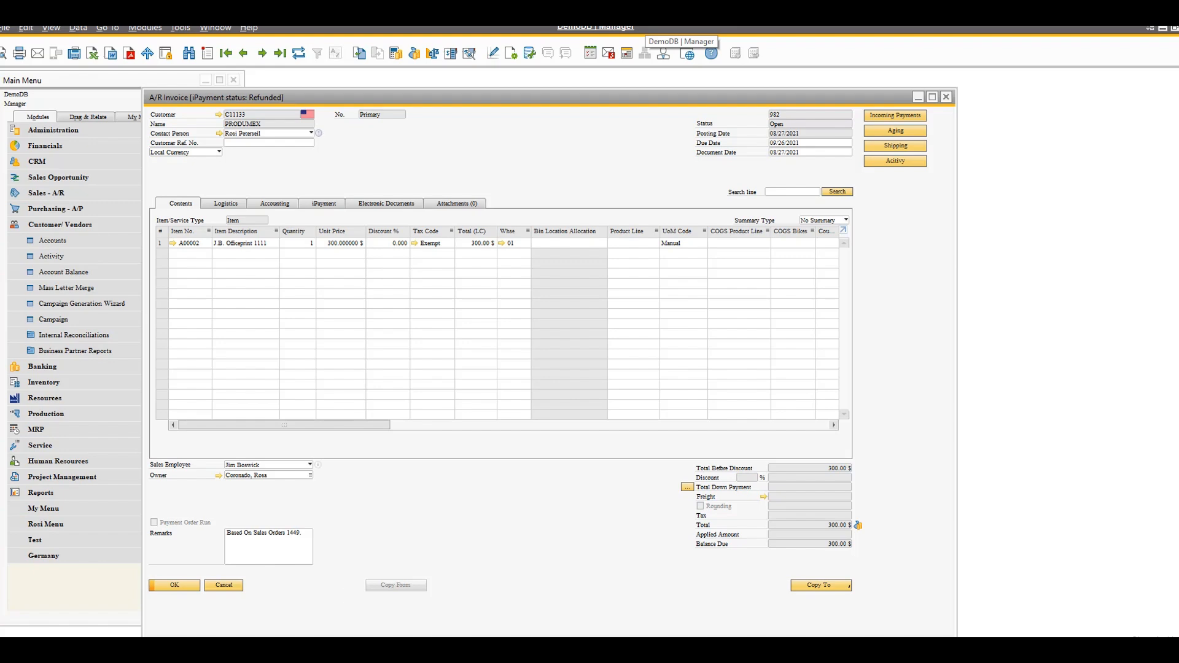
# Switch to Outlook and search the Drafts folder for "paynow link"
pyautogui.click(332, 650)
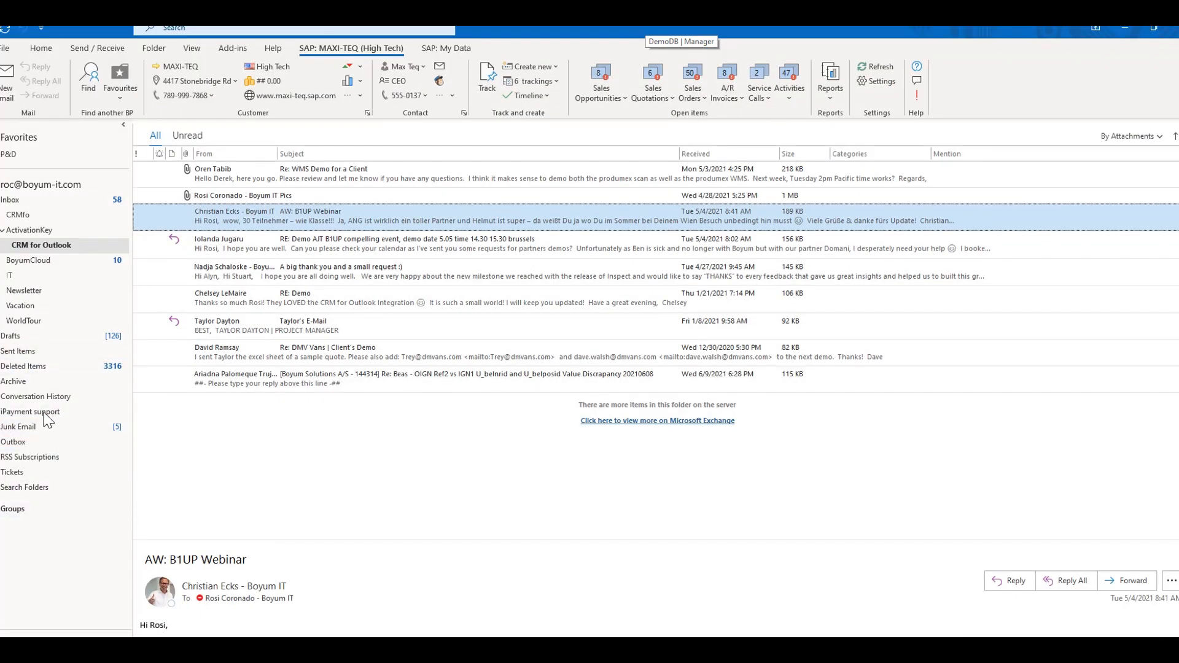
pyautogui.click(16, 336)
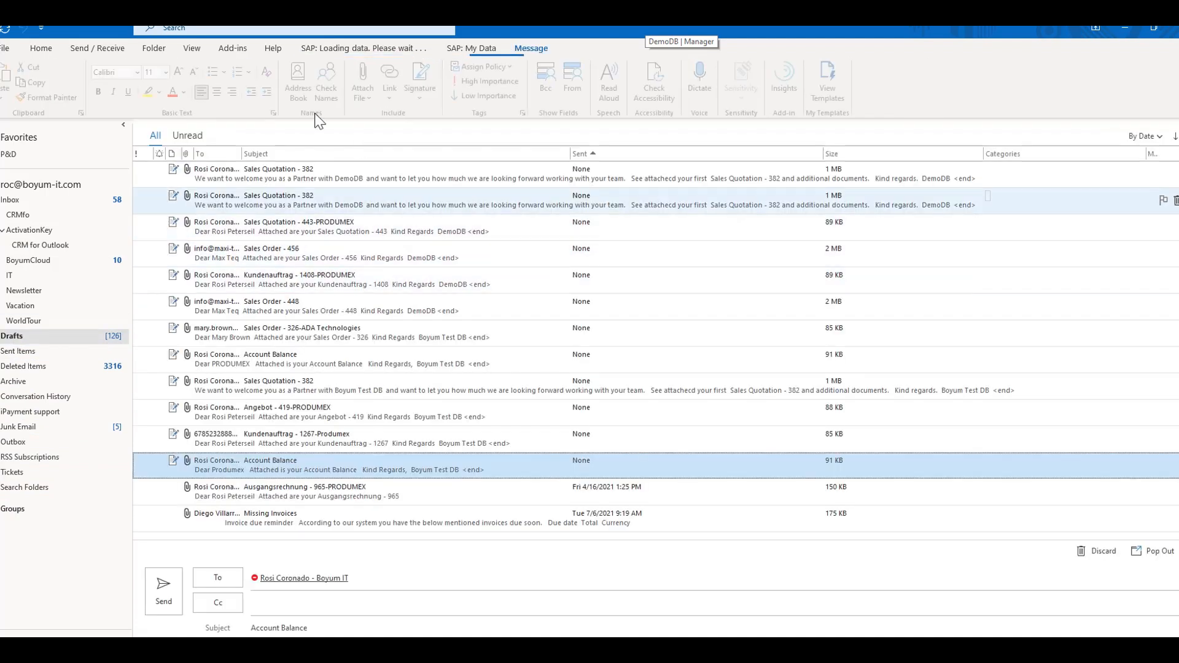
pyautogui.click(207, 29)
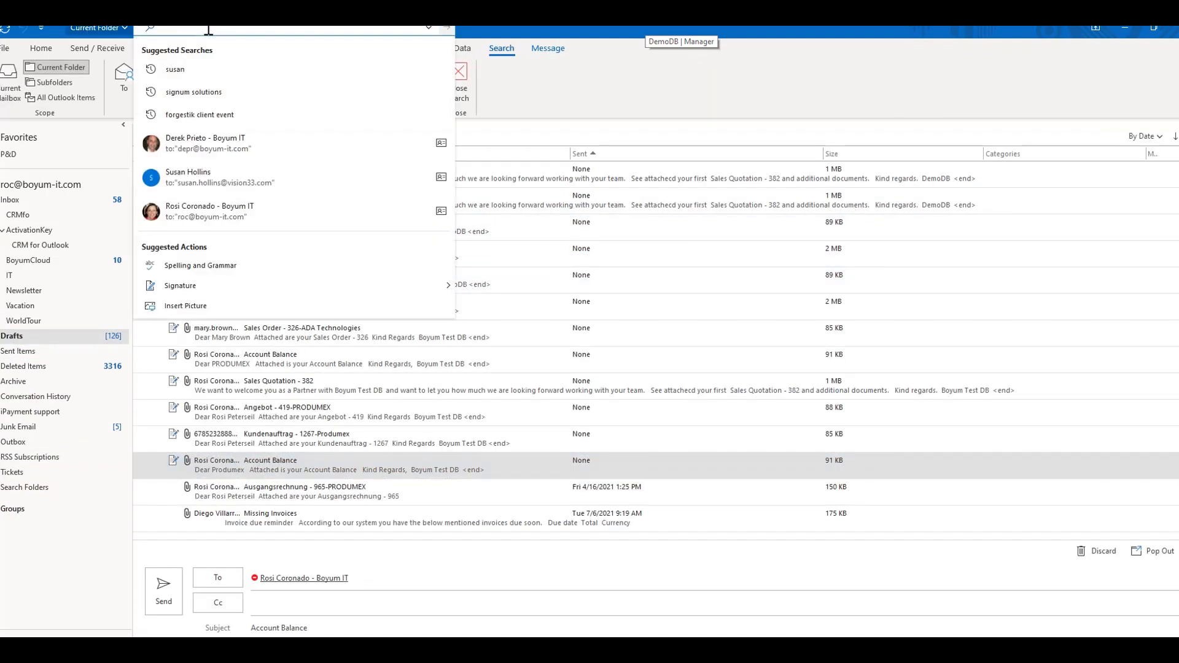
pyautogui.write('pay')
pyautogui.click(185, 69)
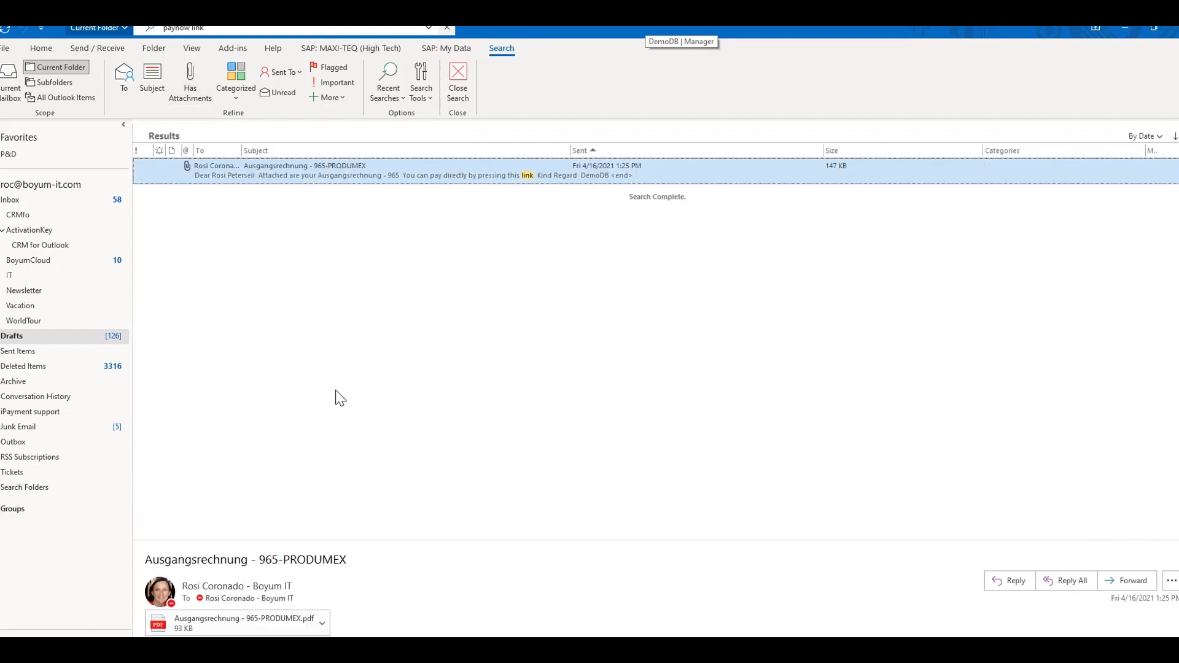
# Enlarge the reading pane of the Ausgangsrechnung - 965-PRODUMEX email and examine its message text with the direct payment link
pyautogui.moveTo(356, 541); pyautogui.dragTo(351, 264)
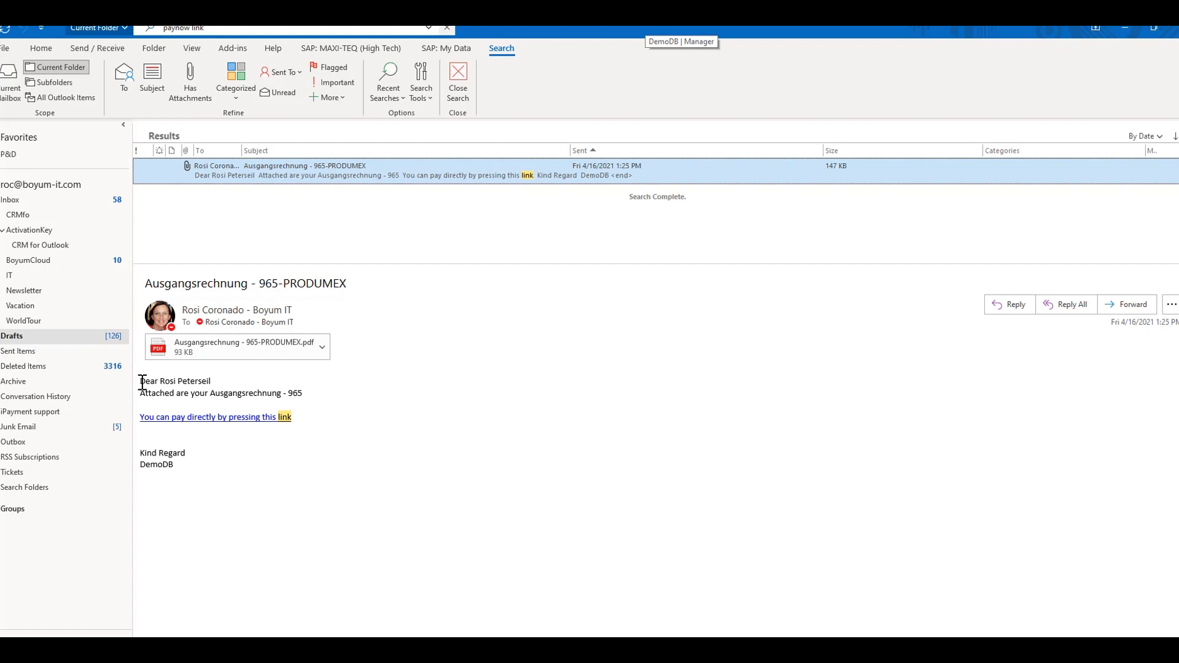
pyautogui.moveTo(142, 381); pyautogui.dragTo(392, 457)
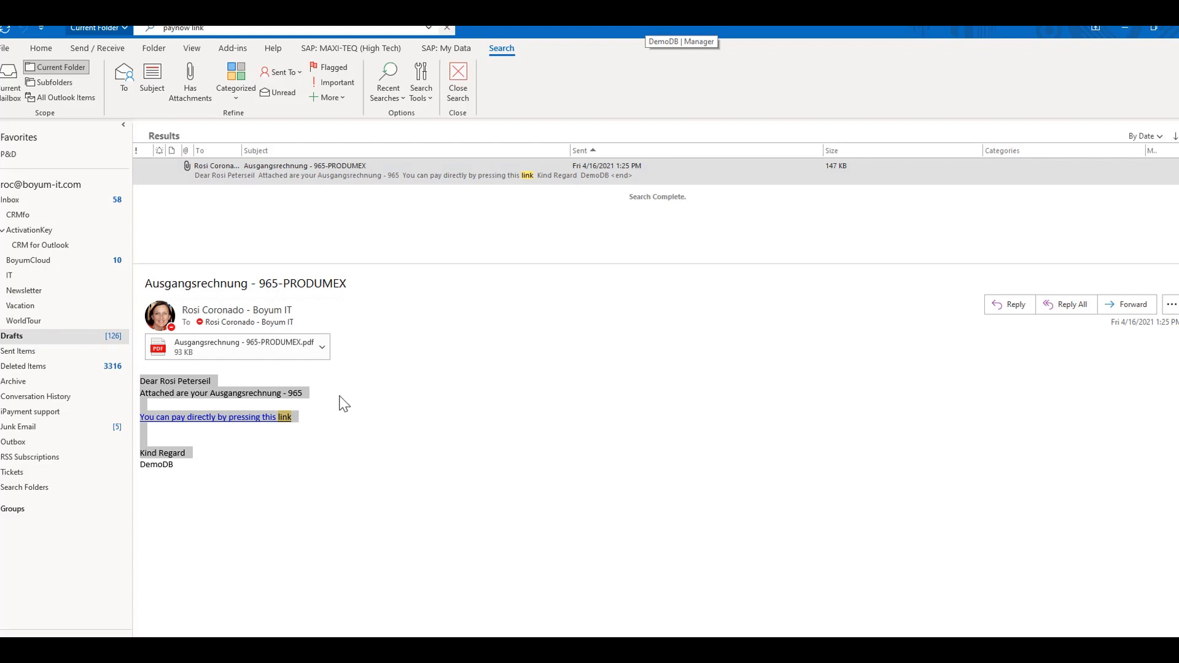
pyautogui.click(356, 407)
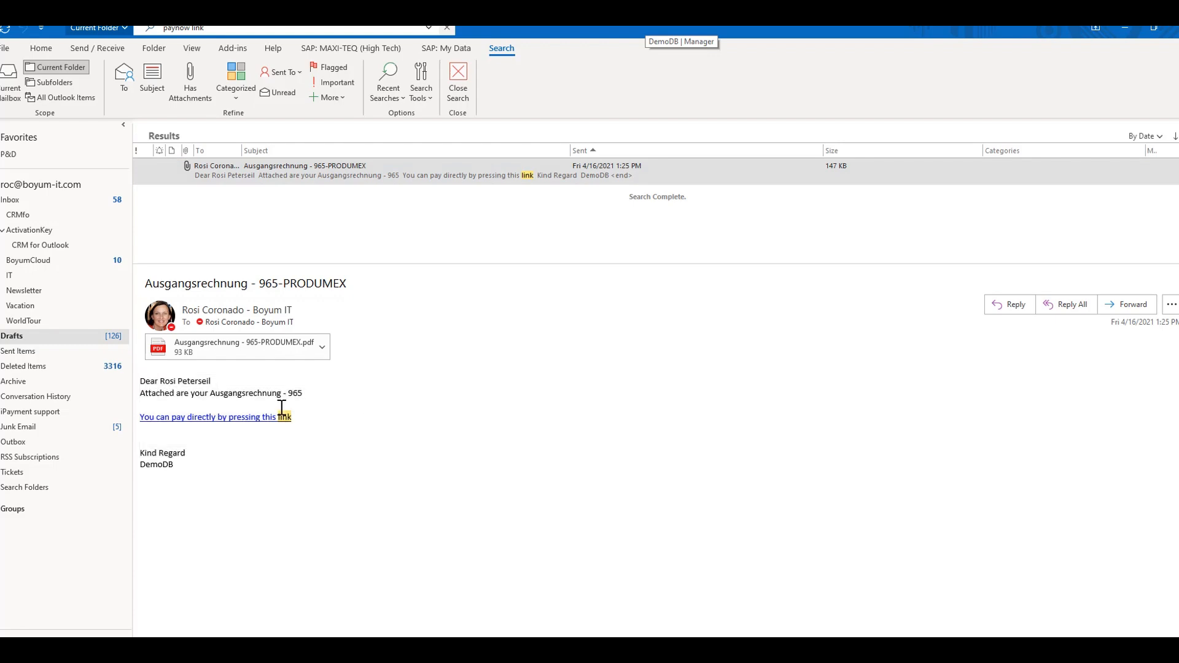
# Open the direct payment link in the invoice email, view the payment page, and return to the email in Outlook
pyautogui.click(254, 420)
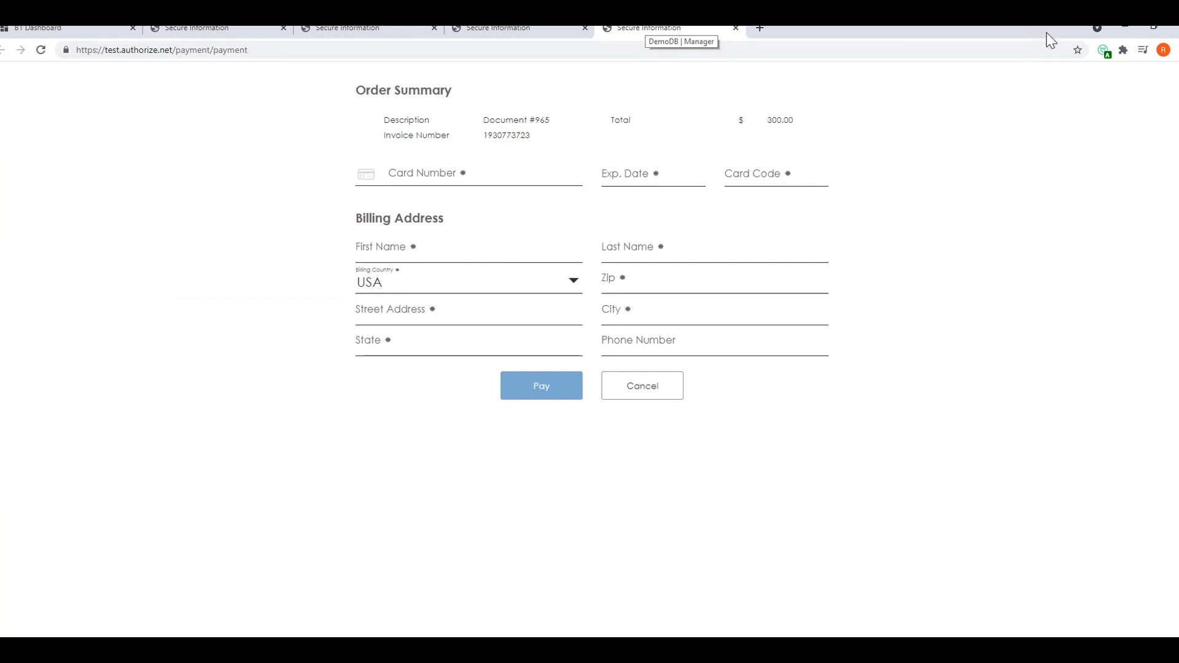
pyautogui.click(1129, 30)
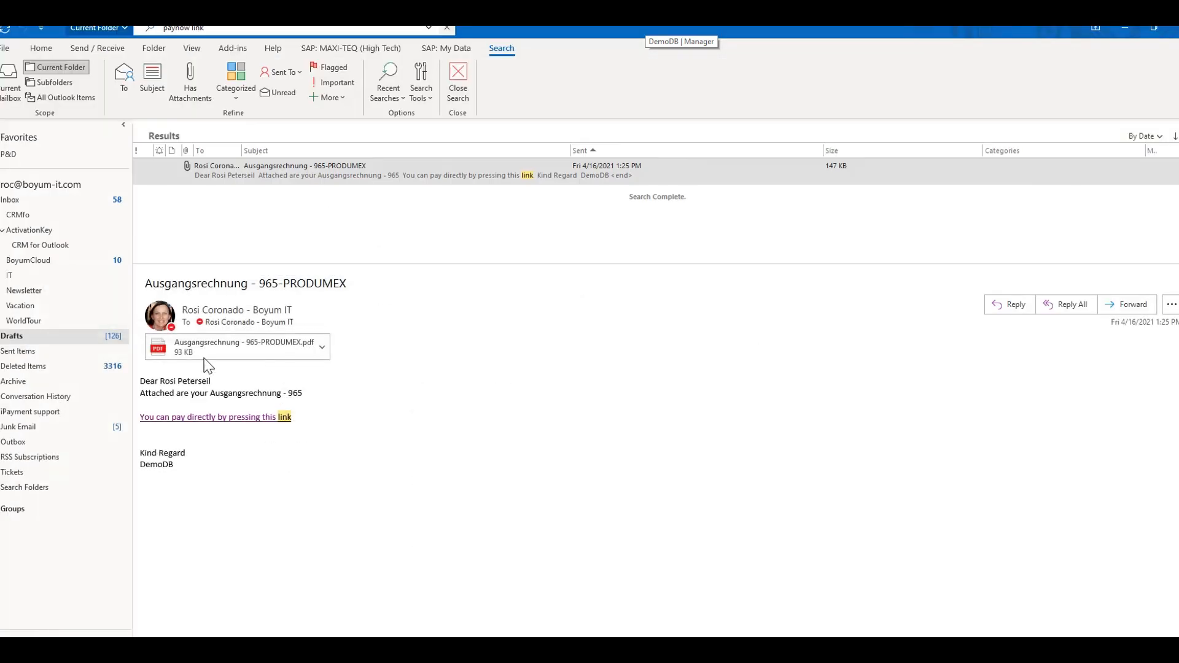
pyautogui.moveTo(268, 324)
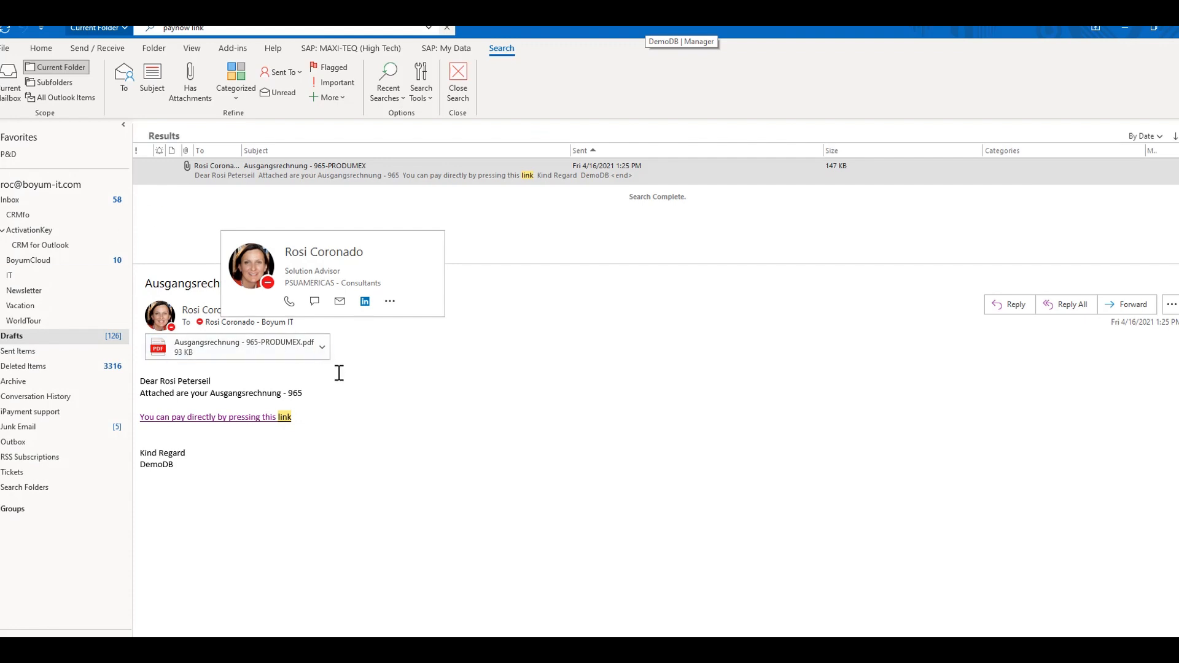
# Open the attached Ausgangsrechnung - 965-PRODUMEX.pdf, follow its 'Pay this invoice now' link, and close the payment page after viewing it
pyautogui.click(321, 347)
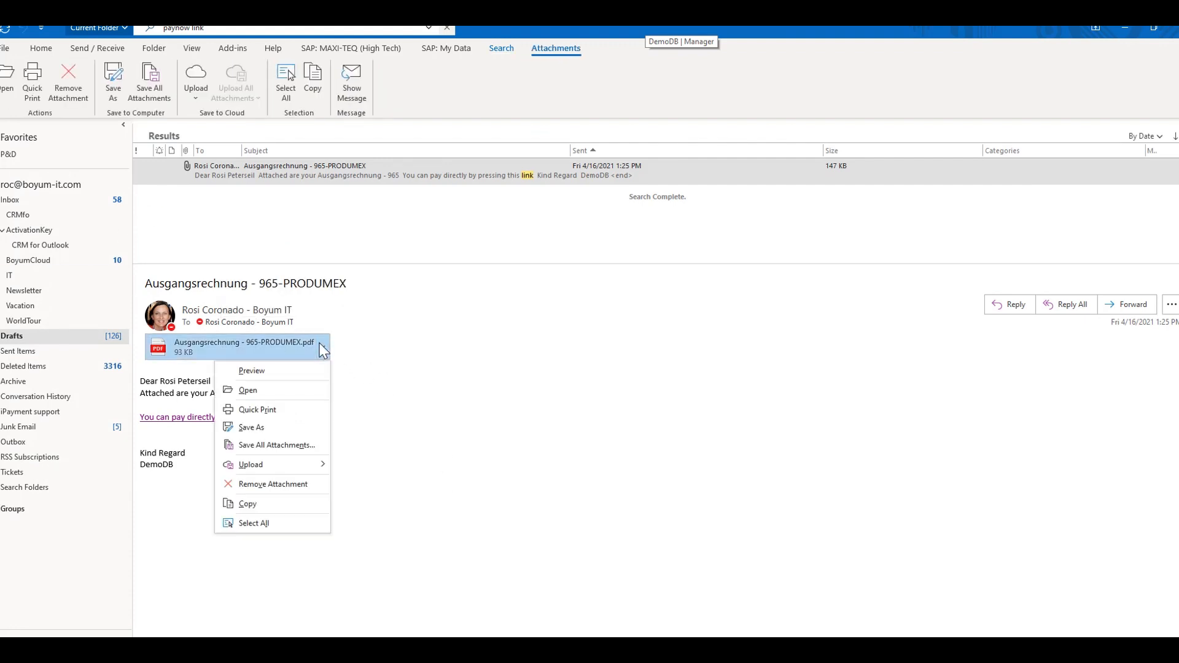
pyautogui.click(273, 392)
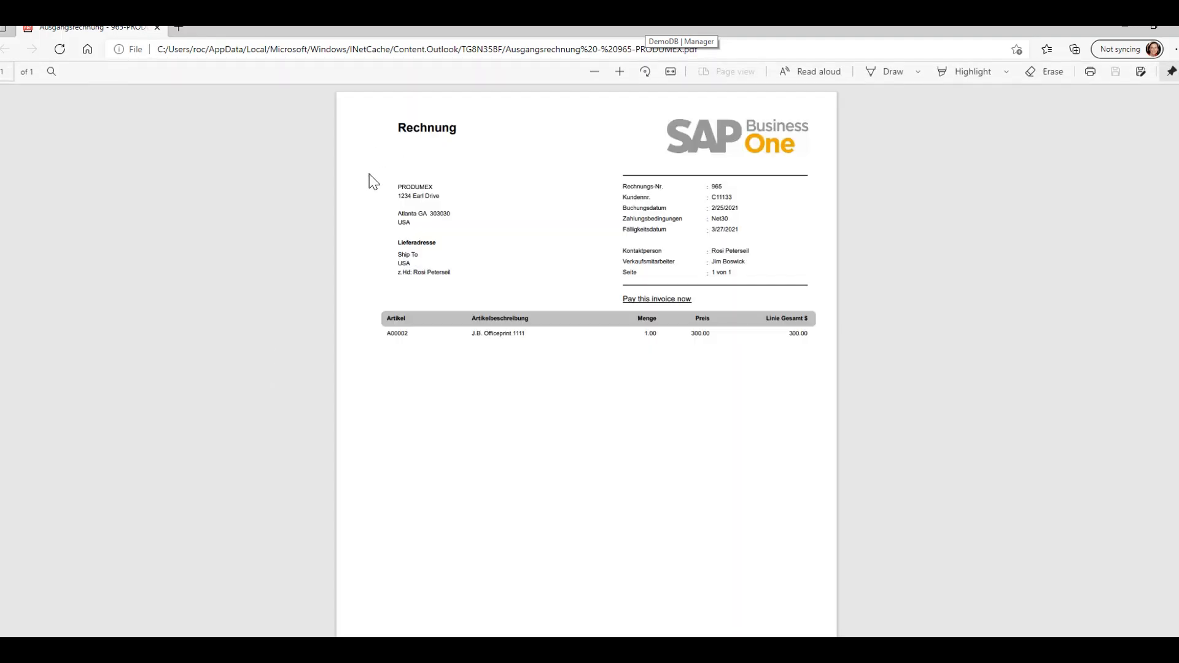
pyautogui.click(657, 300)
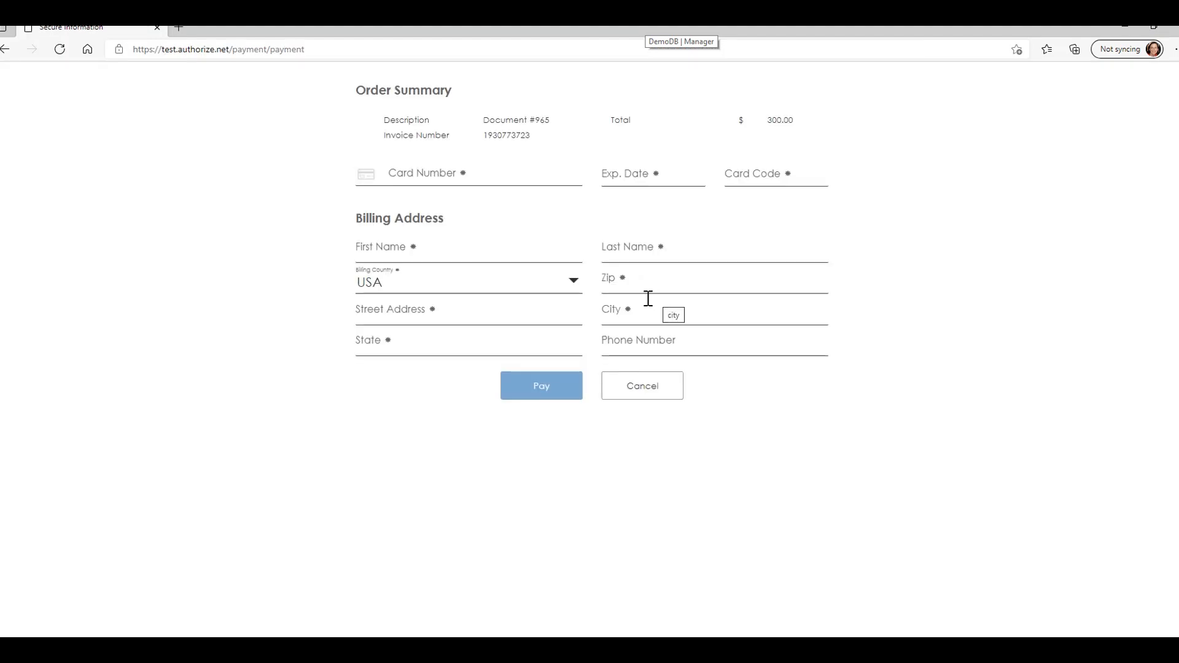
pyautogui.click(158, 28)
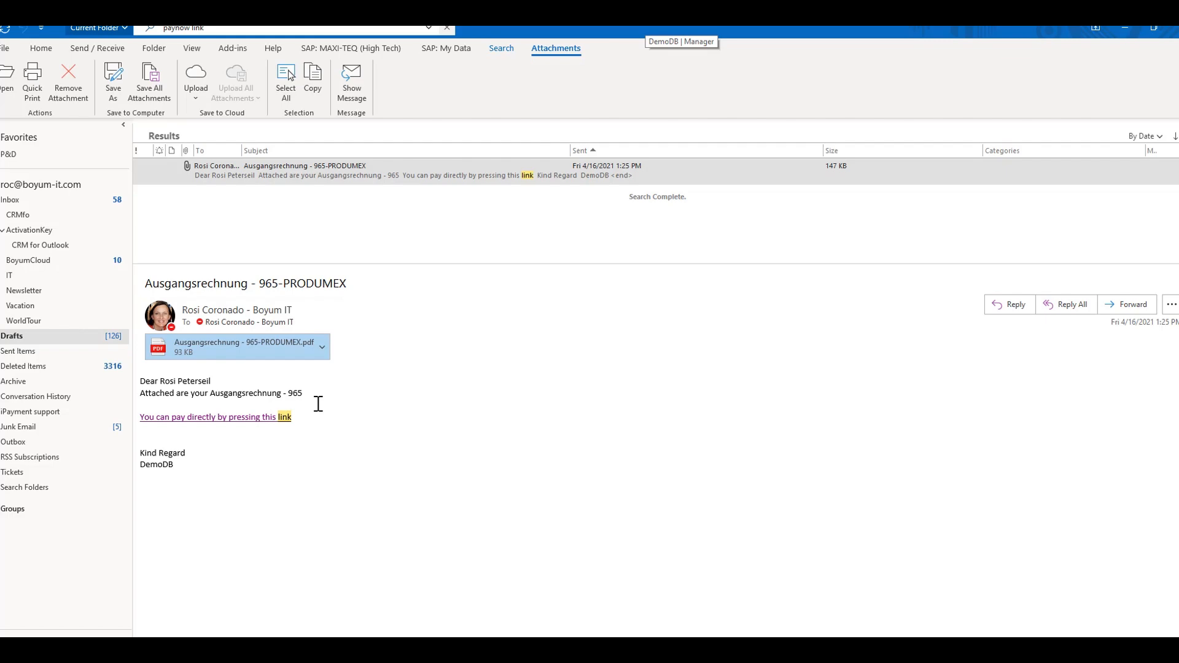
# Return to SAP Business One, close the refunded A/R Invoice, and collapse the Customer/Vendors module
pyautogui.click(1128, 28)
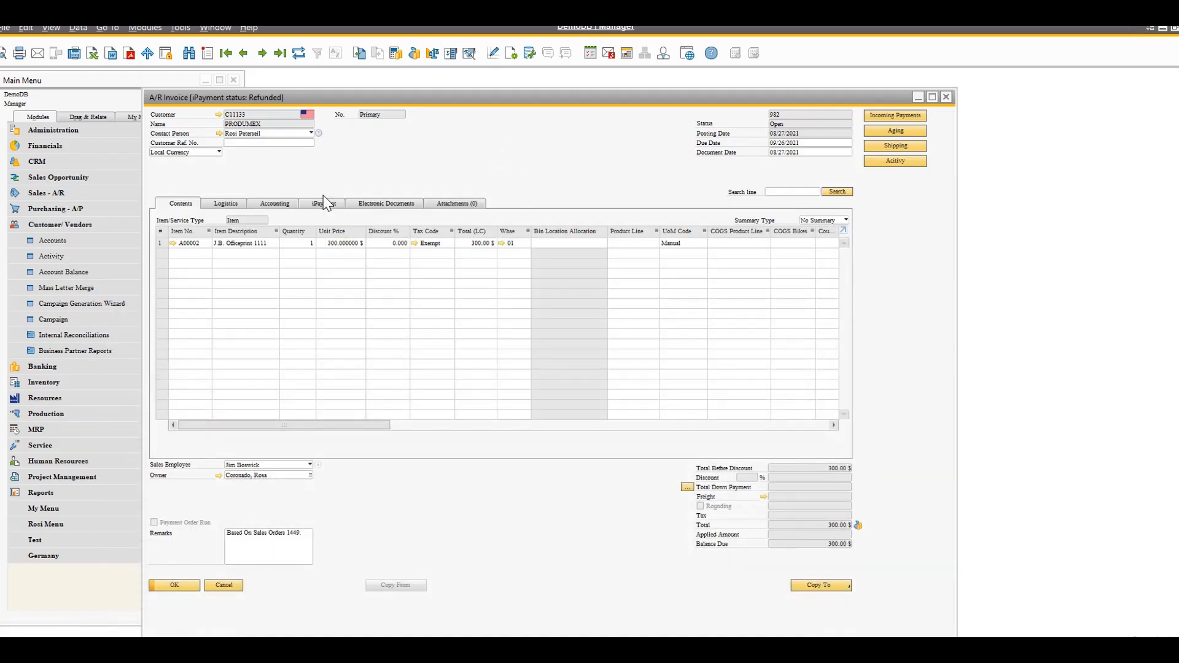
pyautogui.click(224, 585)
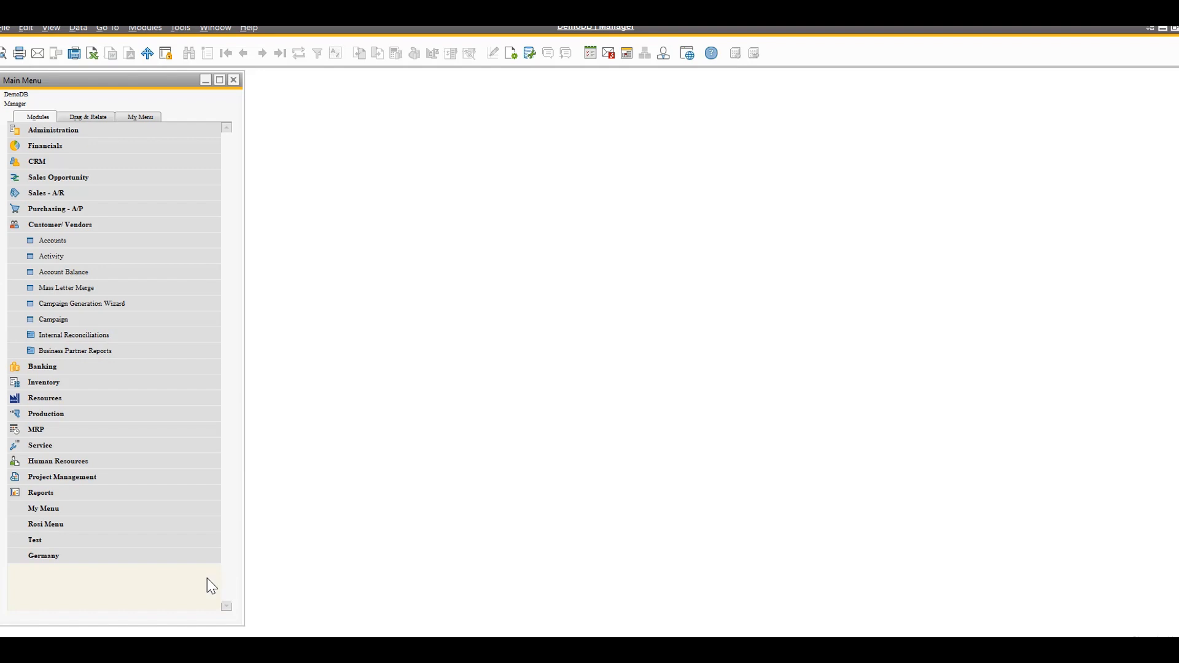
pyautogui.click(53, 225)
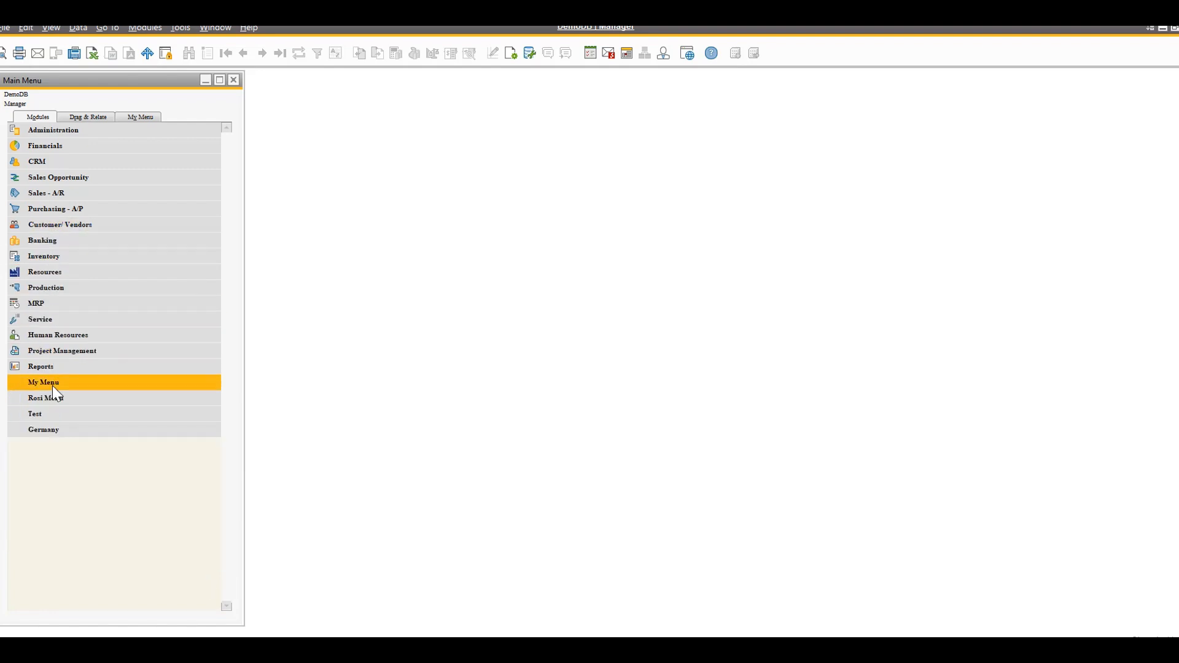
# Open the B1 iPayment Scheduled Actions tool from the Administration add-ons and move its window clear of the main menu
pyautogui.click(80, 131)
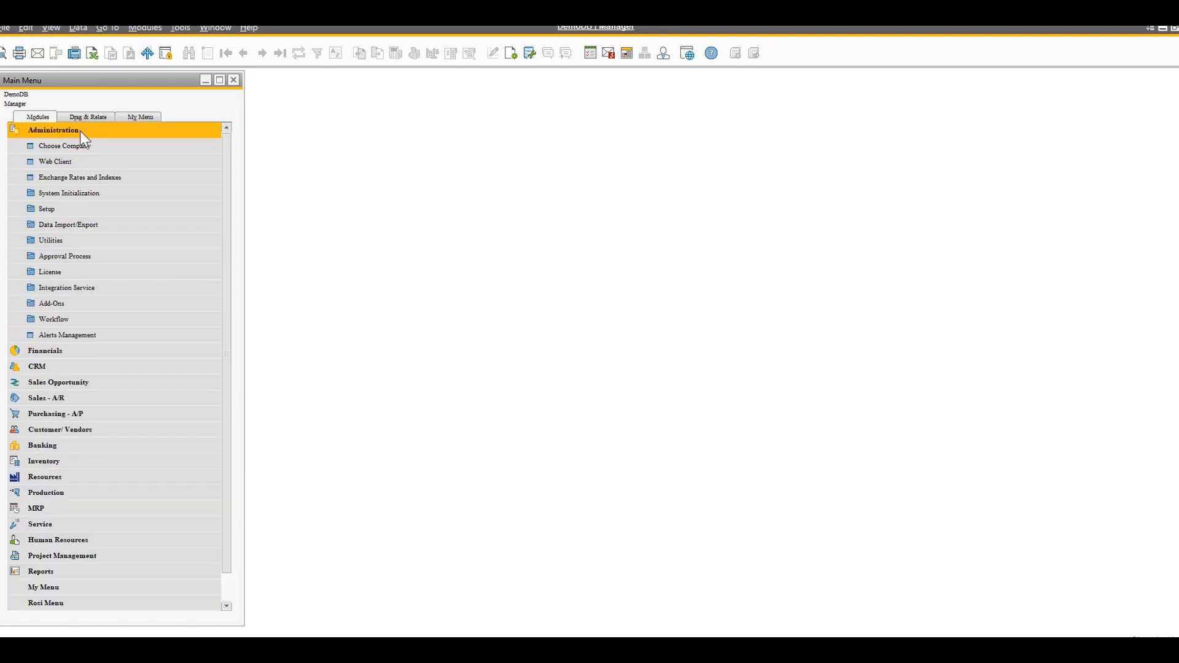
pyautogui.click(87, 306)
pyautogui.click(89, 384)
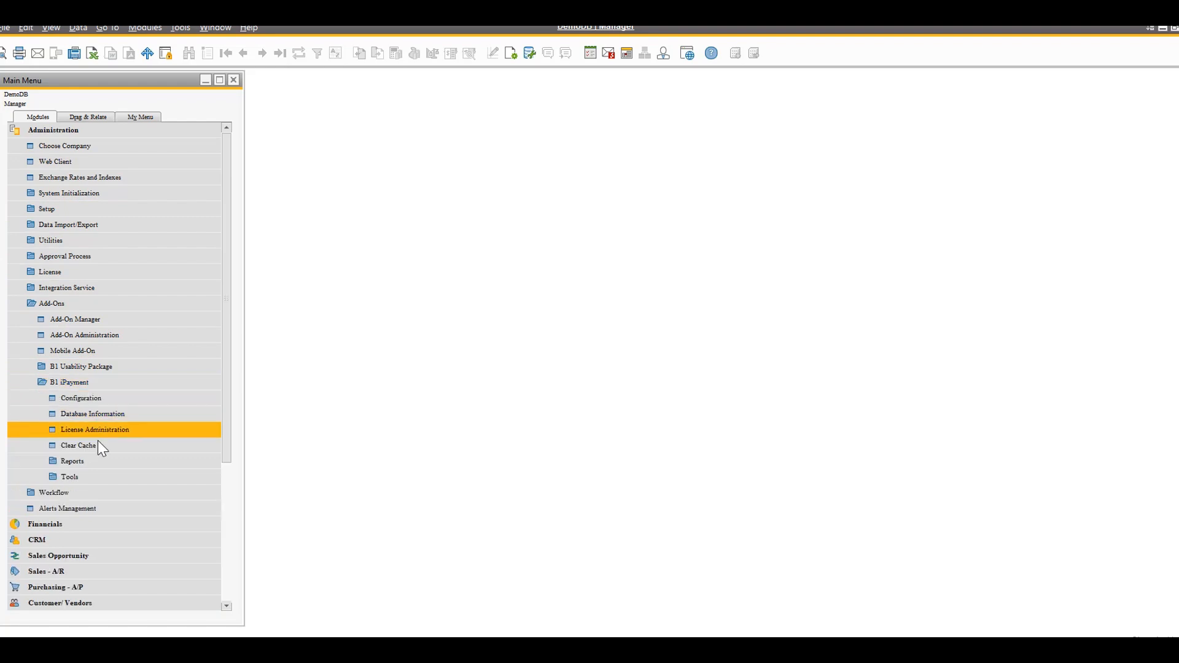
pyautogui.click(90, 479)
pyautogui.click(138, 492)
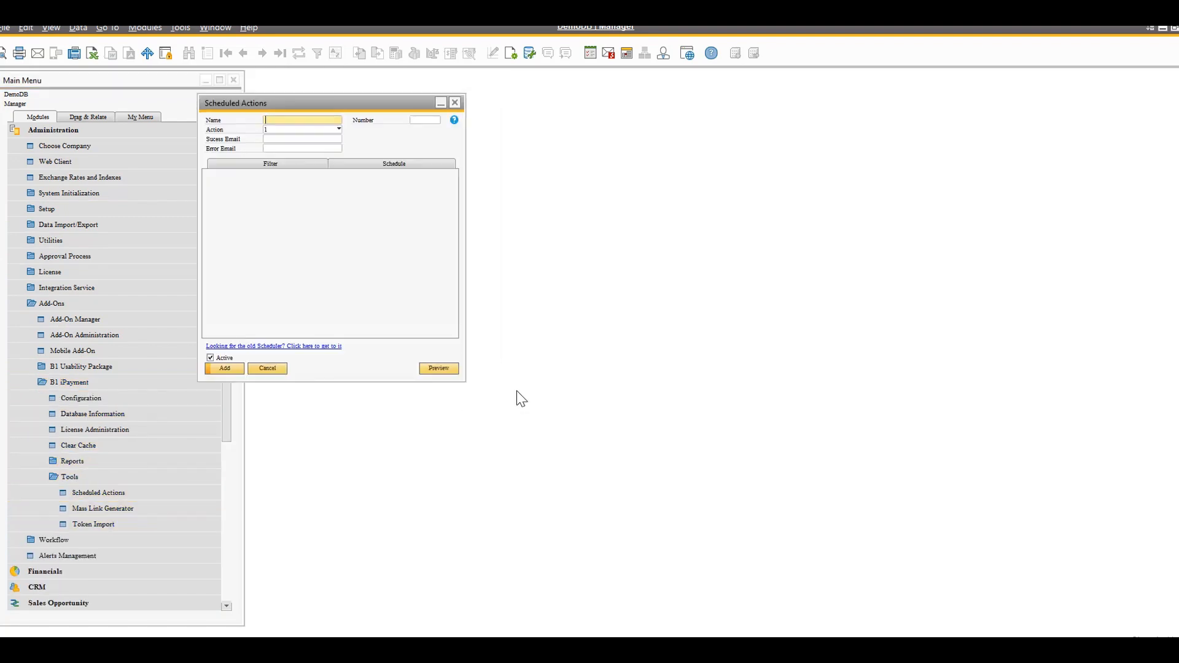
pyautogui.moveTo(353, 104); pyautogui.dragTo(514, 117)
# Set up a scheduled Settle action with daily recurrence and a server start hour of 17
pyautogui.click(499, 143)
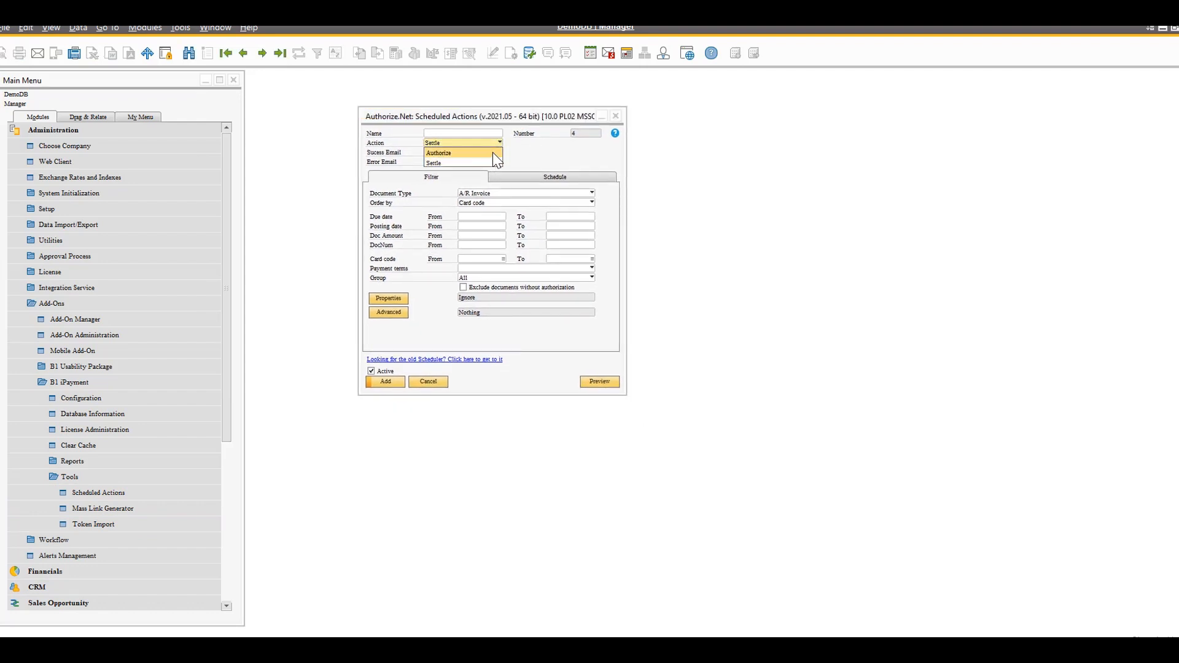
pyautogui.click(537, 153)
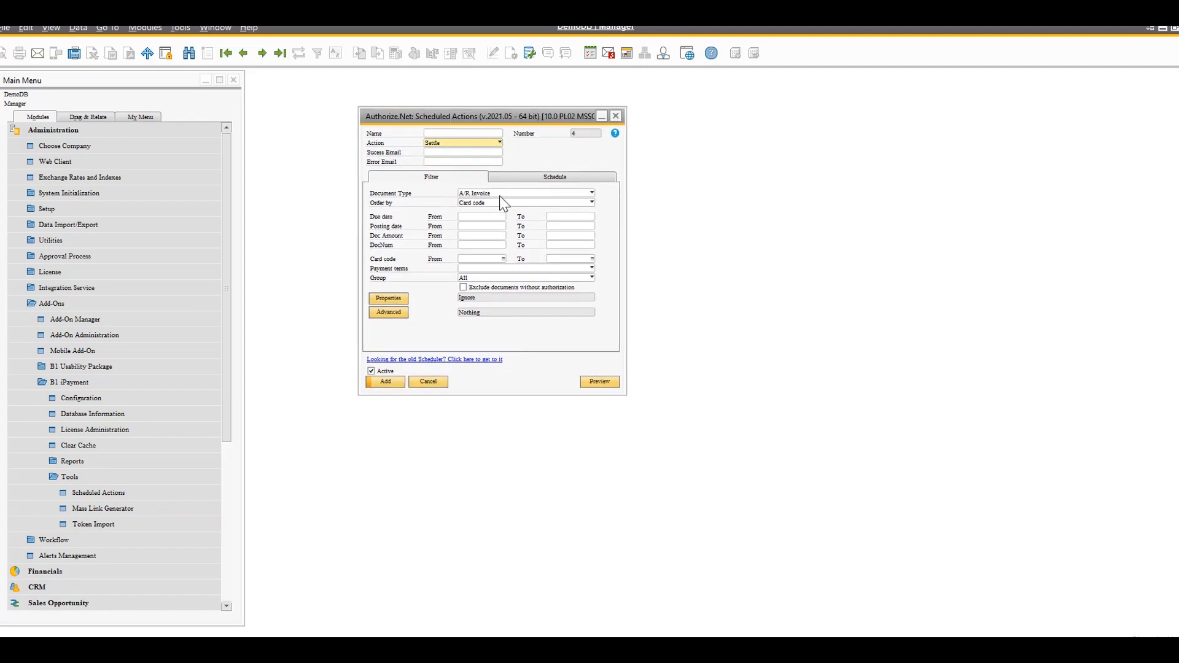
pyautogui.click(587, 177)
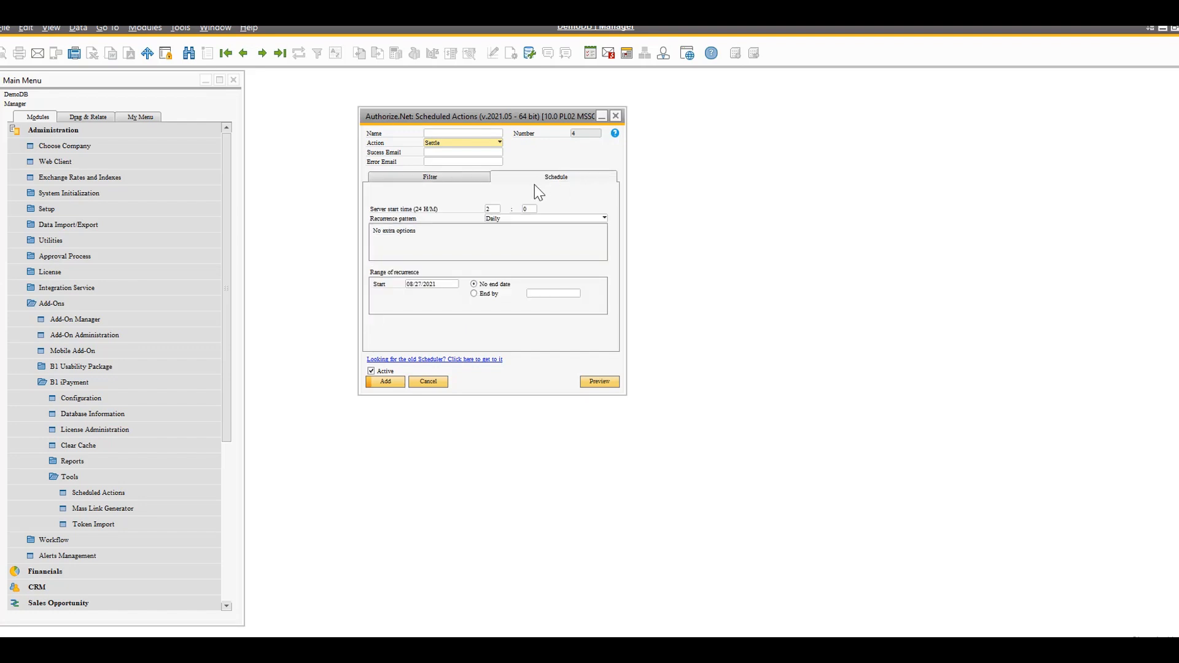
pyautogui.click(605, 218)
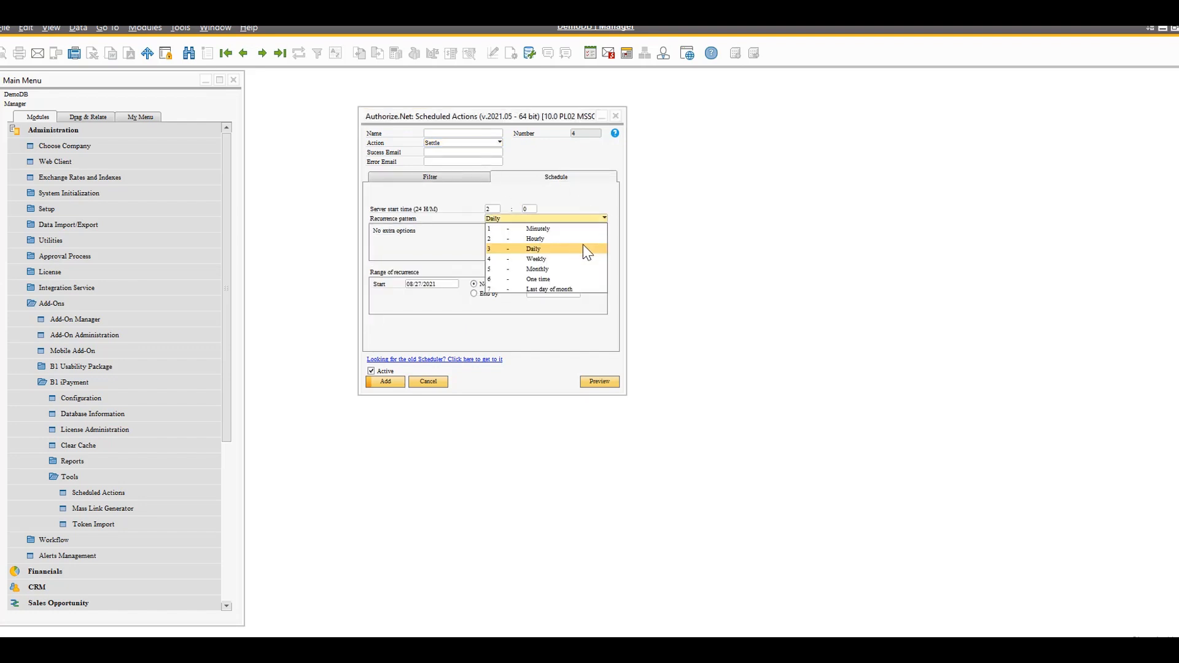
pyautogui.click(552, 249)
pyautogui.click(492, 209)
pyautogui.write('17')
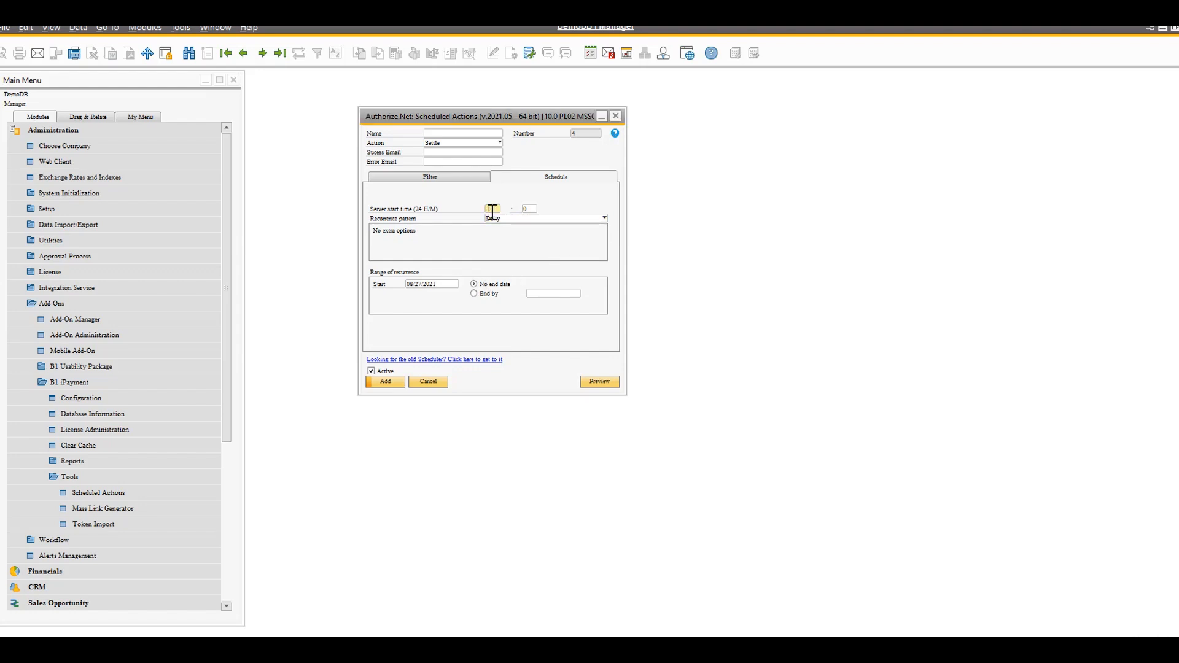
pyautogui.press('Tab')
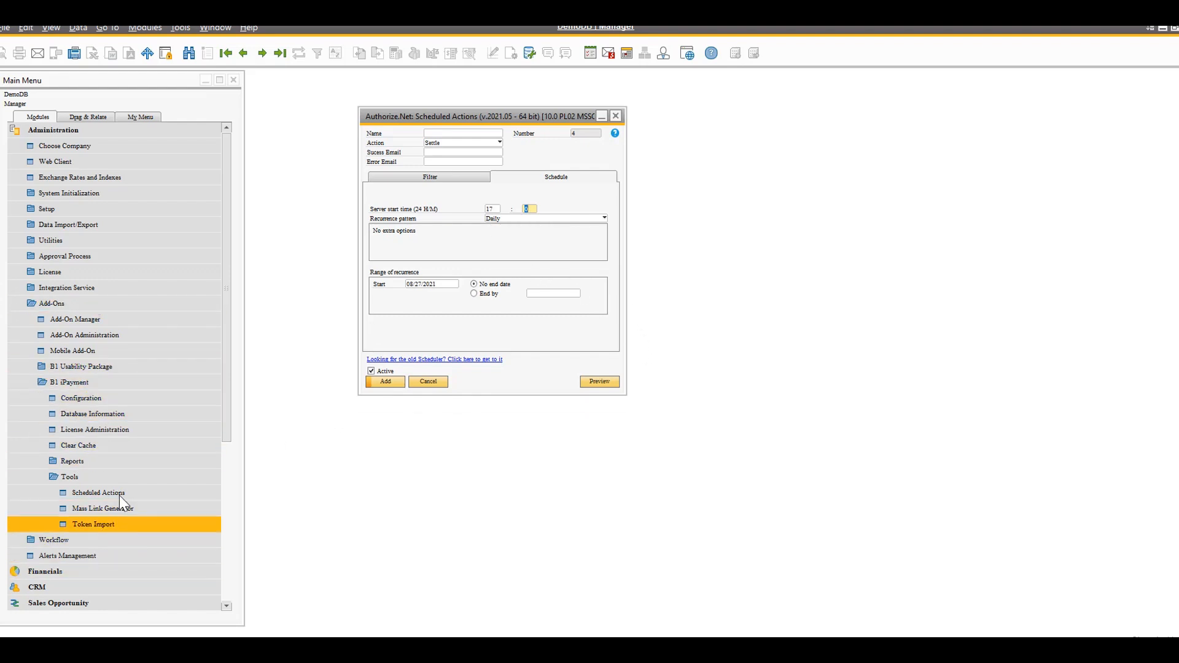
# Expand the list of B1 iPayment reports and discard the unsaved scheduled action
pyautogui.click(112, 464)
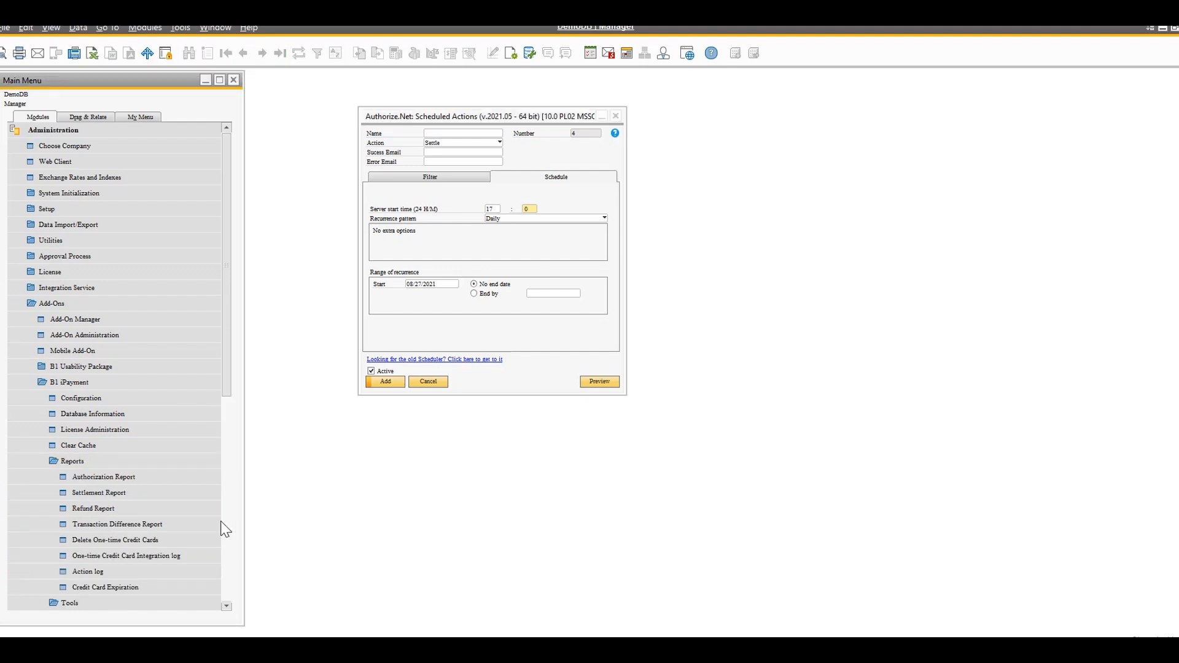
pyautogui.click(429, 383)
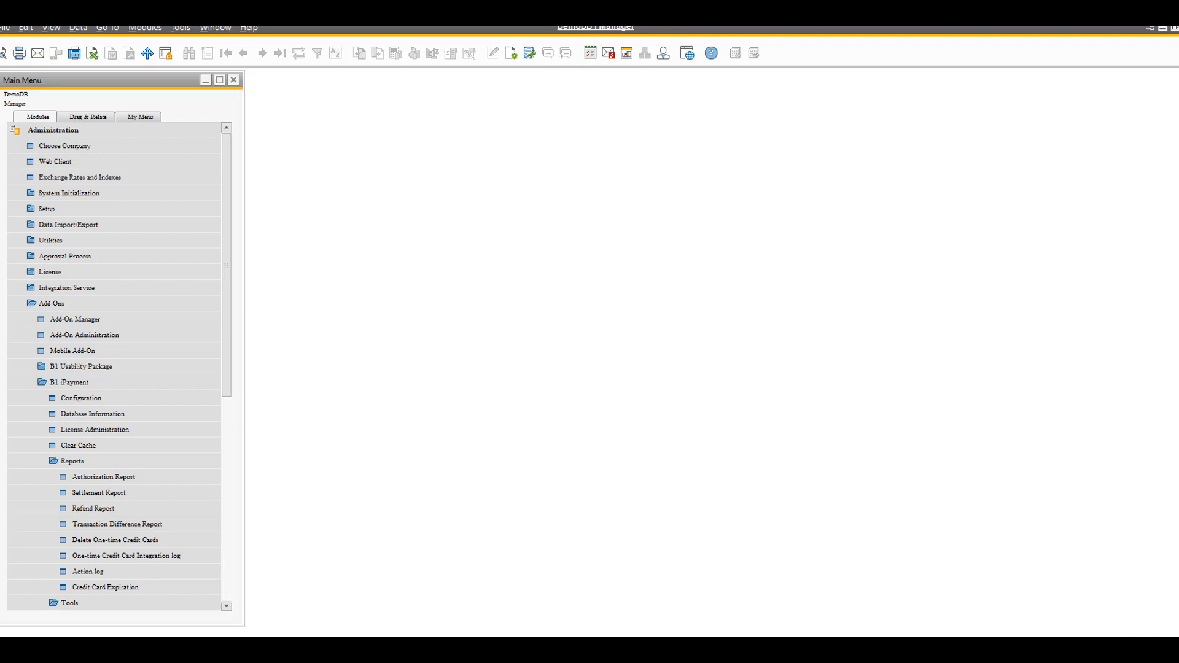
# Switch to the B1 iPayment presentation slide
pyautogui.click(350, 650)
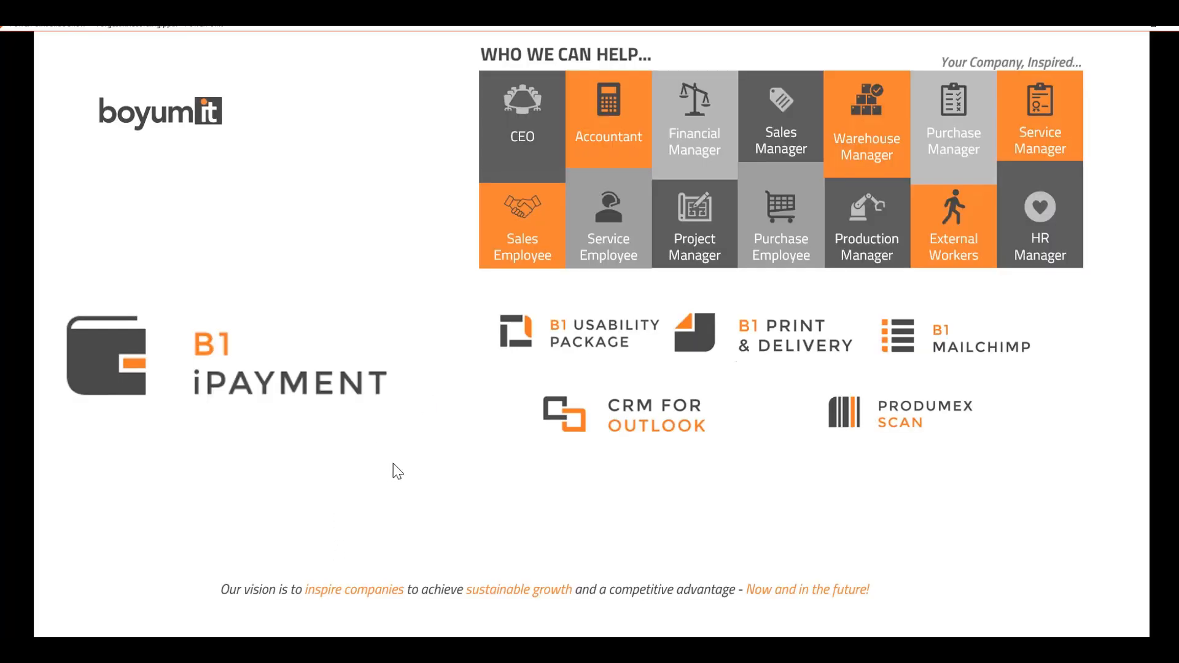